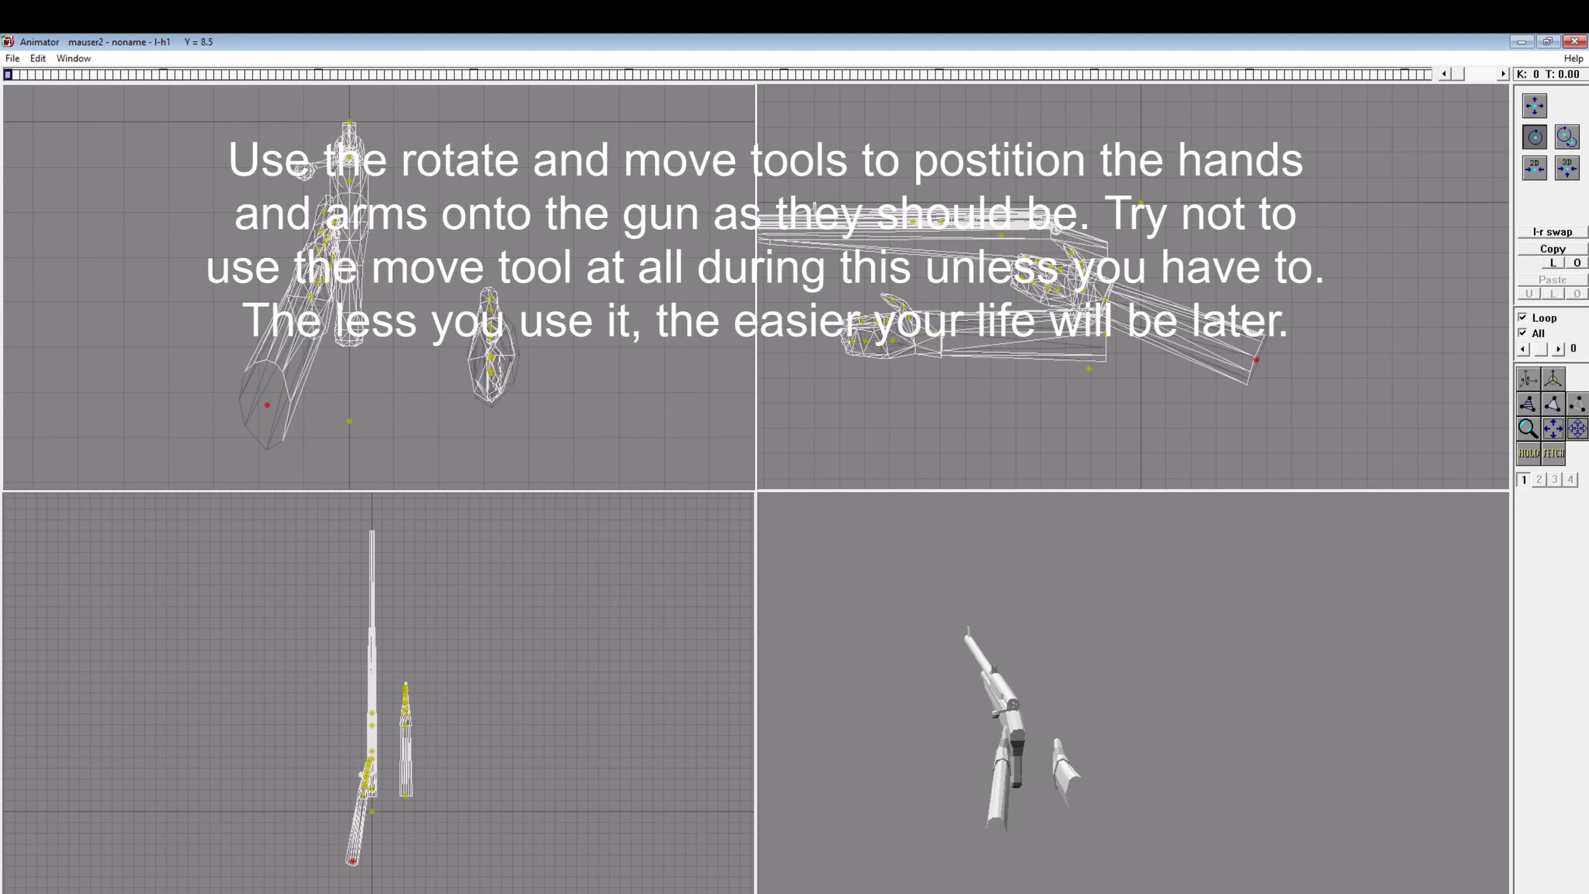
Step: Rotate the left arm and wrist joints l-h1 and l-h2 so the hand meets the rifle's pistol grip
left_click_drag(1001, 720, 1076, 726)
scroll(1067, 431, "up", 5)
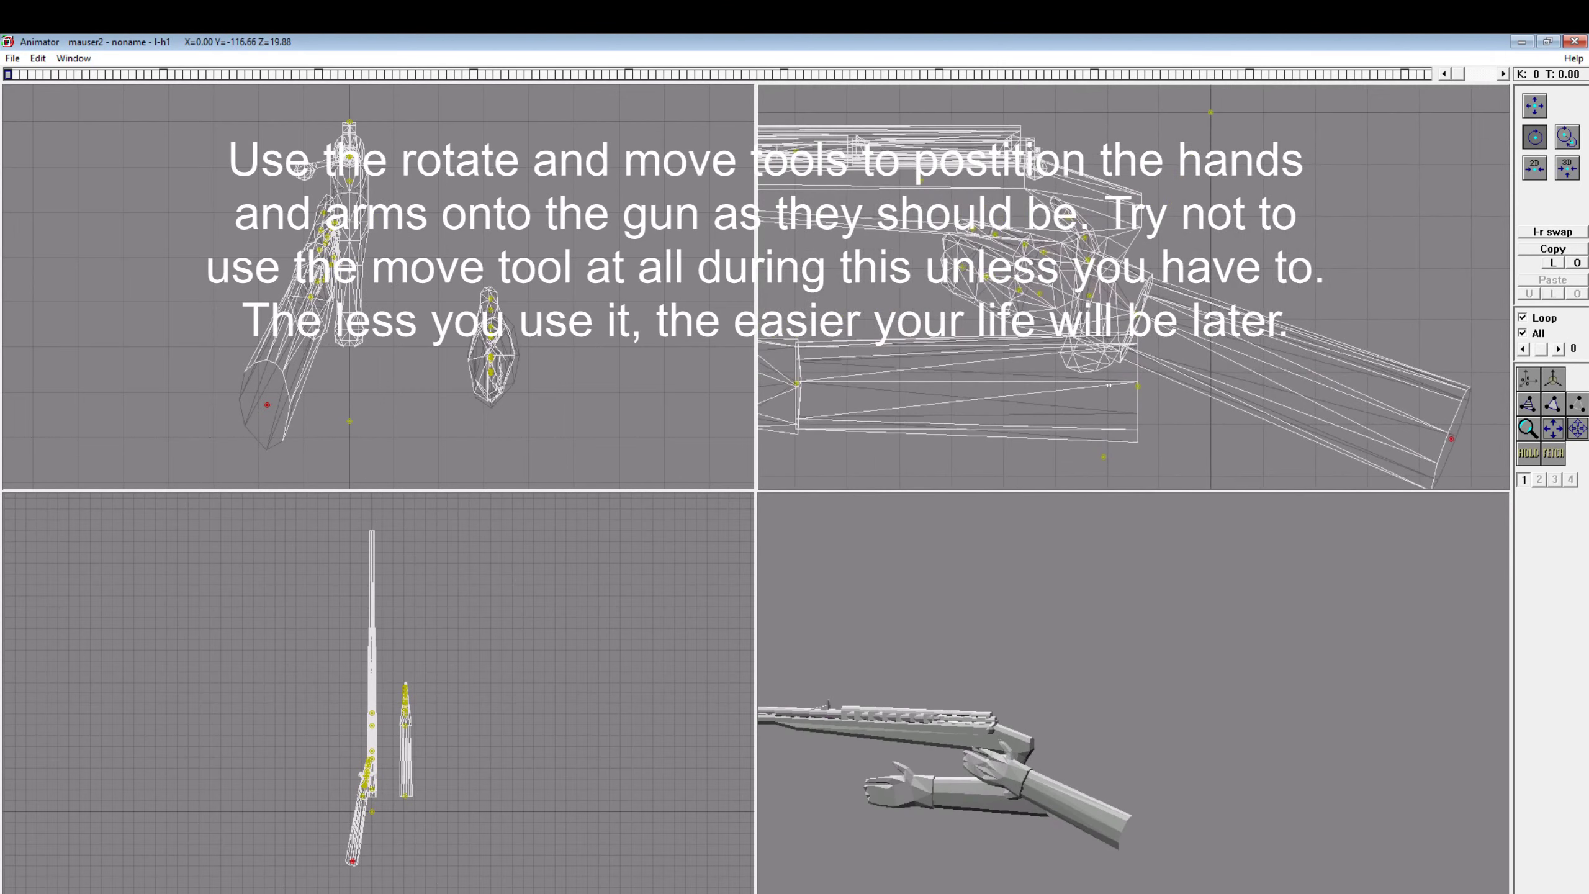
left_click_drag(311, 264, 338, 263)
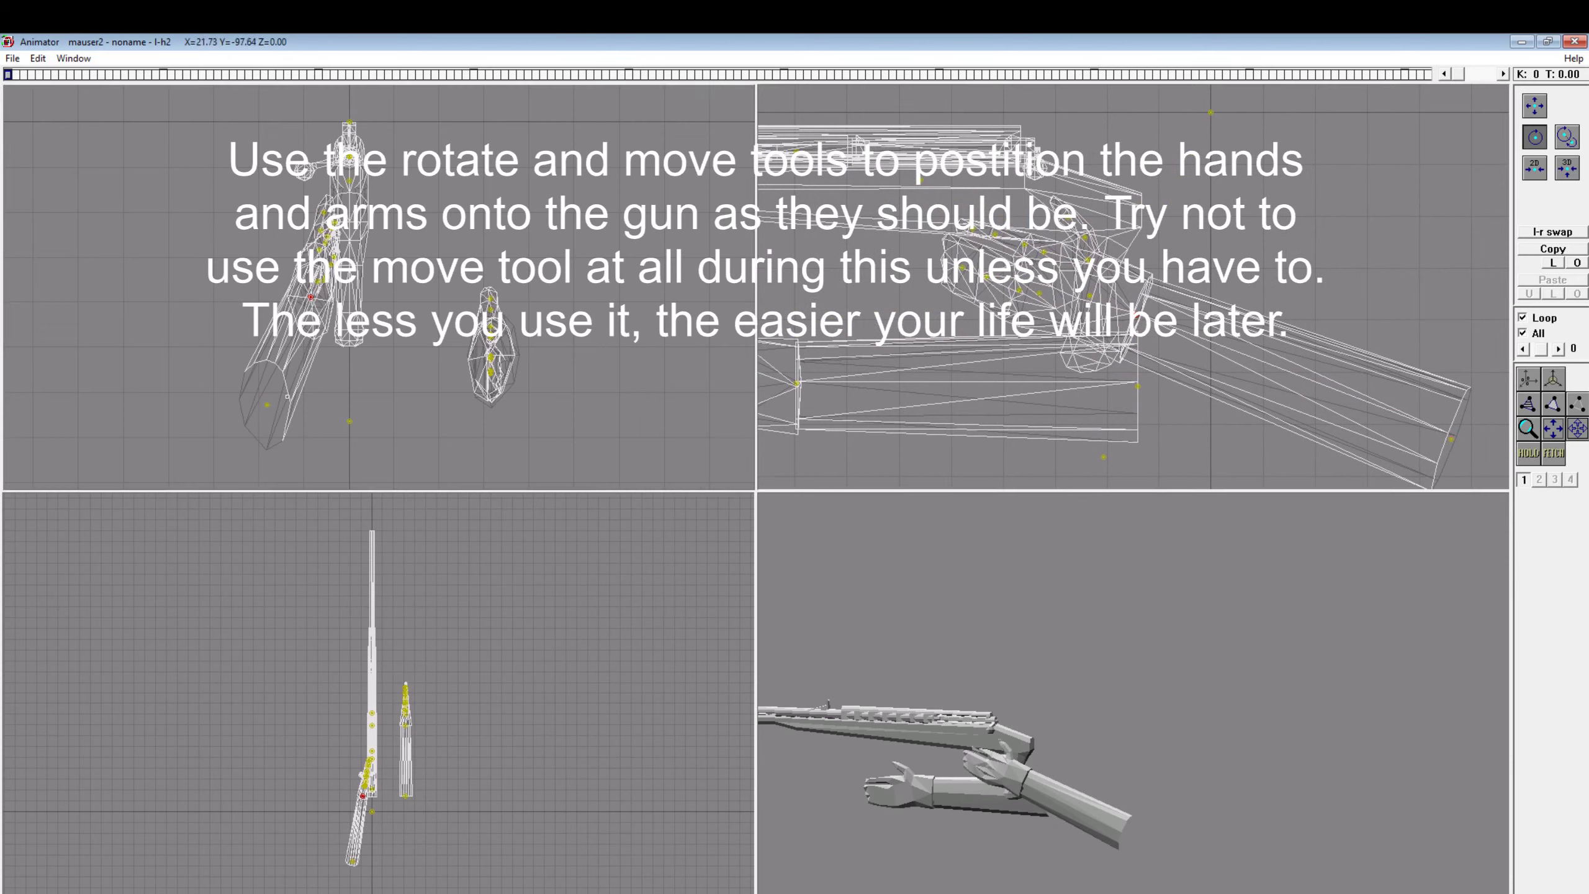
left_click(267, 404)
left_click_drag(267, 405, 285, 338)
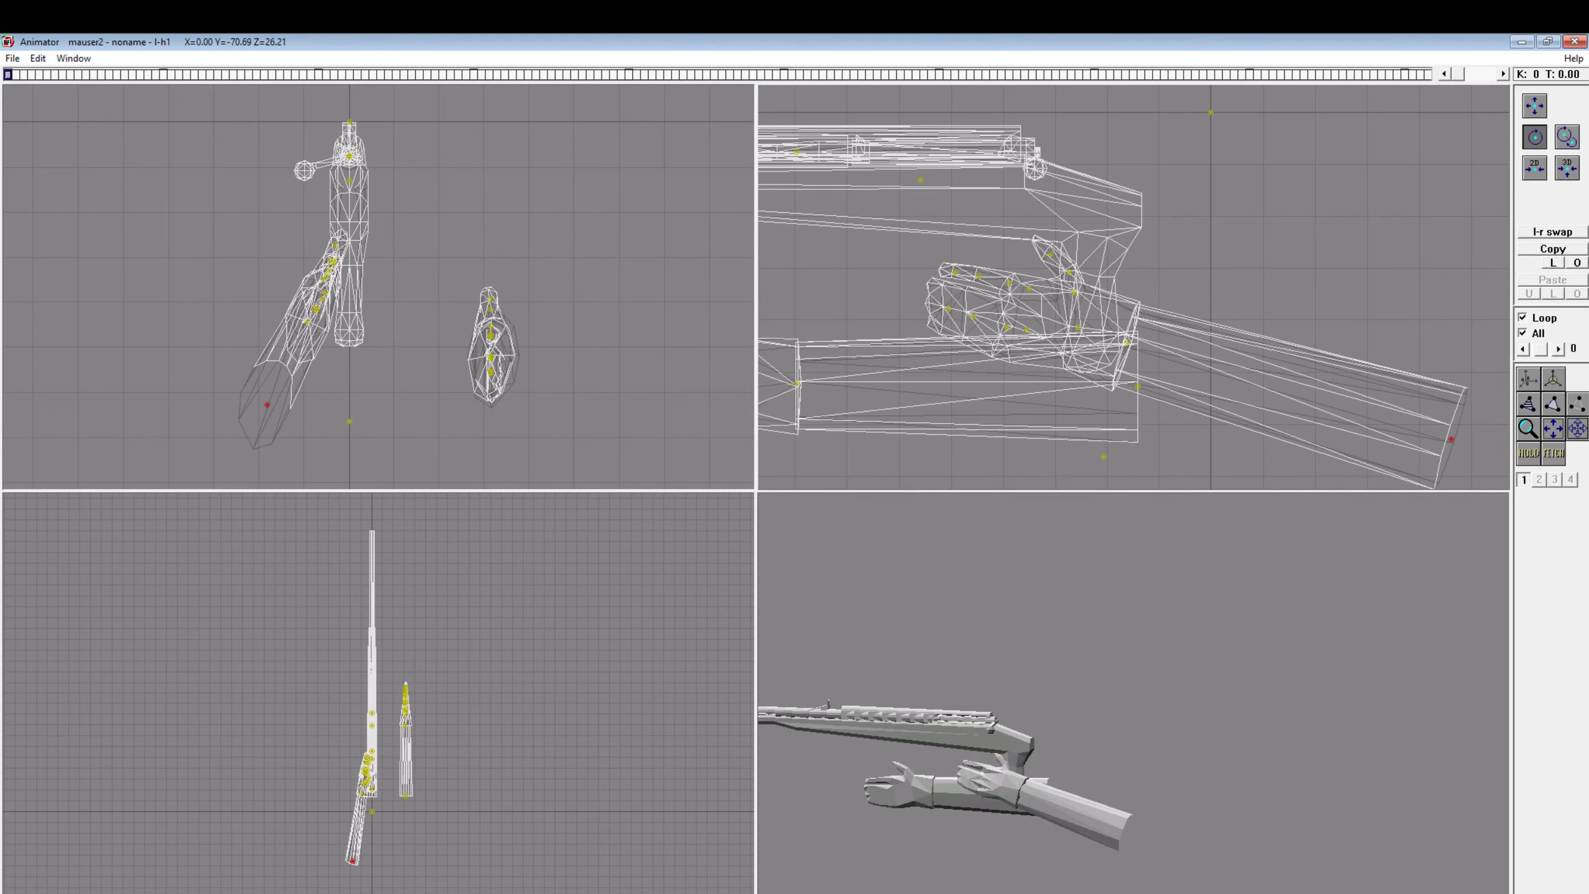
key("Page_Down")
key("m")
key("Page_Down")
key("r")
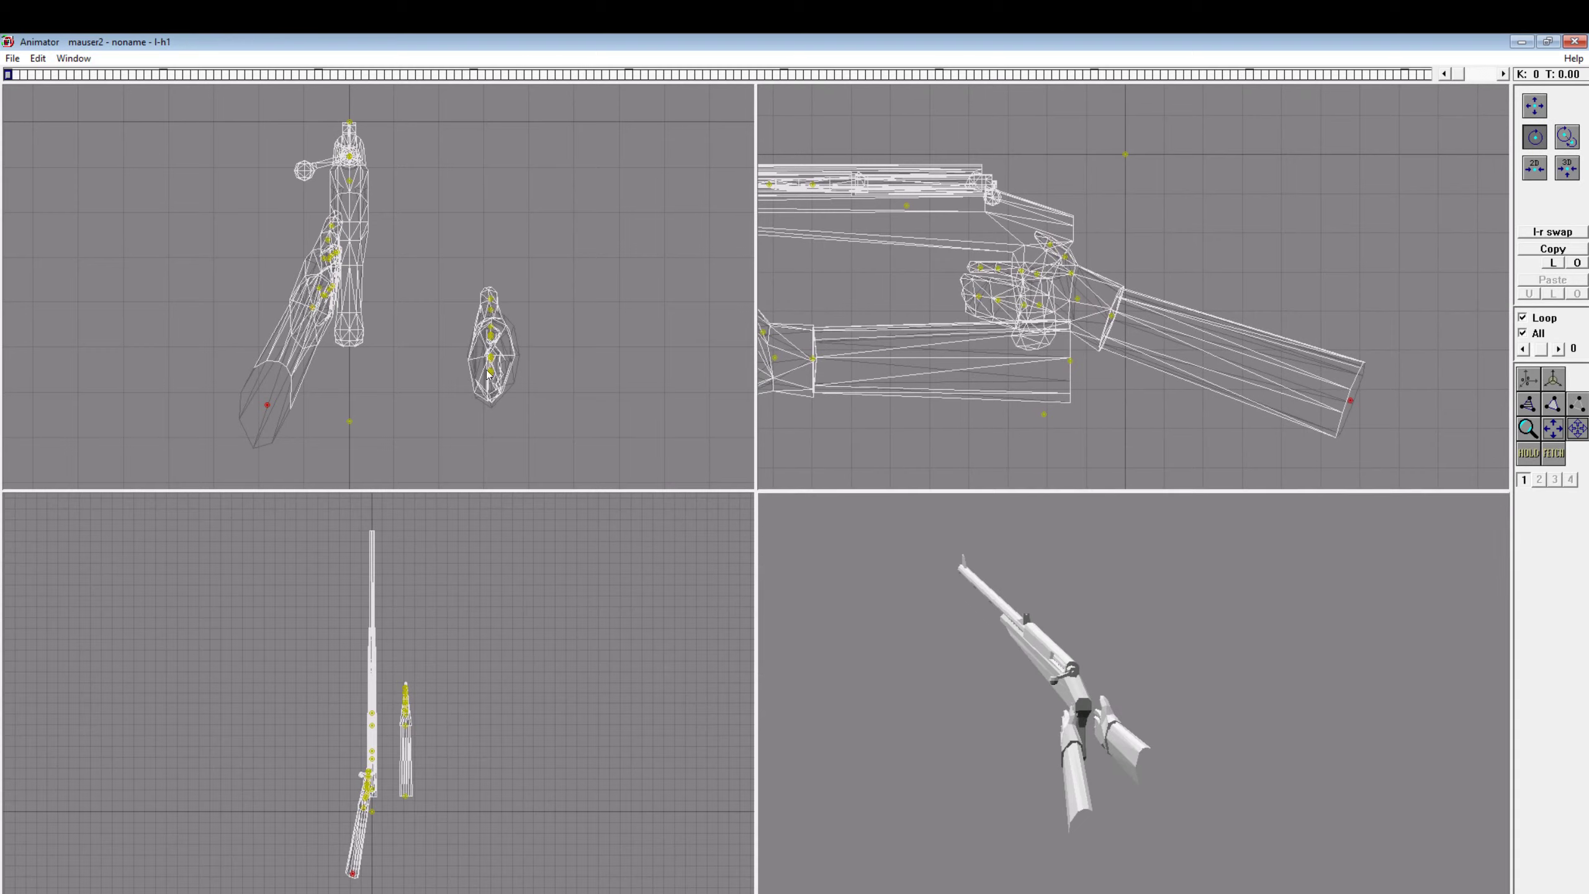
Step: Curl the left hand's lower fingers around the pistol grip at joints l-h5 to l-h7 and bend thumb joint l-t2
key("Page_Down")
key("Page_Down")
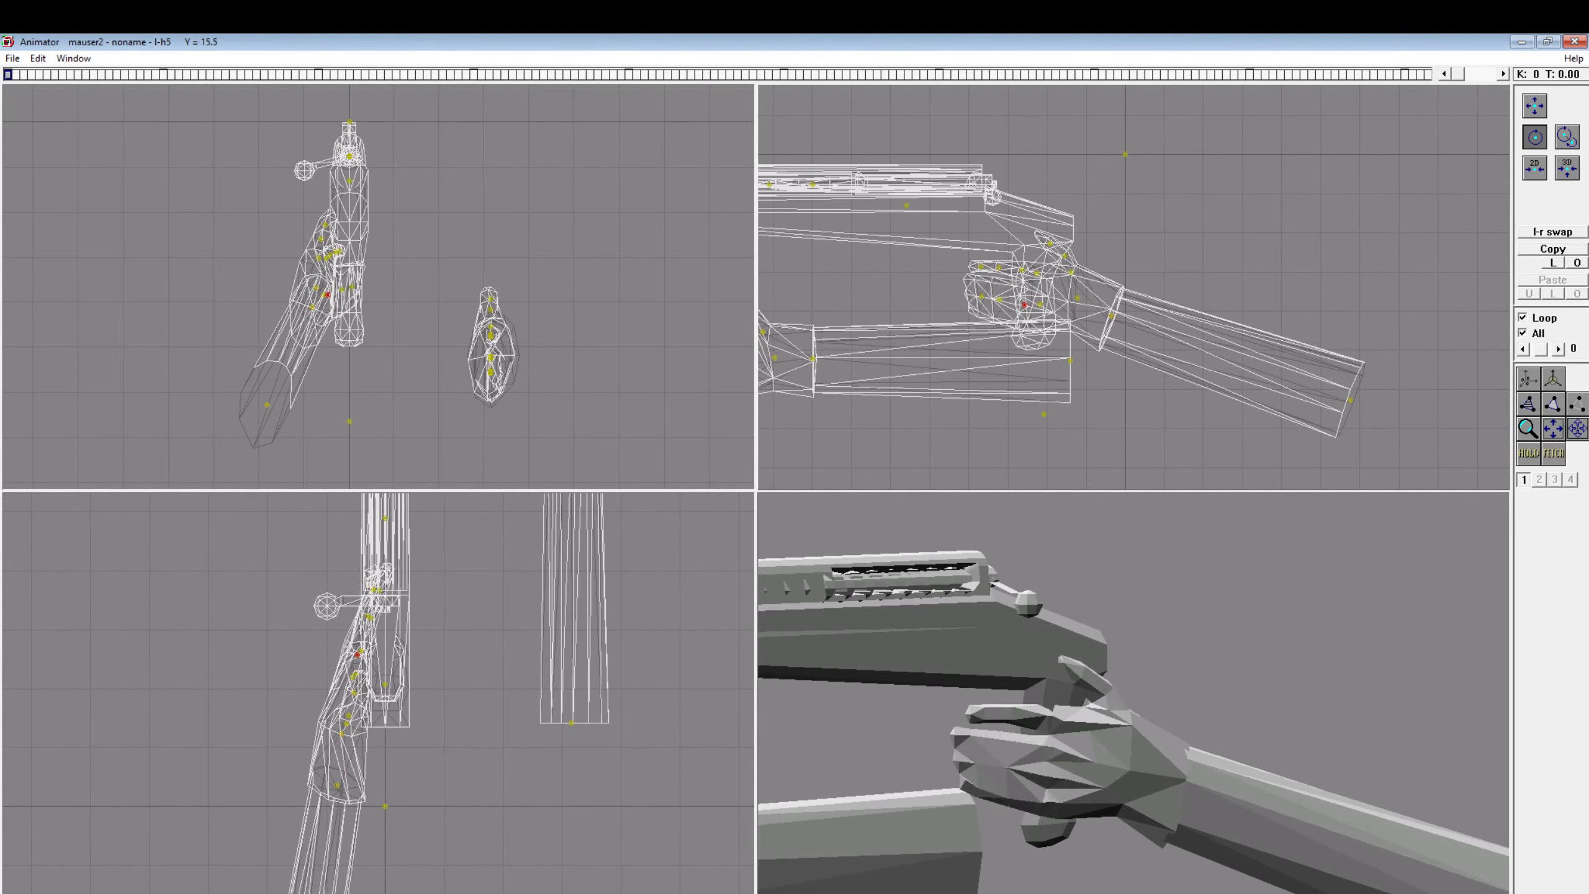
key("Page_Down")
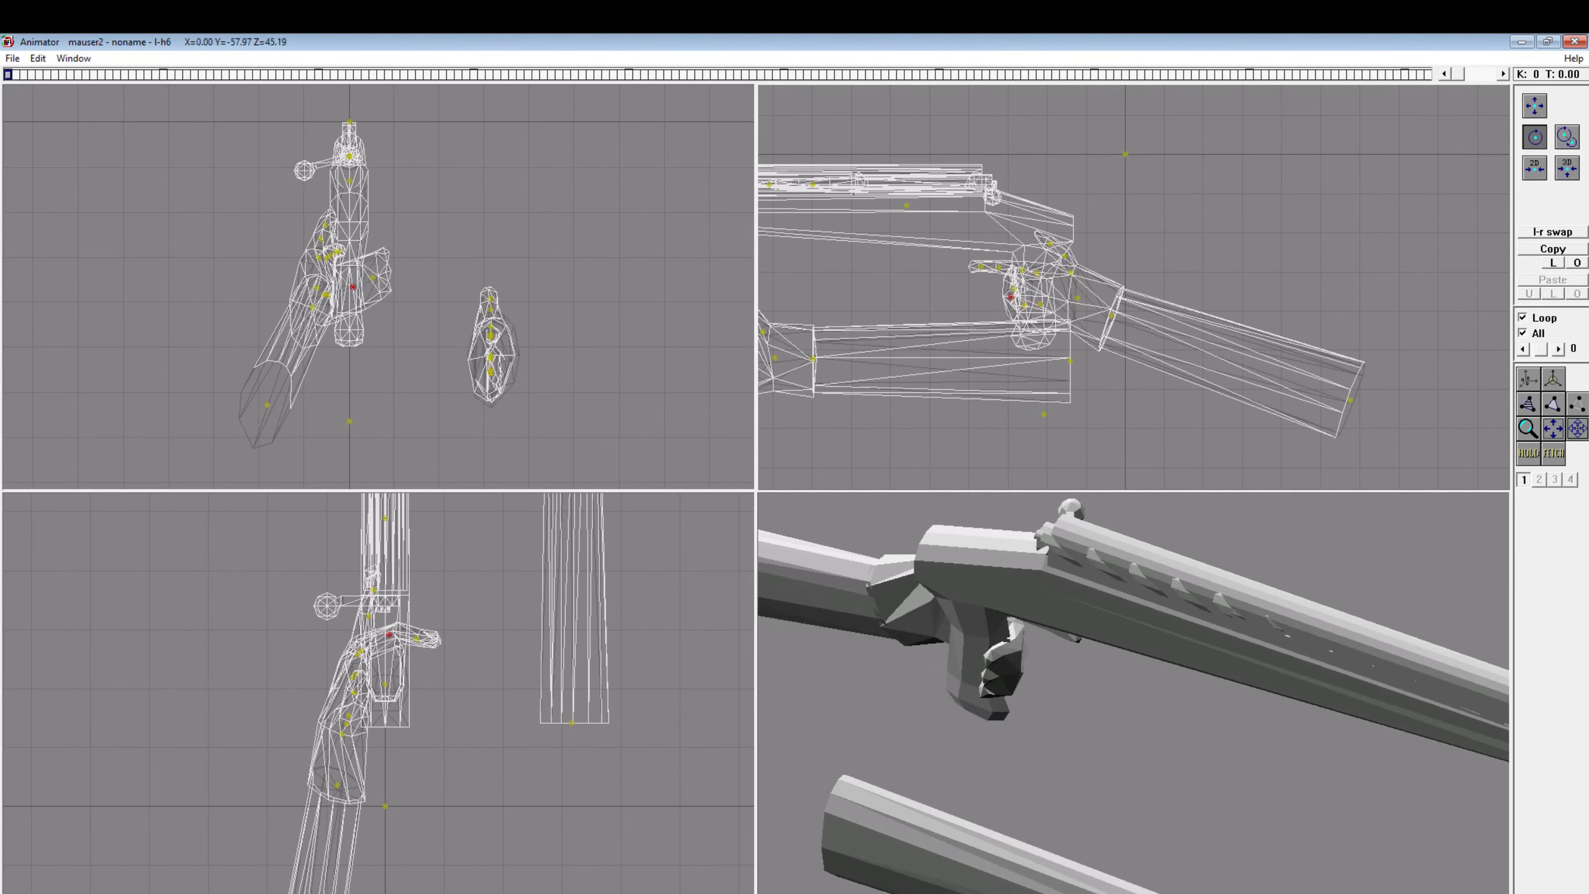
key("Page_Down")
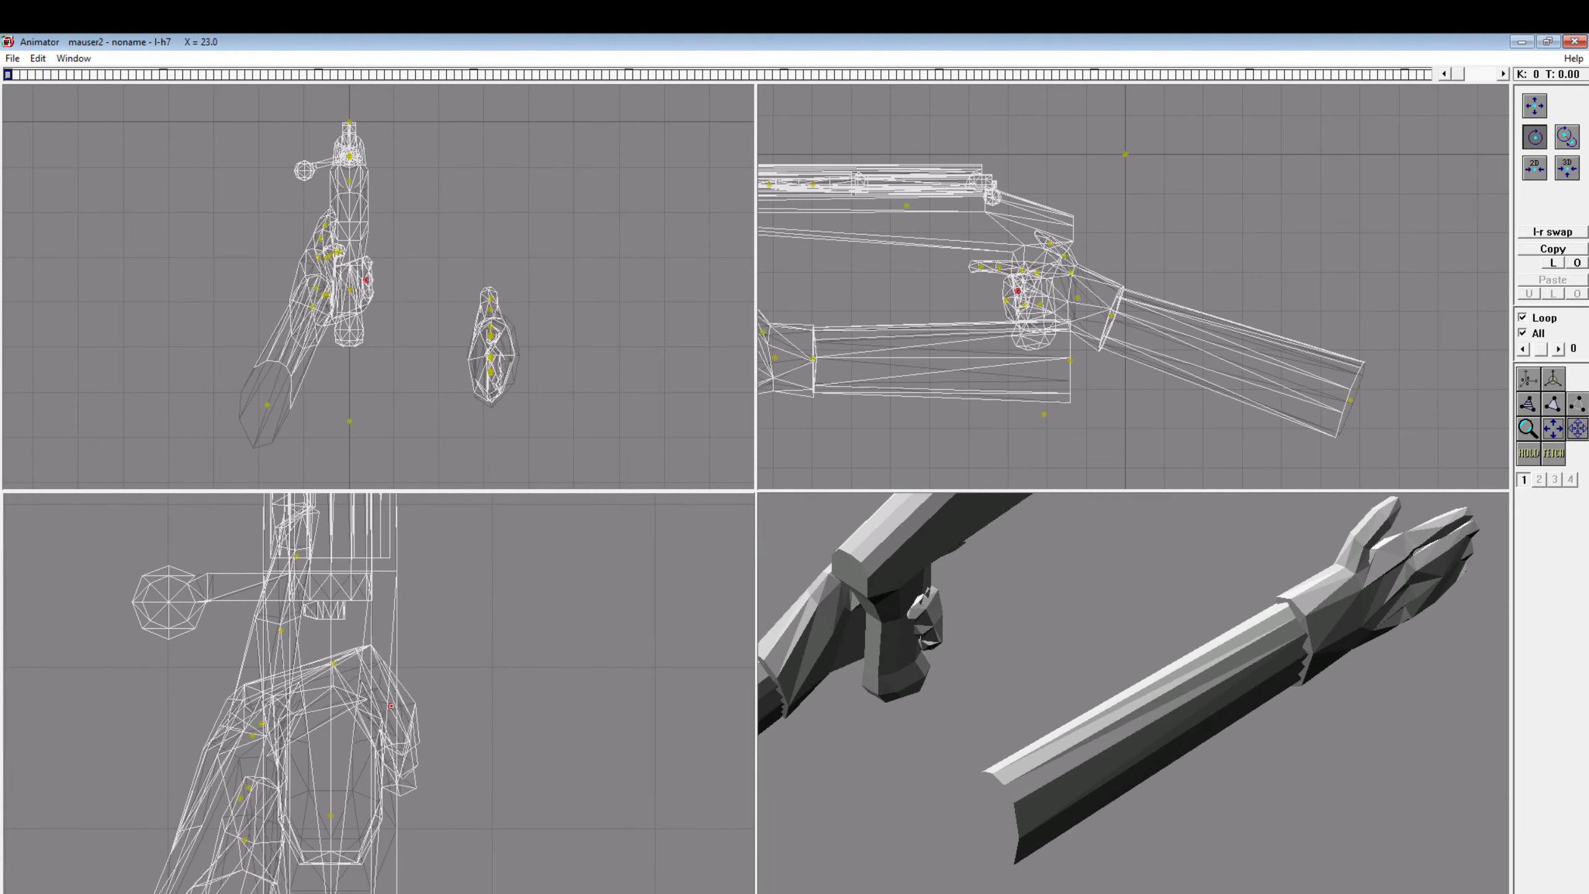
key("Page_Down")
key("Page_Down")
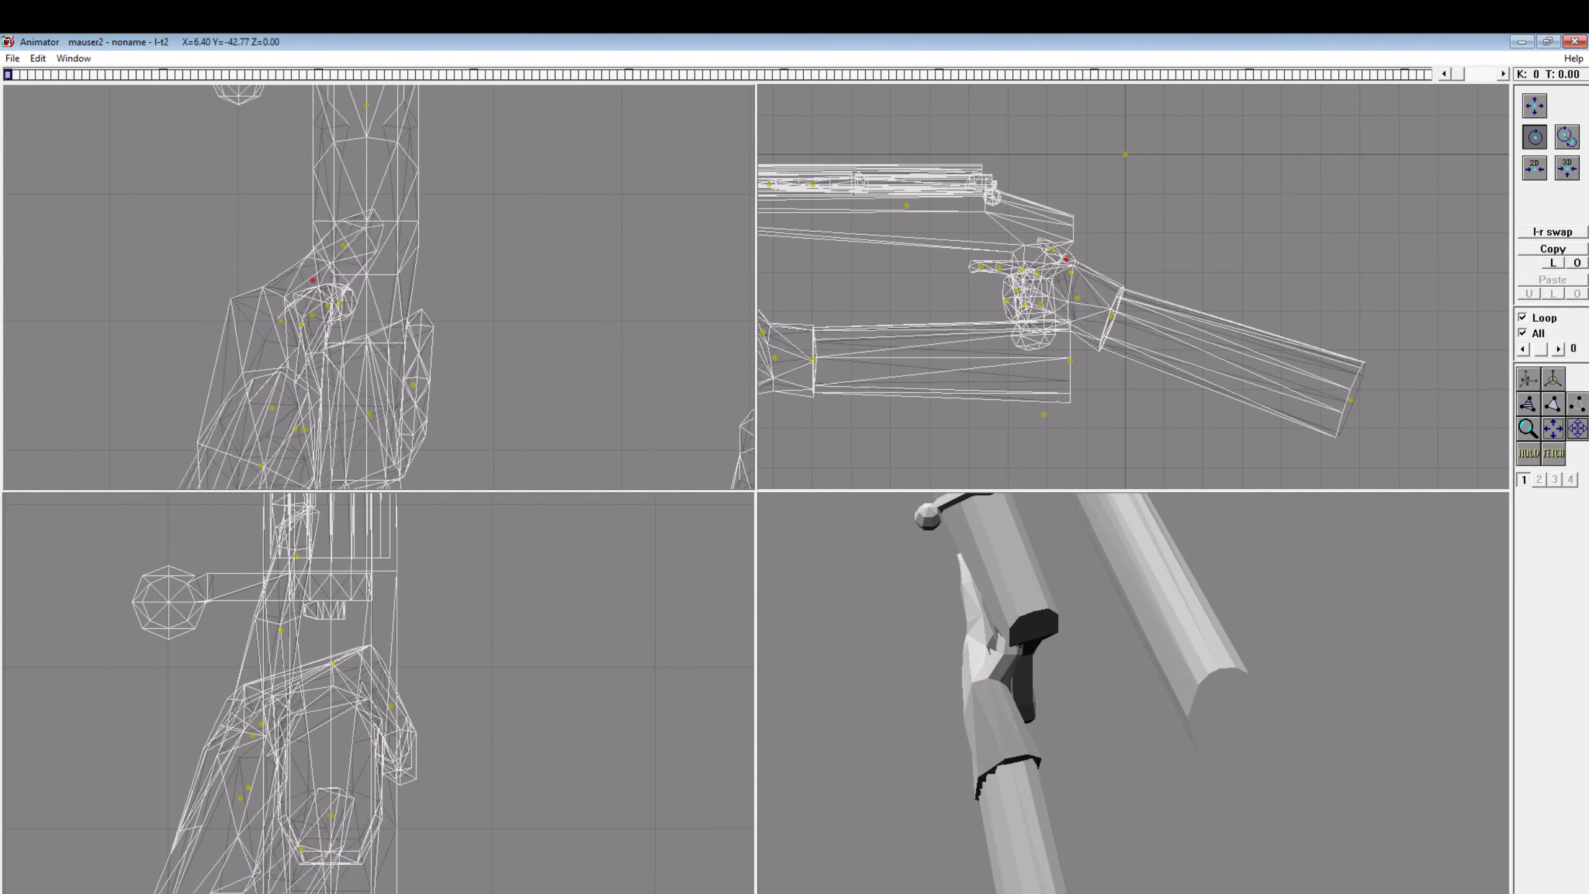
key("Page_Down")
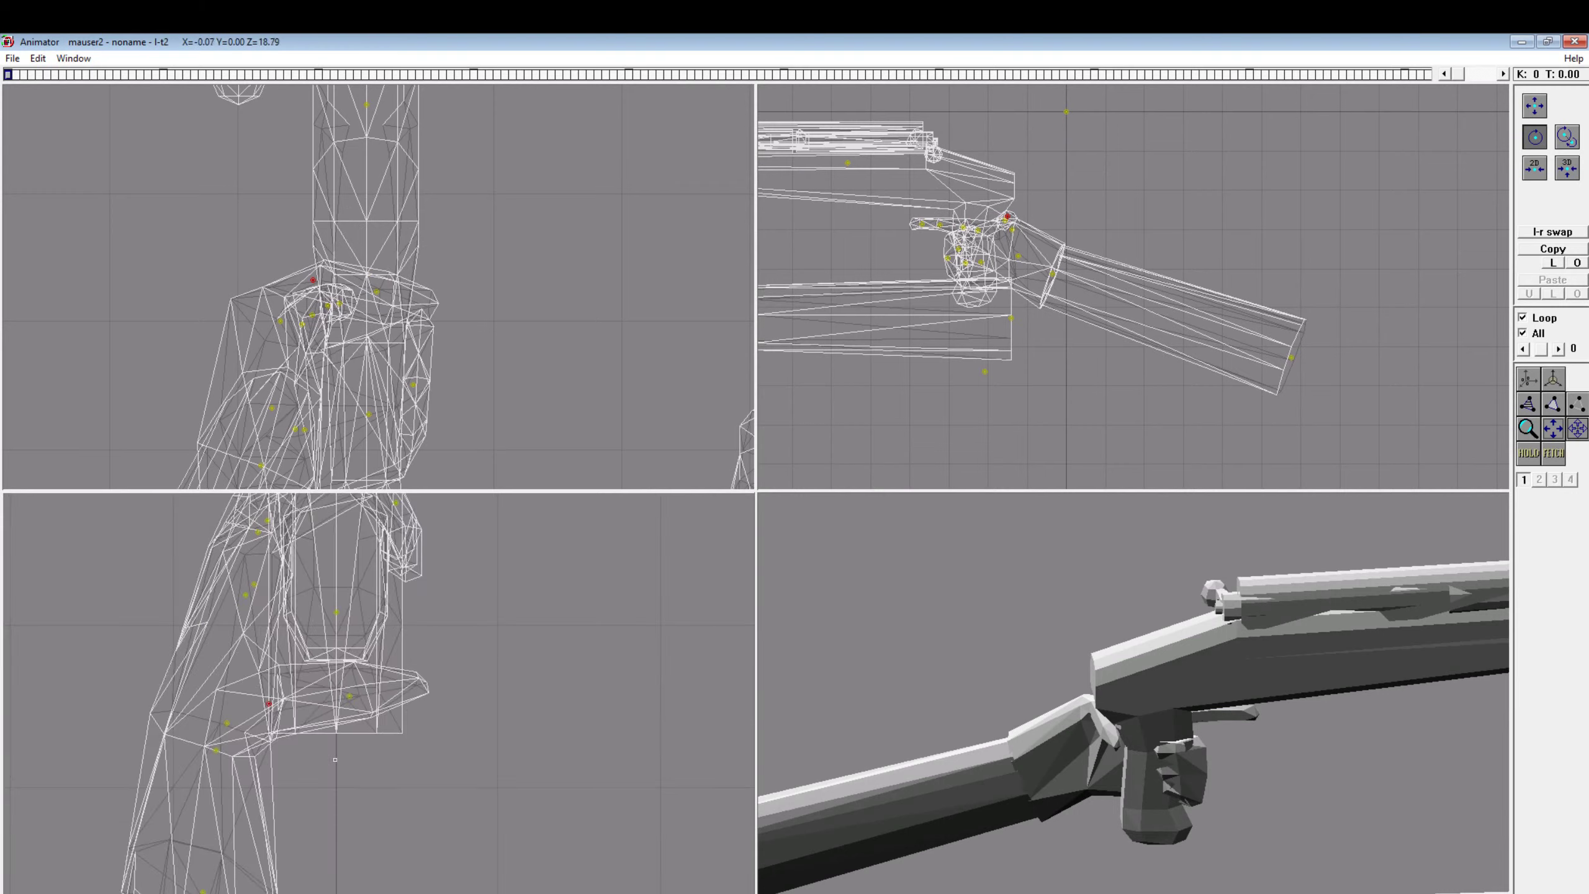
Step: Turn the left palm at joint l-h3 closer to the grip and wrap the thumb behind it at l-t2
key("Page_Up")
key("Page_Up")
key("Page_Up")
key("Page_Up")
key("Page_Up")
key("Page_Up")
key("Page_Up")
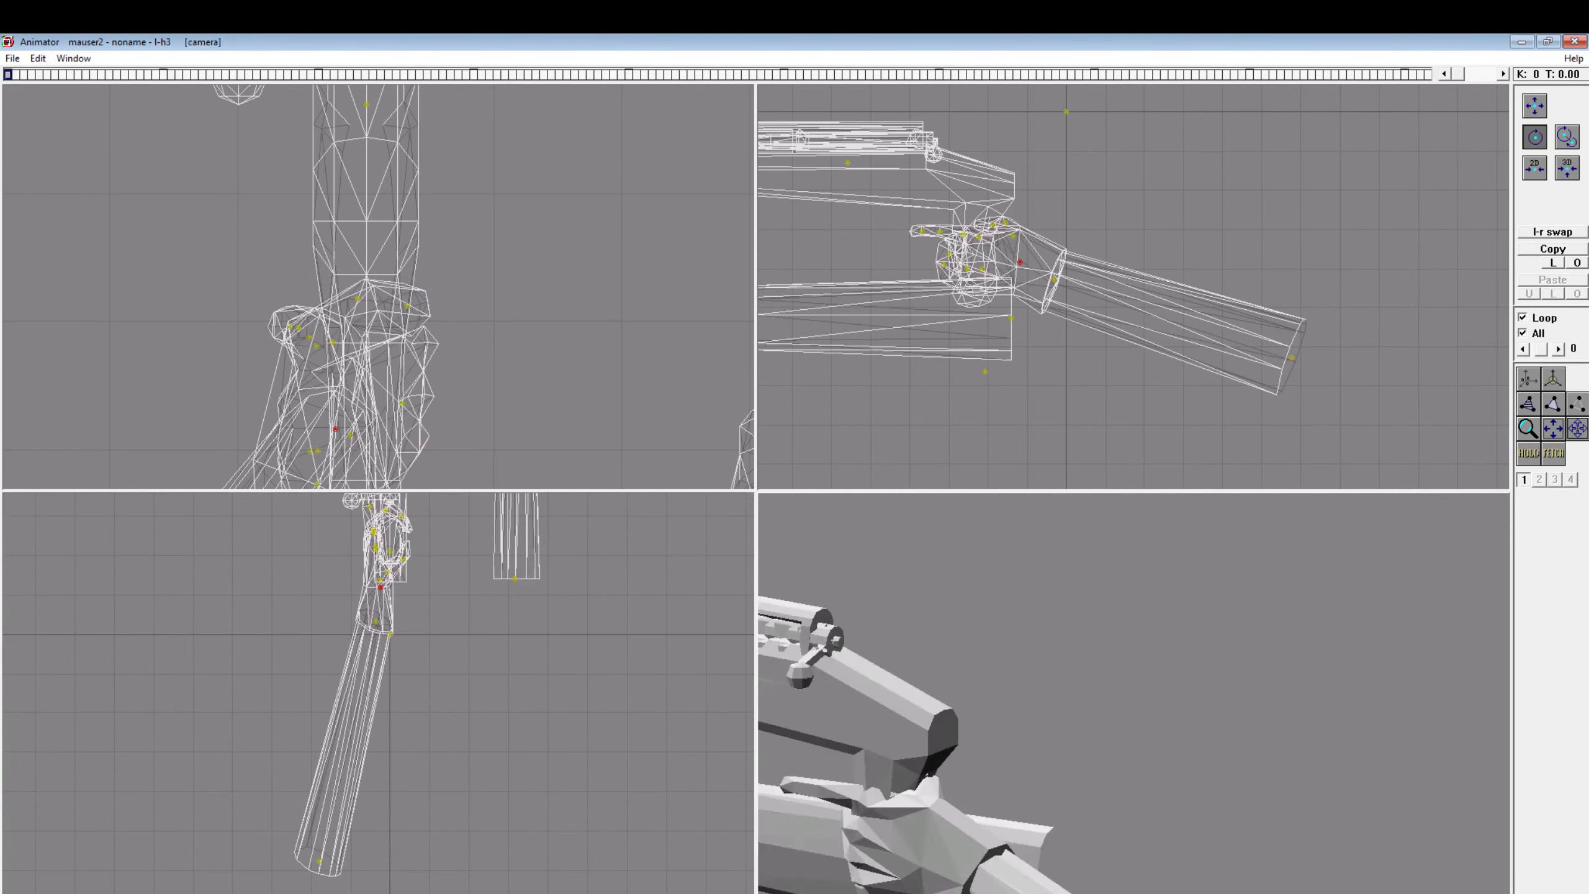
left_click_drag(336, 660, 337, 645)
key("Page_Up")
key("Page_Up")
key("Page_Up")
key("Page_Up")
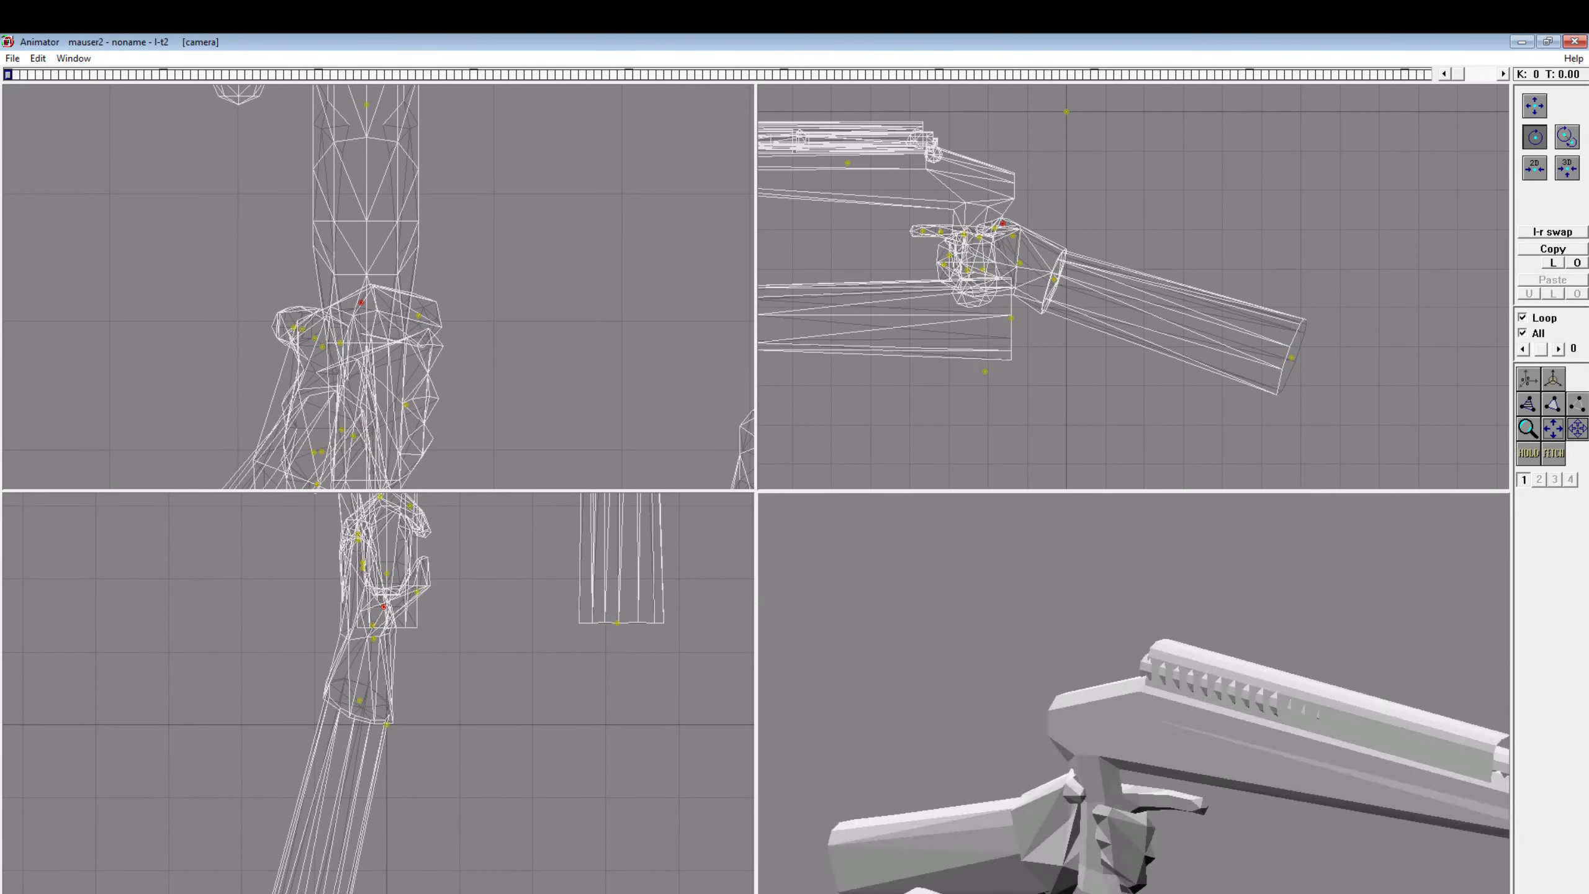
Step: Refine the left hand's finger curl at l-h7 and bend the index finger inward through joints l-f1 to l-f4
key("Page_Up")
key("Page_Up")
key("Page_Up")
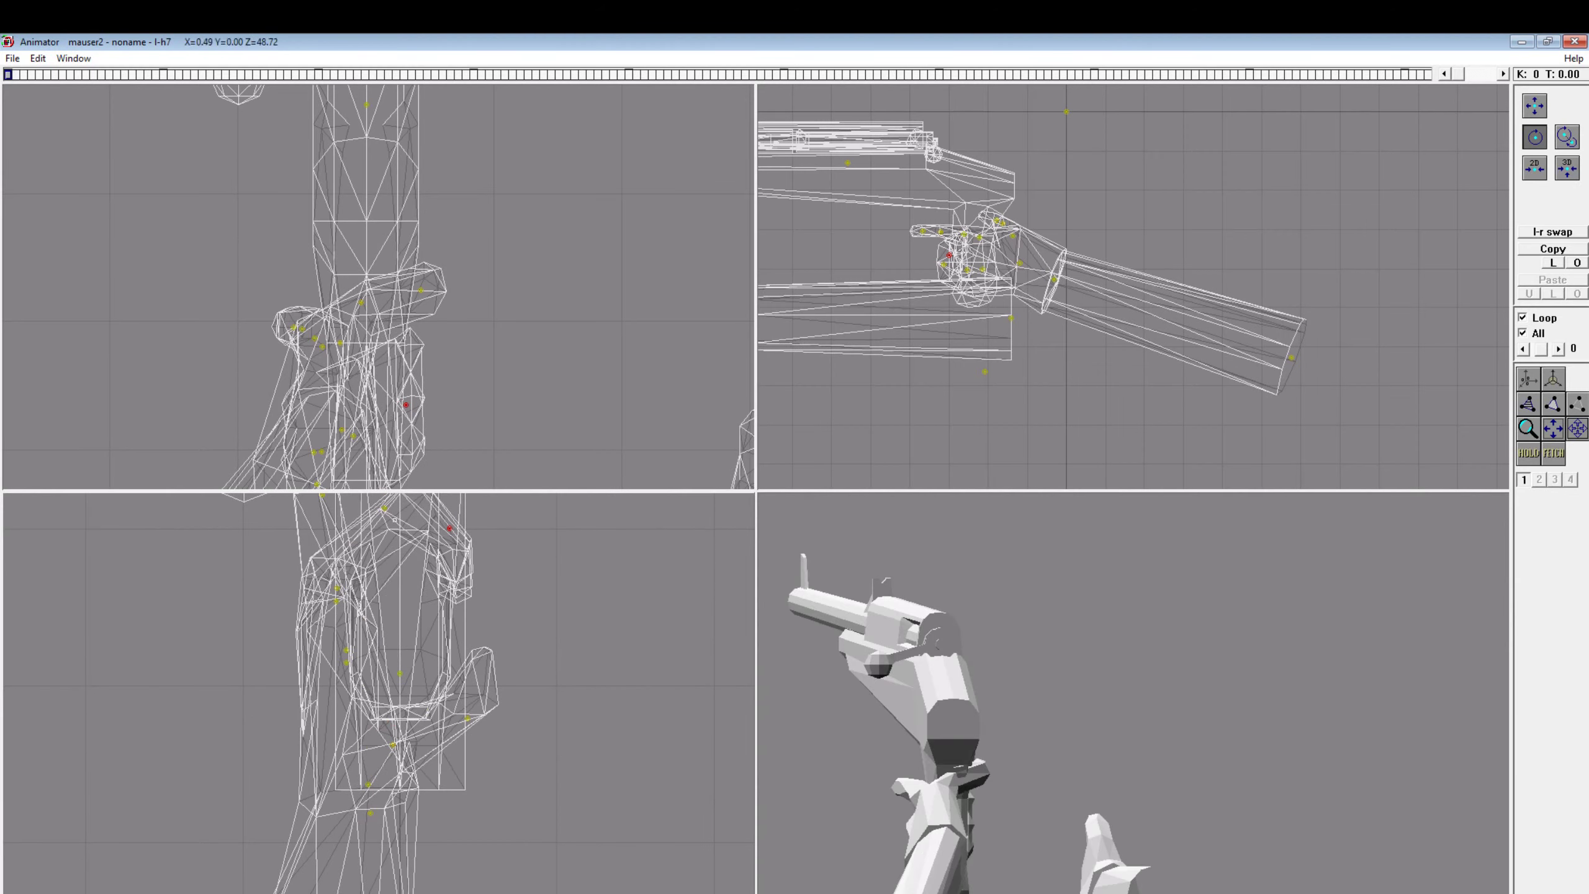
key("Page_Up")
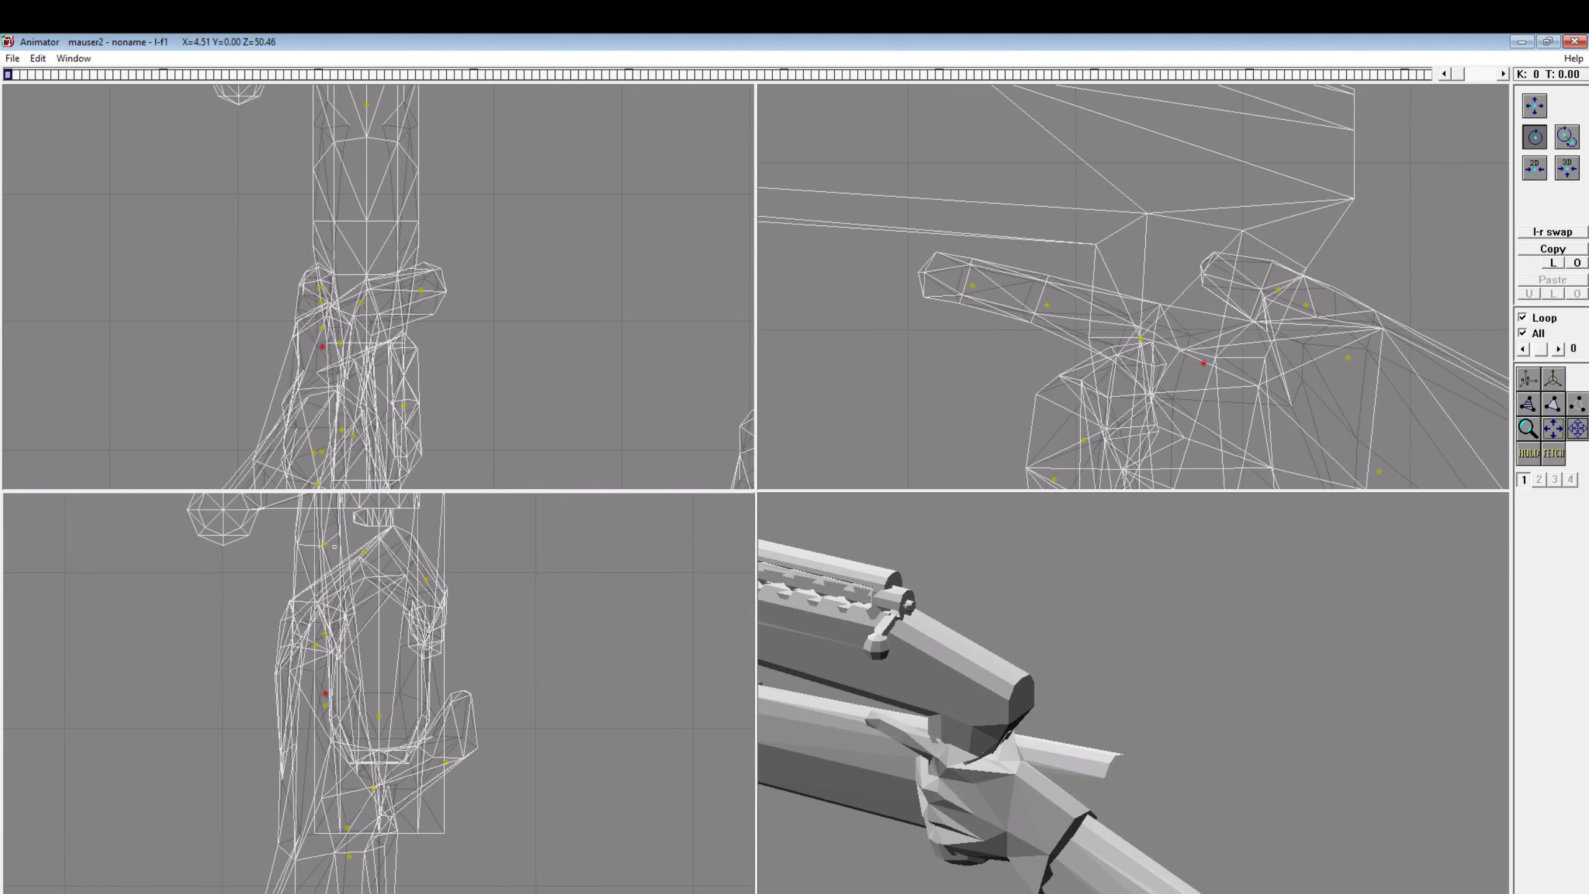
key("Page_Up")
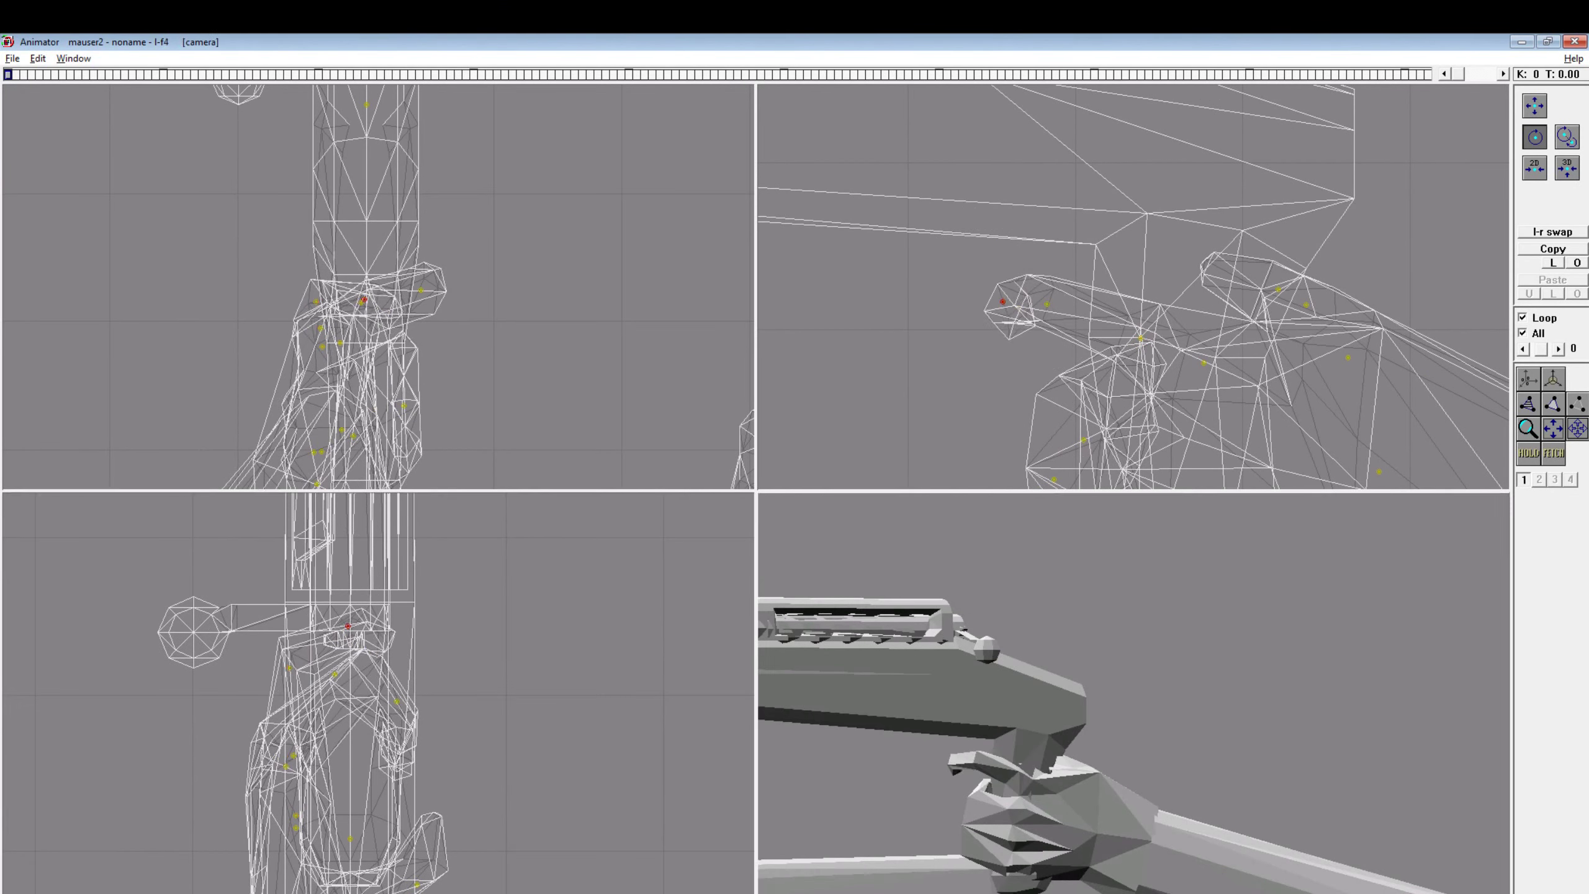
Step: Rotate the right arm at joint r-h1 so the hand comes up under the rifle's fore-end
key("Page_Up")
key("Page_Up")
key("Page_Up")
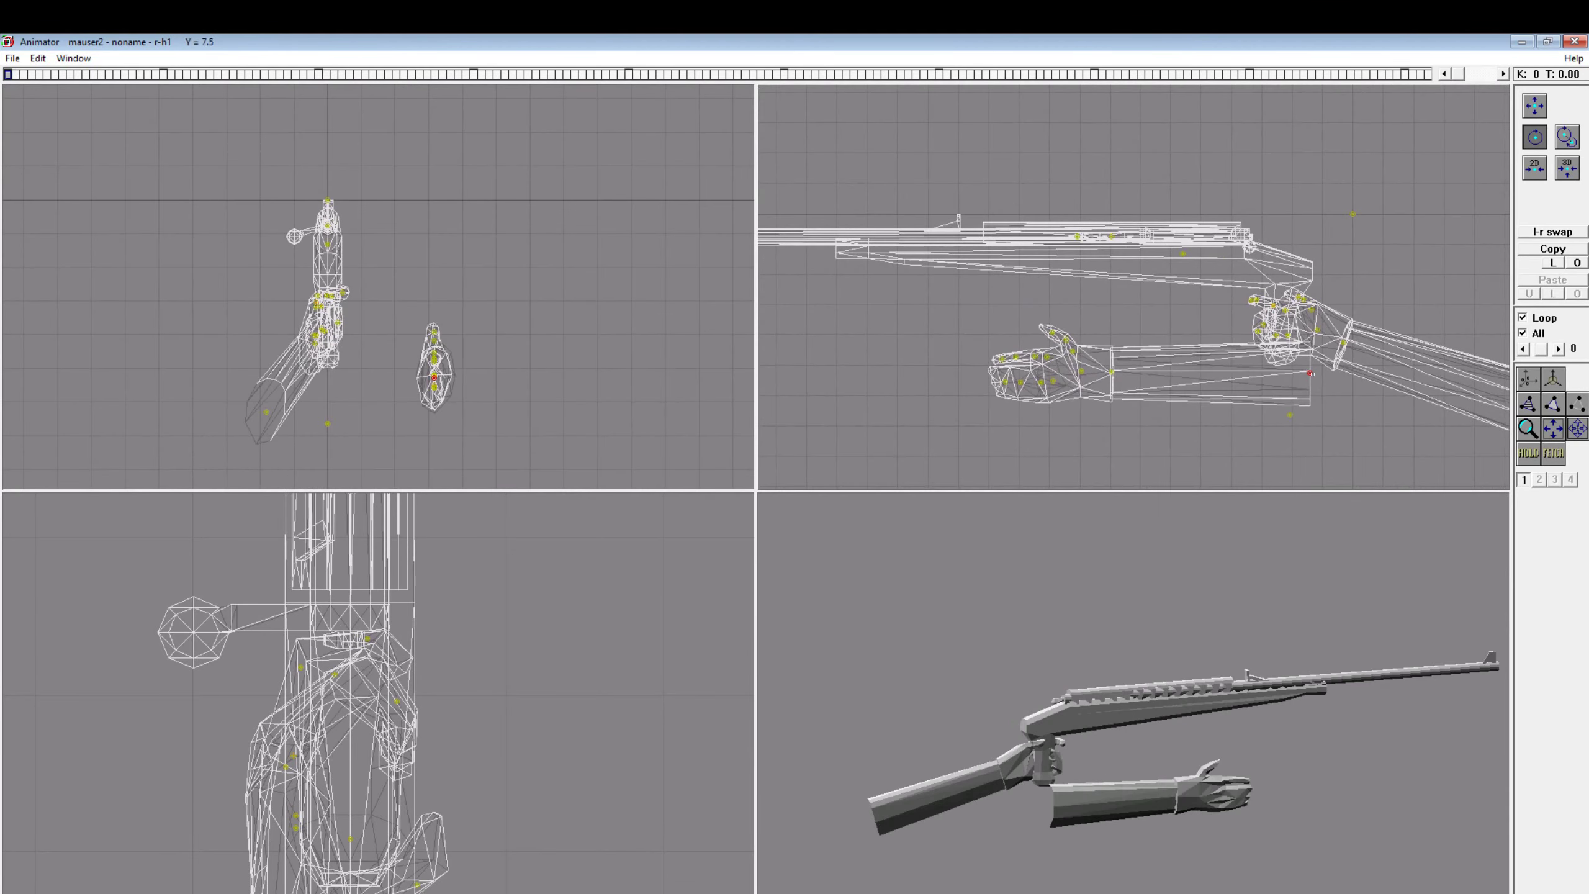
key("Page_Up")
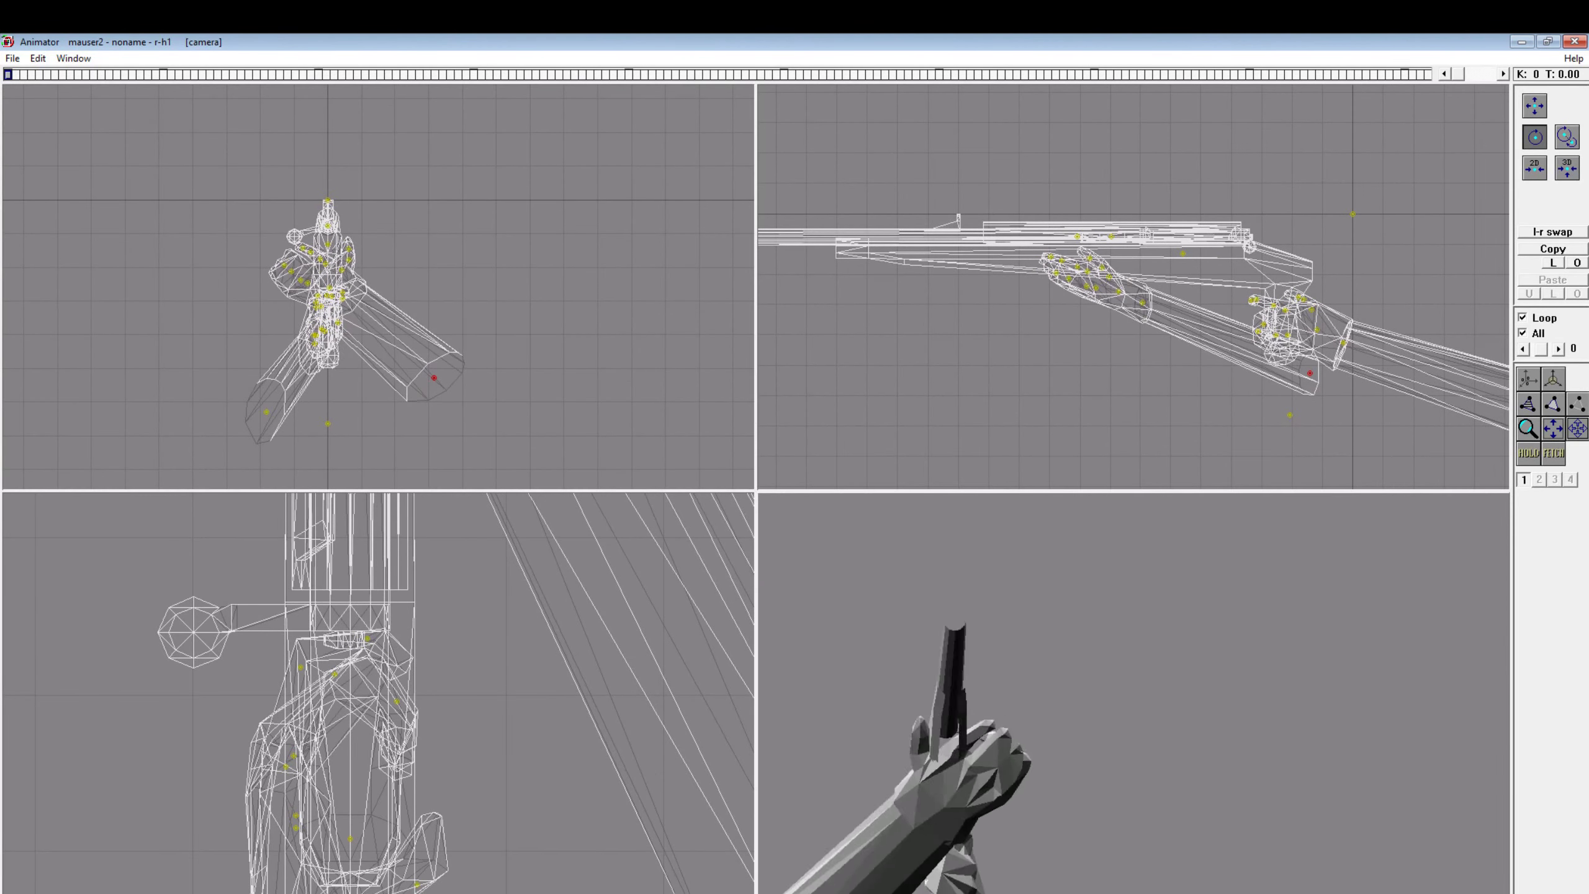
key("Page_Up")
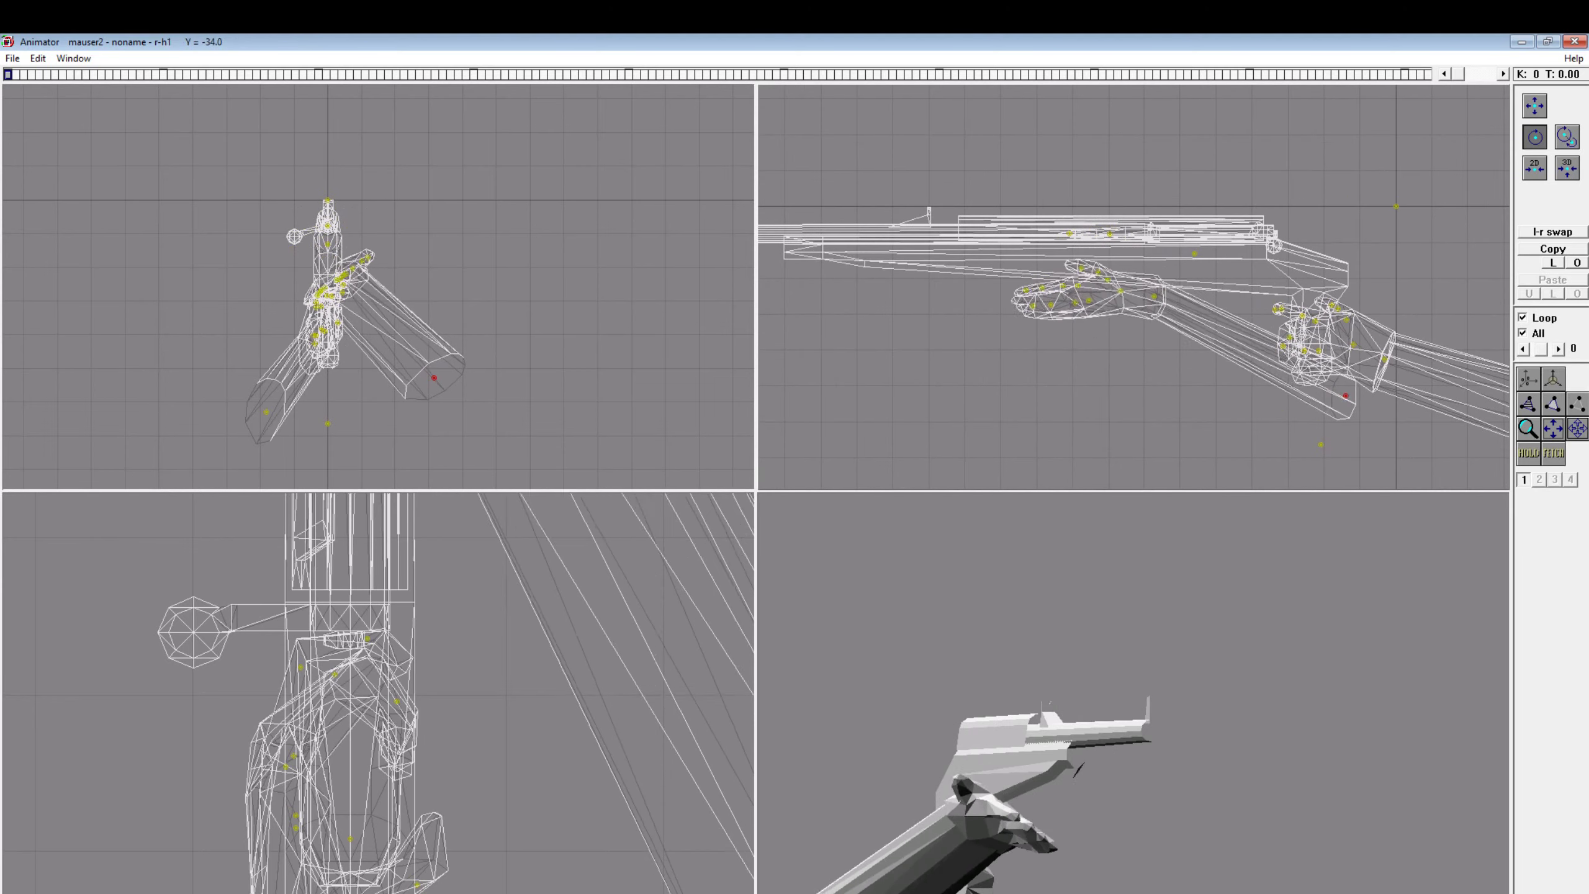
Step: Rotate the right wrist and palm at joints r-h2, r-hand3 and r-h4 so the palm lies beneath the stock
key("Page_Down")
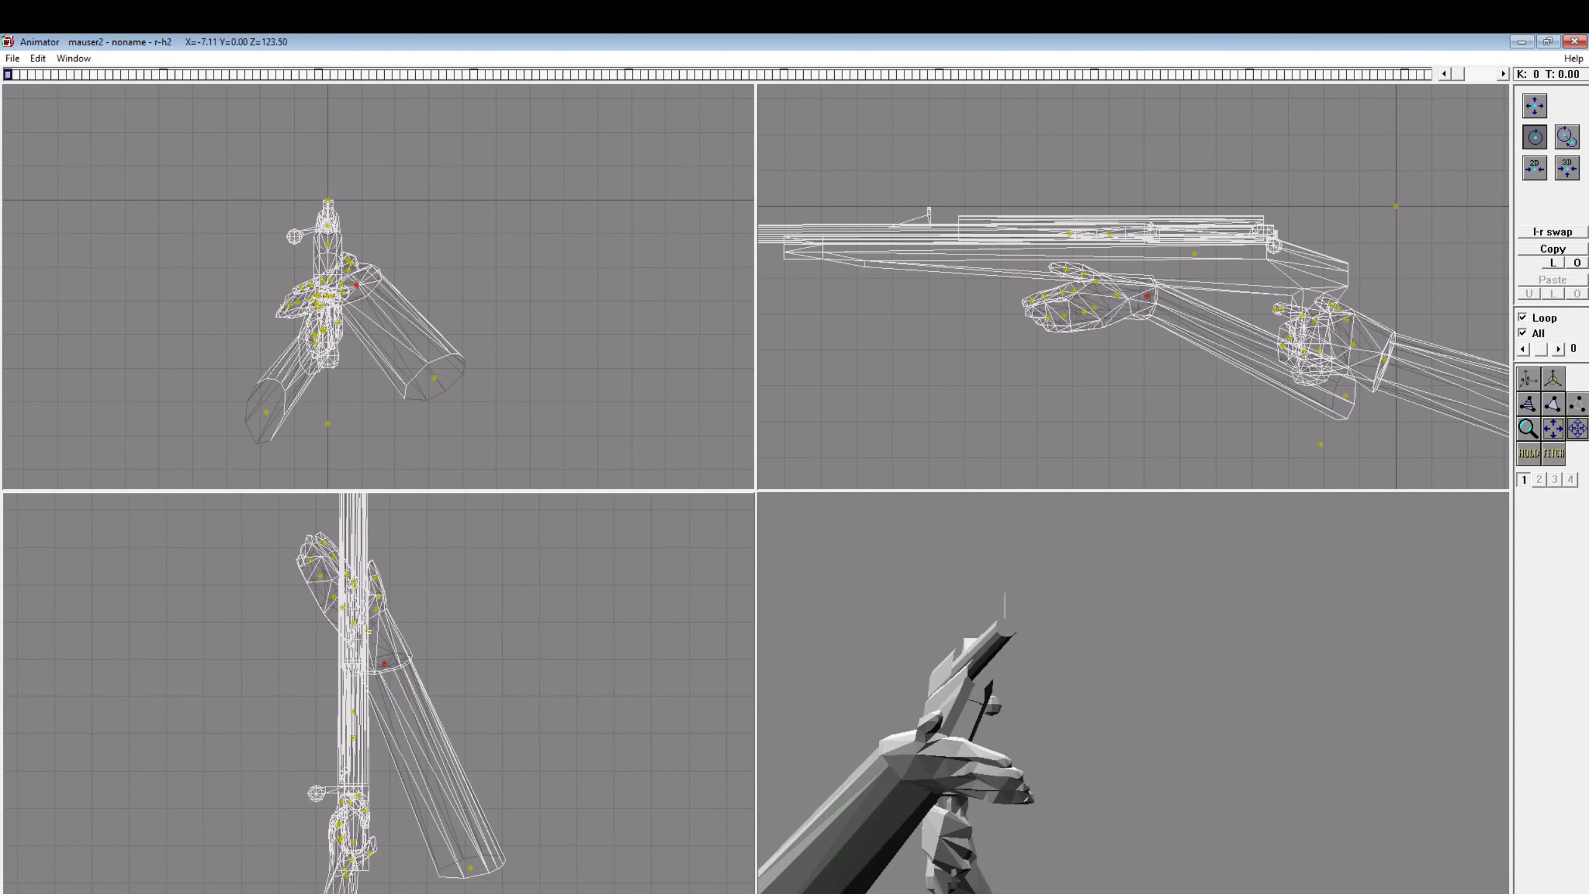
key("c")
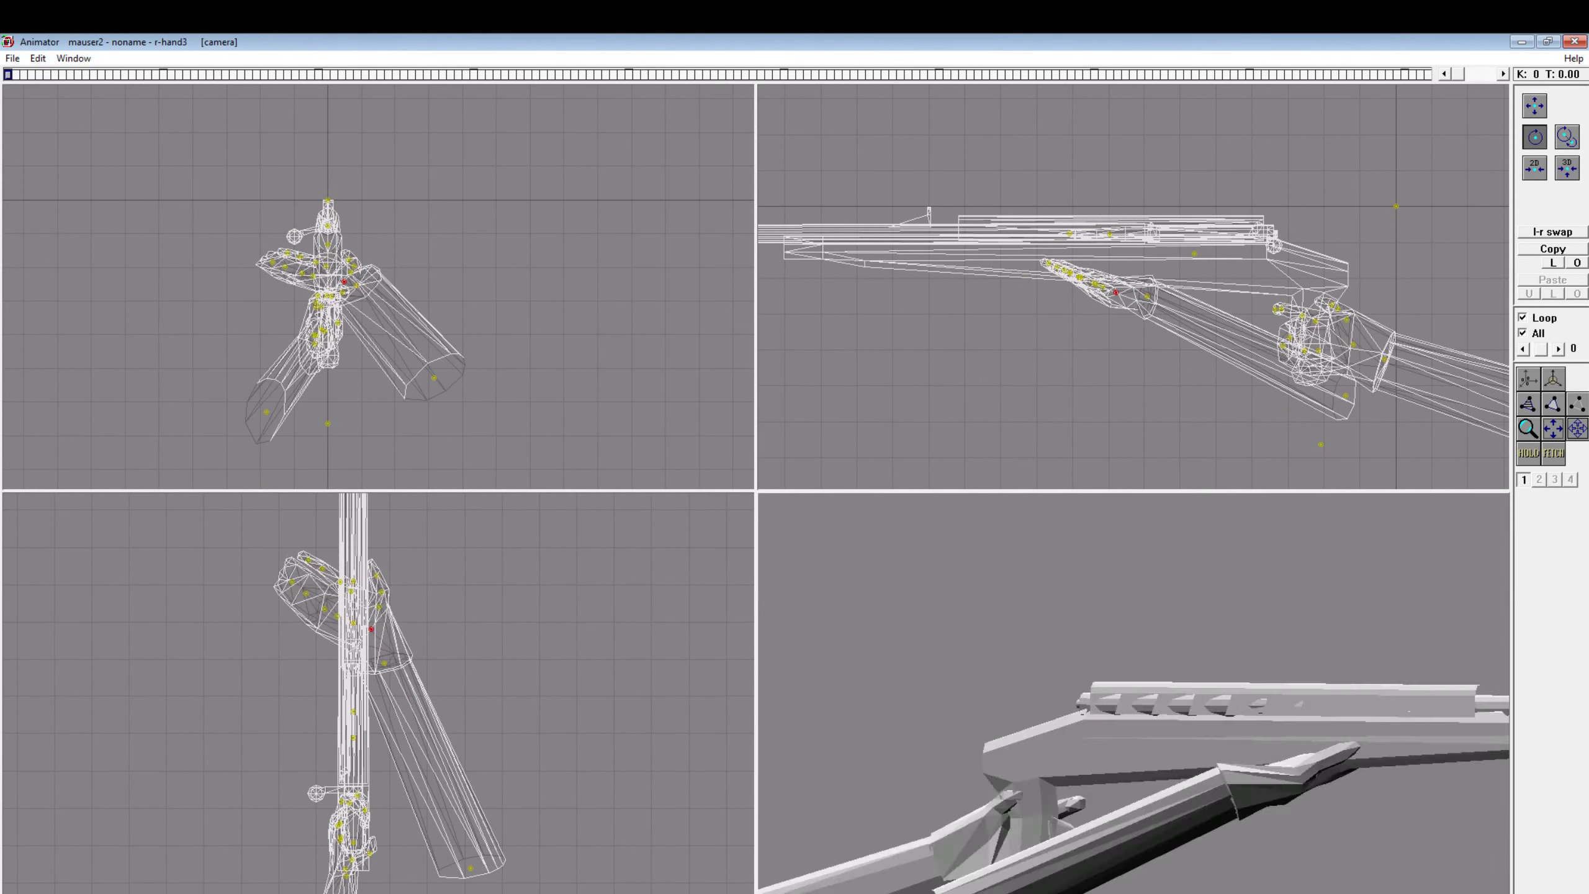
key("c")
key("Page_Up")
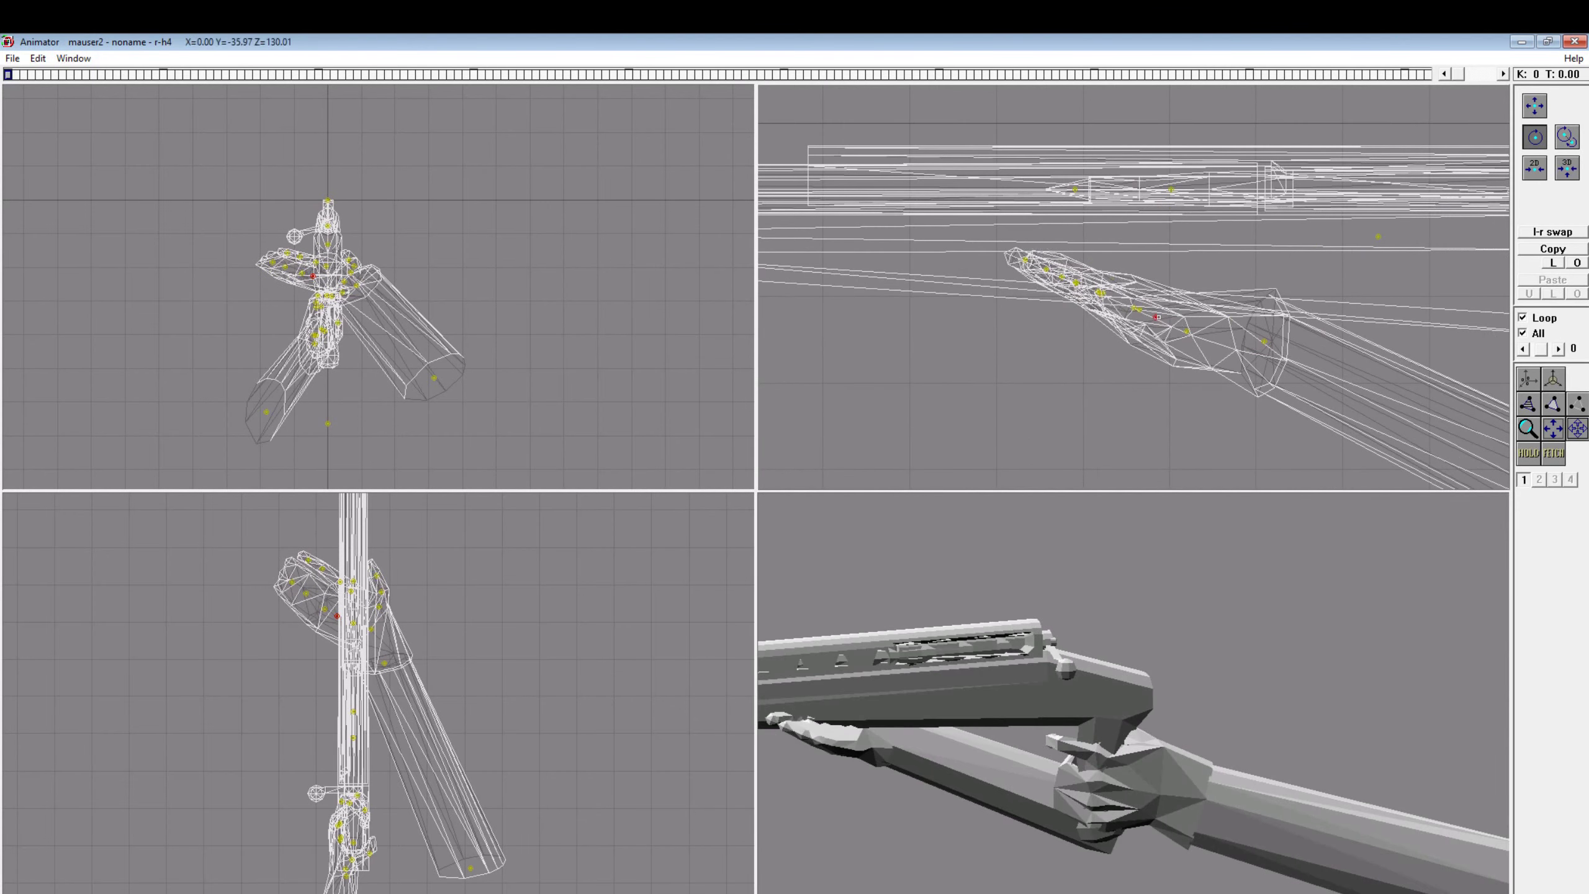
key("Page_Up")
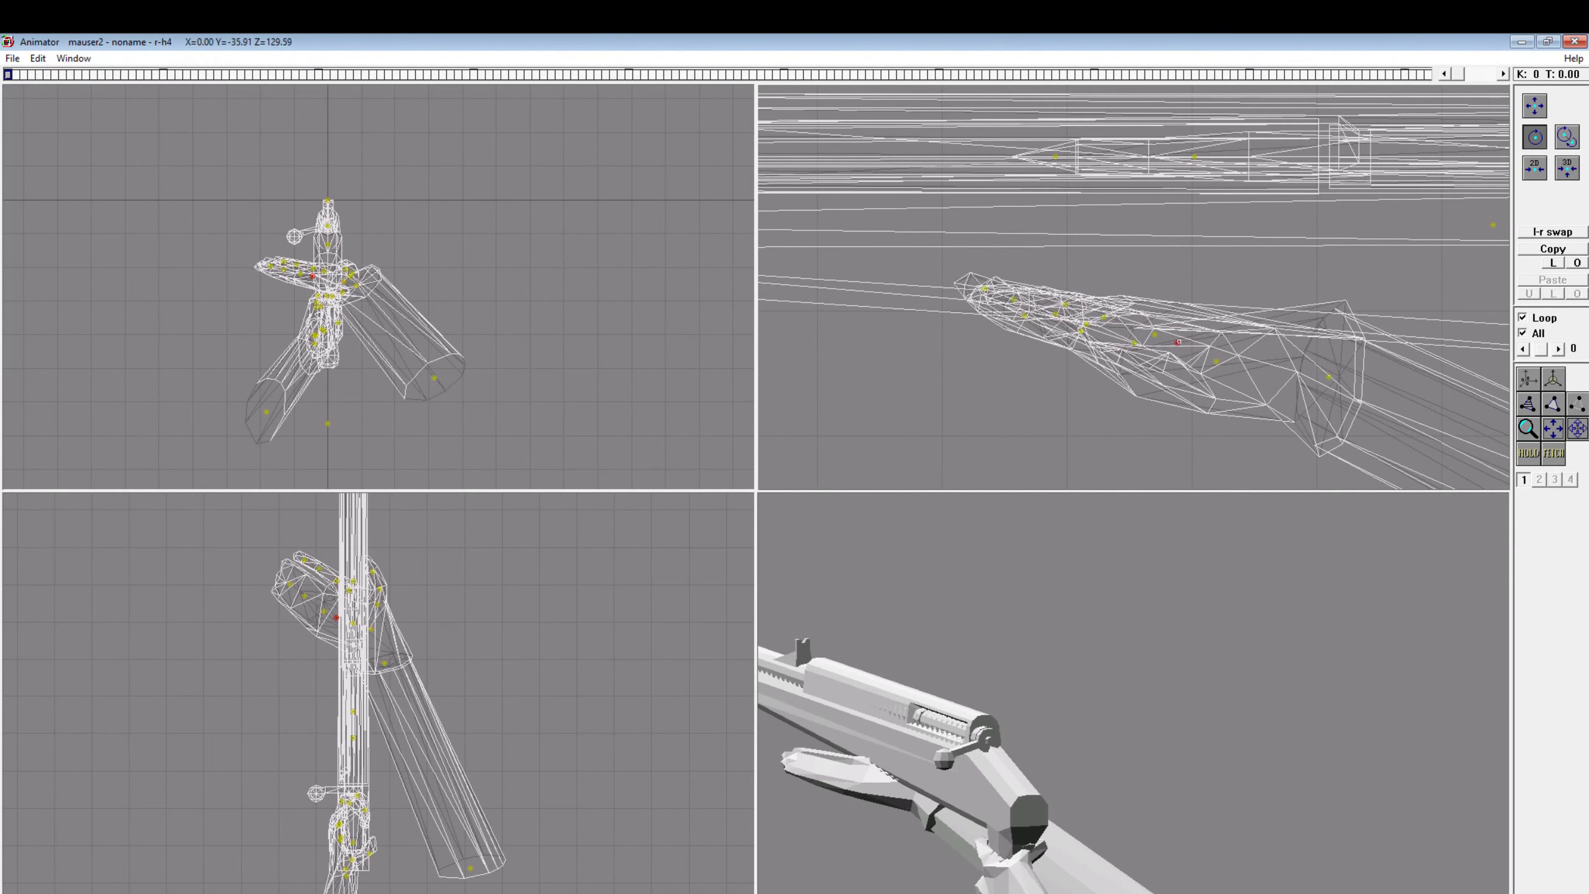
Step: Fold the right hand's lower fingers up the side of the stock at r-h5 and roll the wrist at r-h2
key("Page_Up")
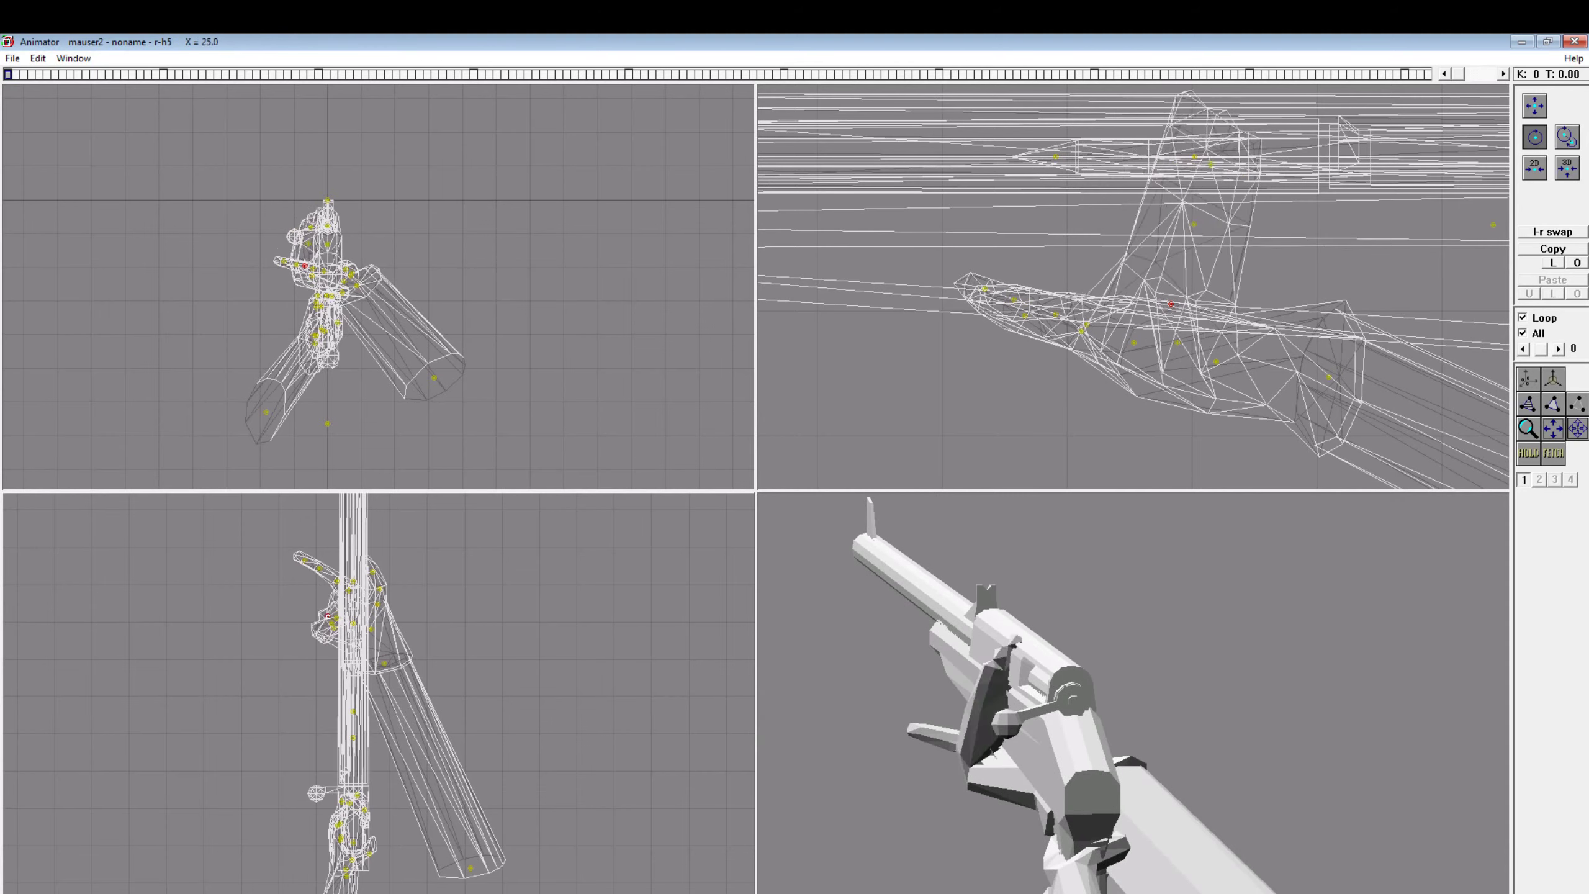
left_click(1196, 225)
key("Page_Down")
key("Page_Down")
key("Page_Down")
key("Page_Down")
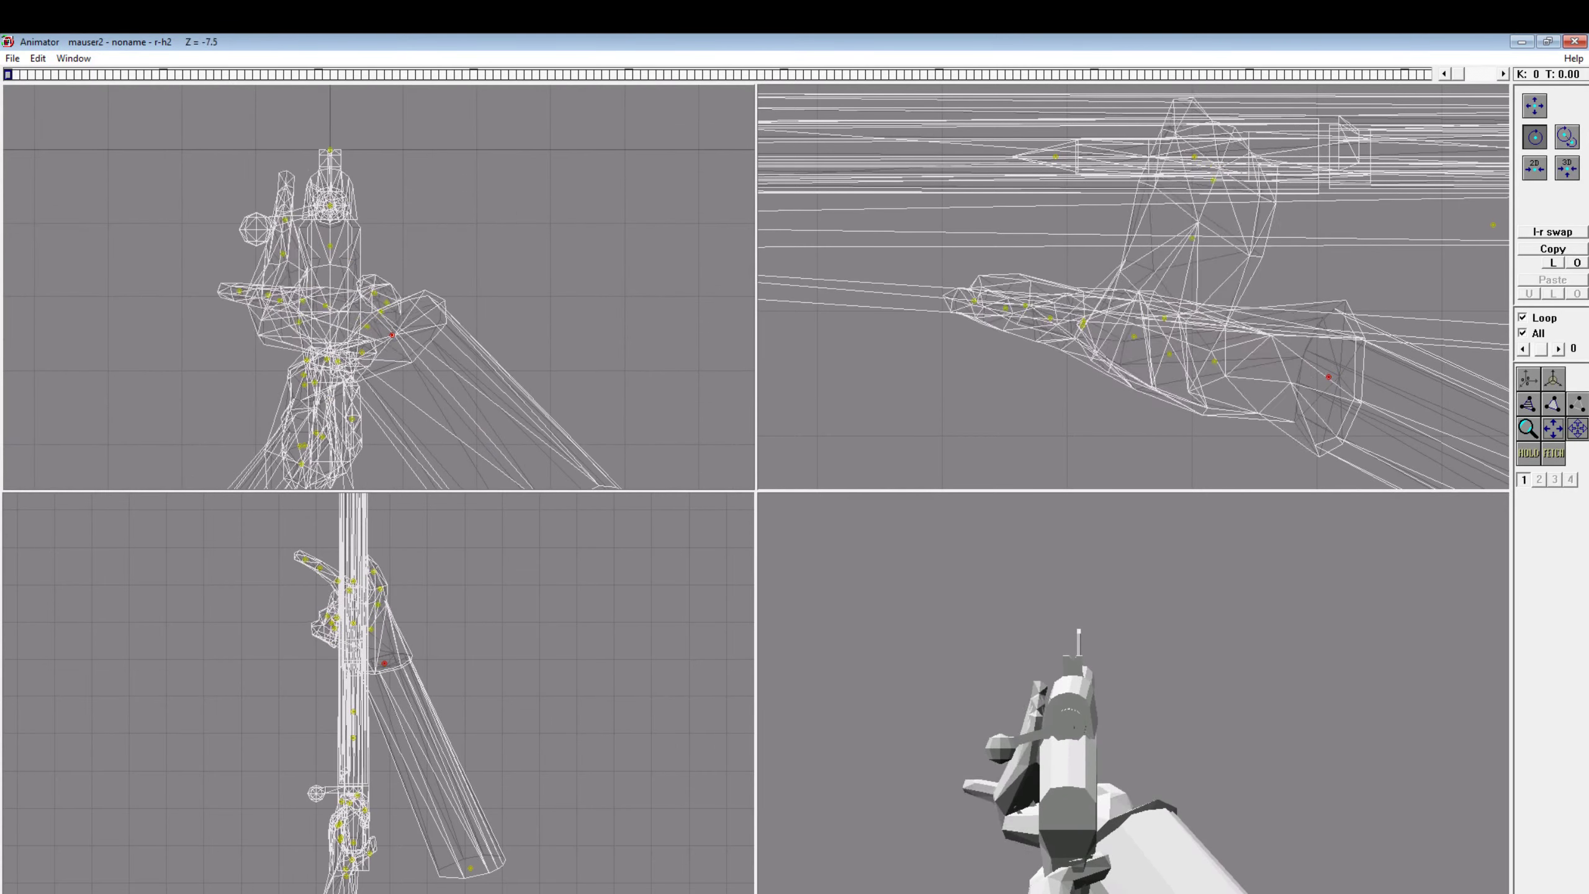
Step: Bend the right hand's lower fingers against the stock at r-h6 and adjust the index finger base r-f1
key("Page_Up")
key("Page_Up")
key("Page_Up")
key("Page_Up")
key("Page_Up")
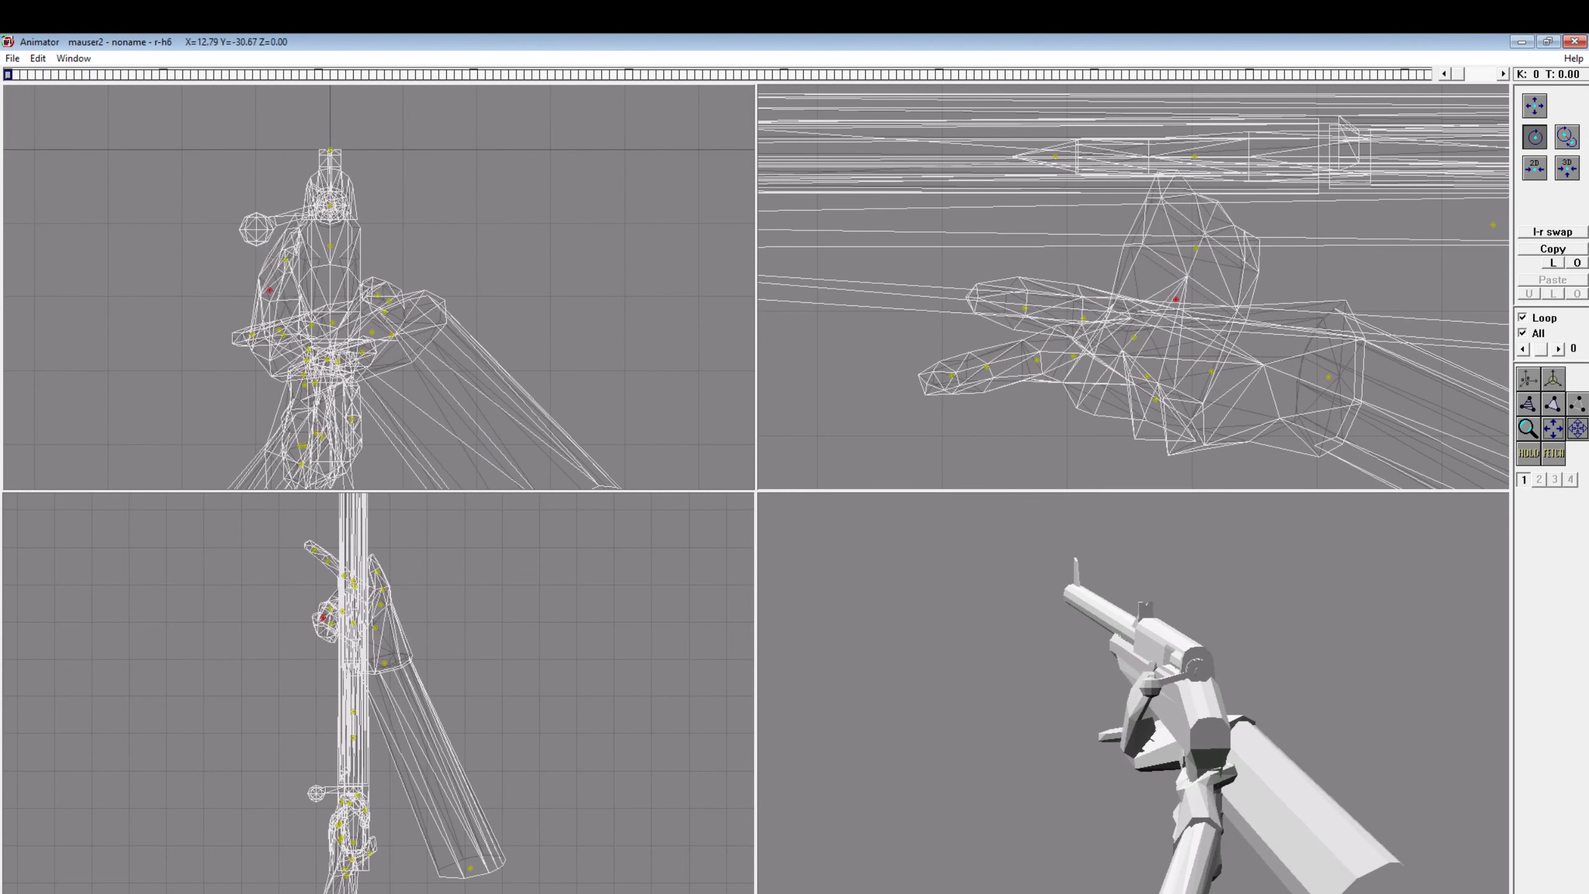
key("Page_Up")
key("Page_Up")
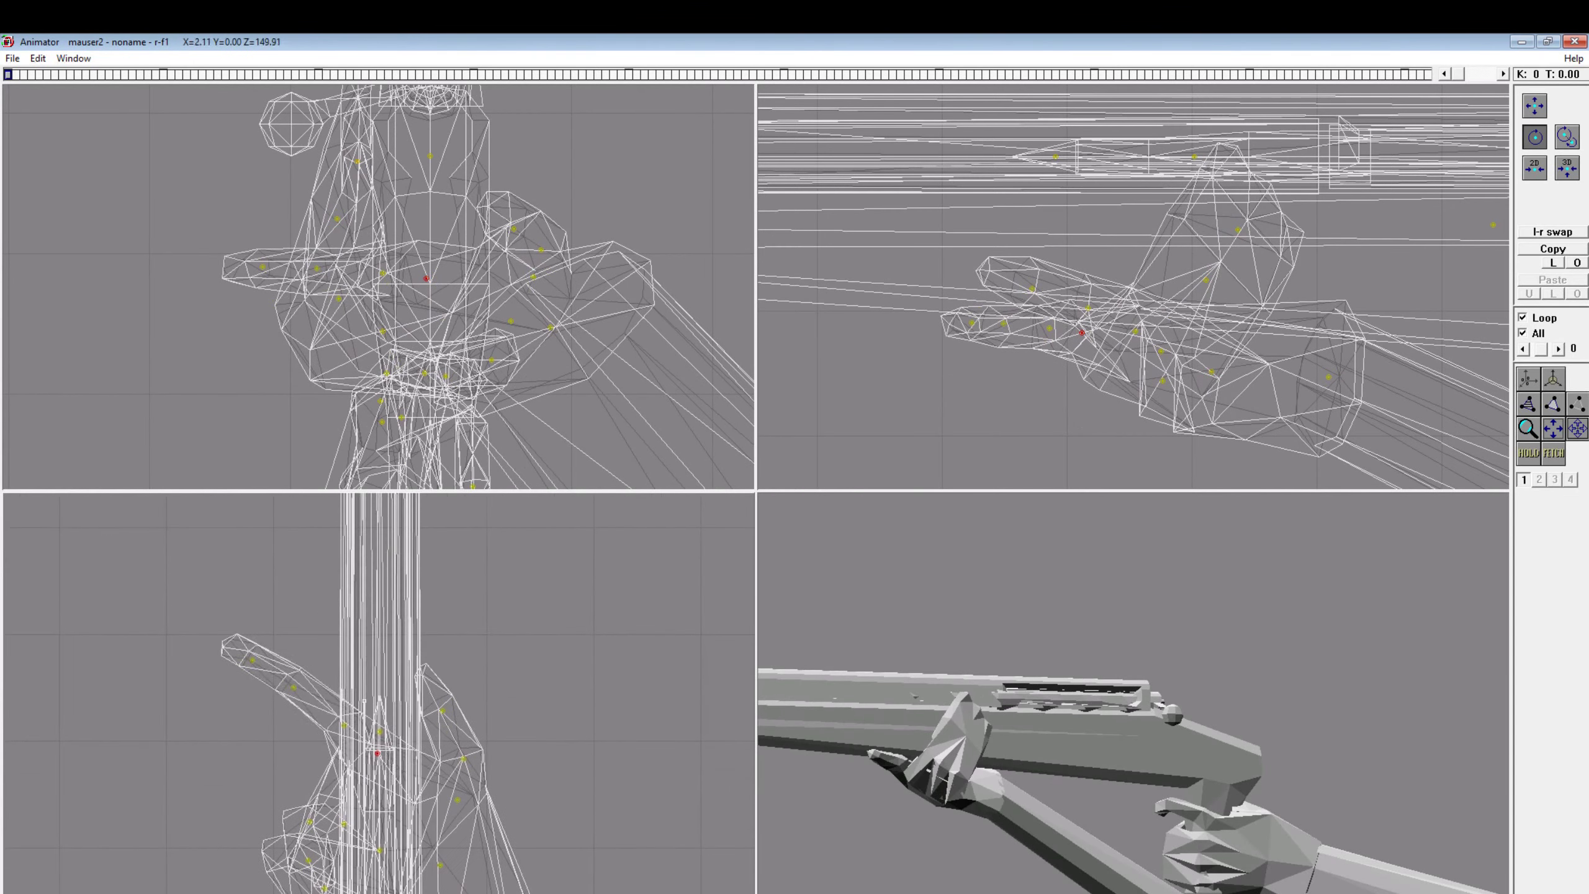
Step: Curl the right hand's extended finger up around the far side of the stock
key("Page_Up")
key("Page_Up")
key("Page_Up")
key("Page_Up")
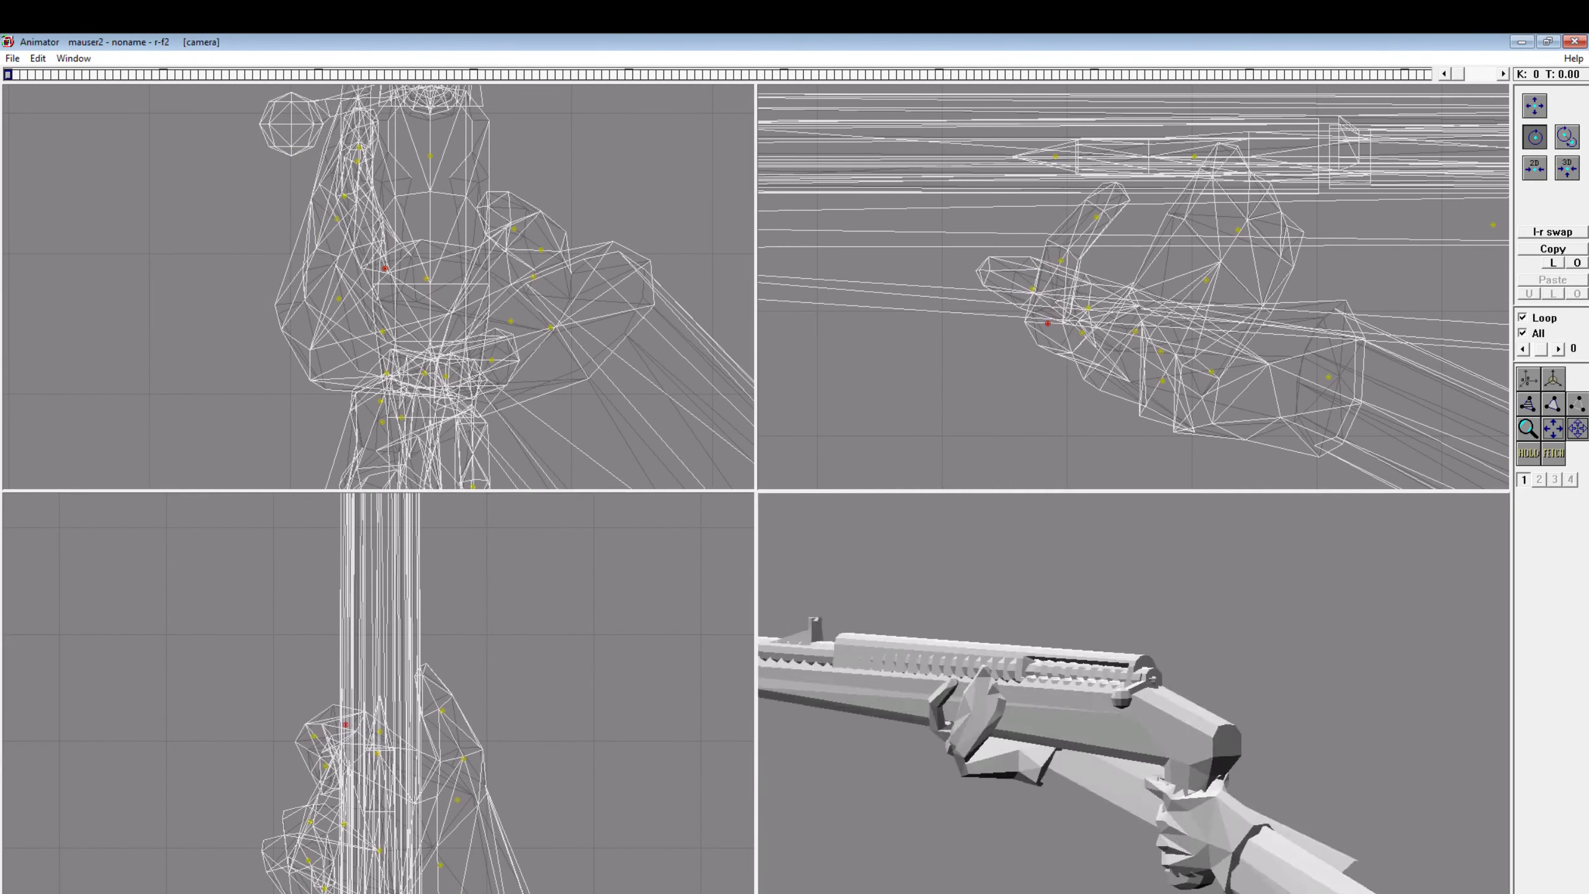
Step: Curl the remaining right finger around the stock and rest the thumb against its near side using r-t2 and r-t3
key("Up")
key("Up")
key("Up")
key("Up")
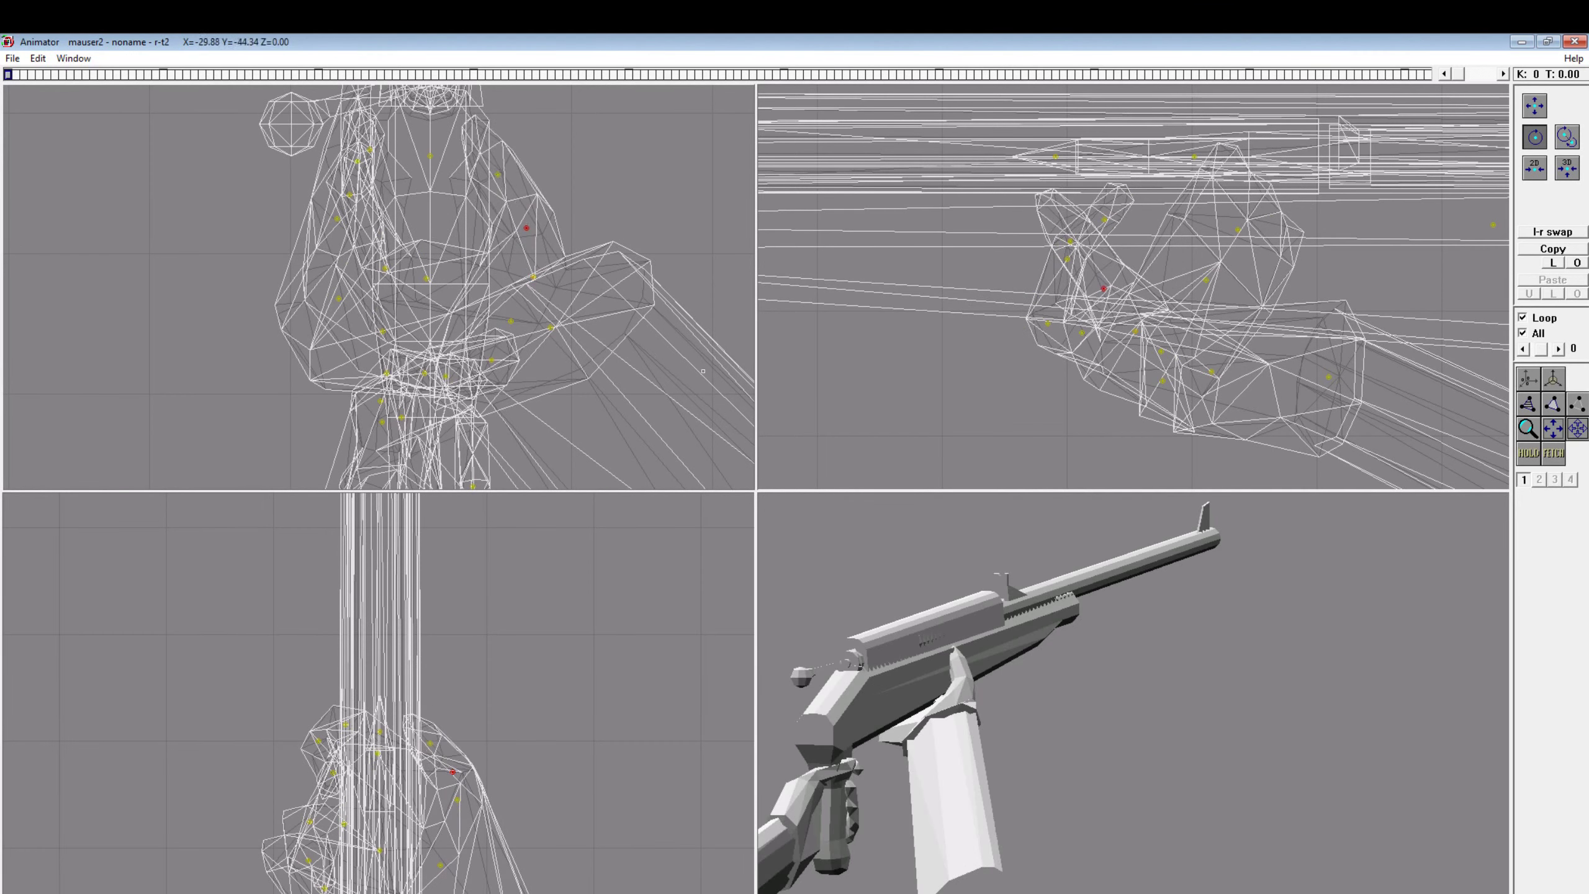
key("Page_Up")
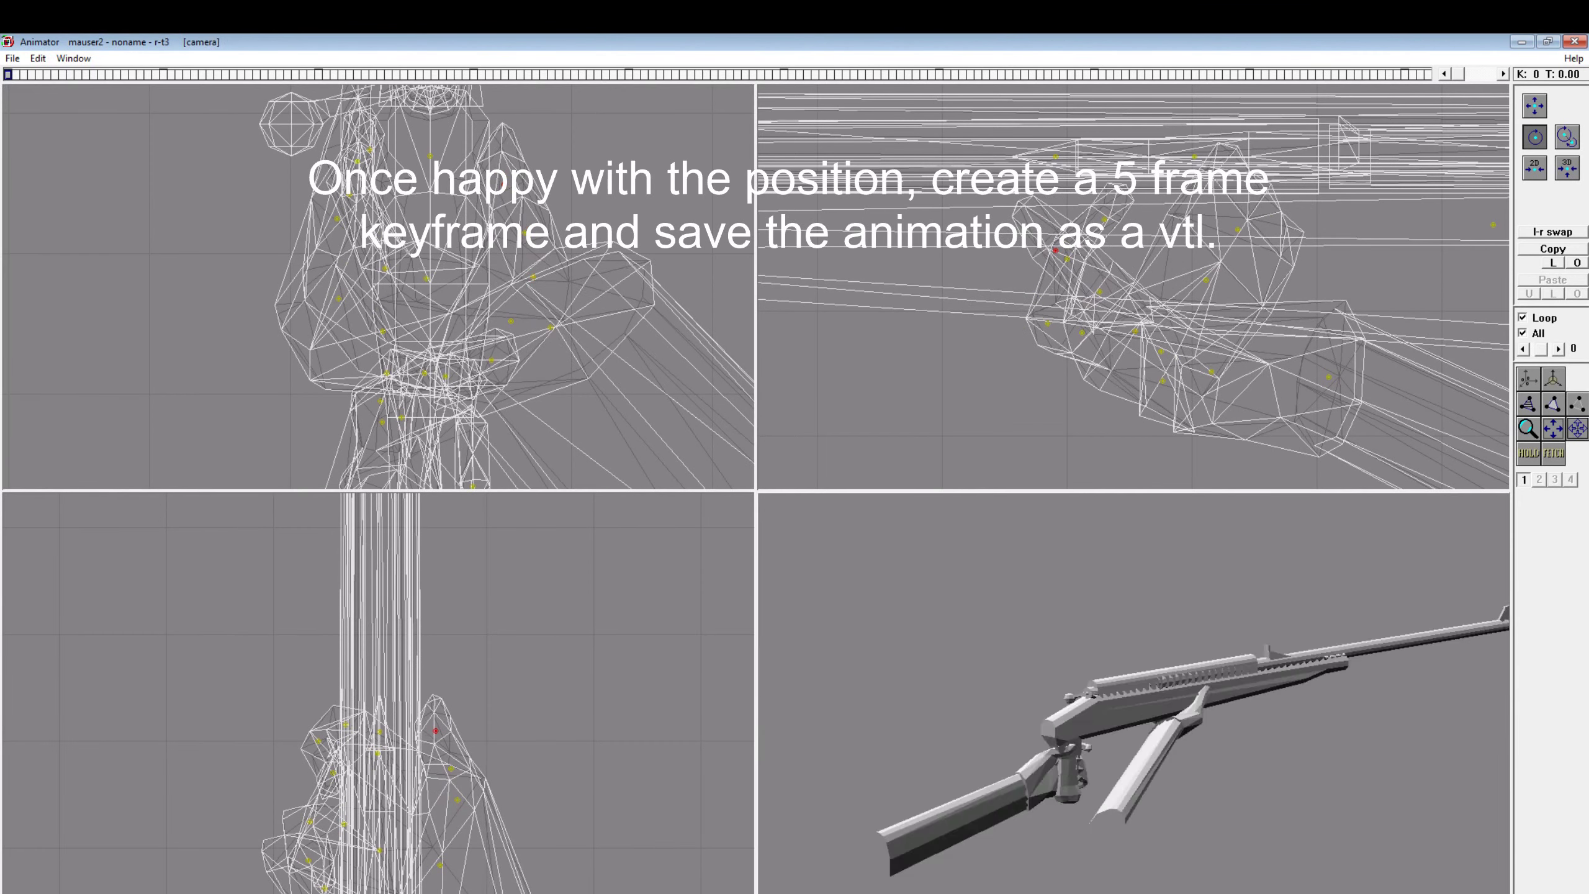
Step: Extend the pose to a keyframe at frame 6 and save the animation as a vertex table (.vtl) file
key("Right")
key("Return")
key("alt+f")
key("Down")
key("Down")
key("Return")
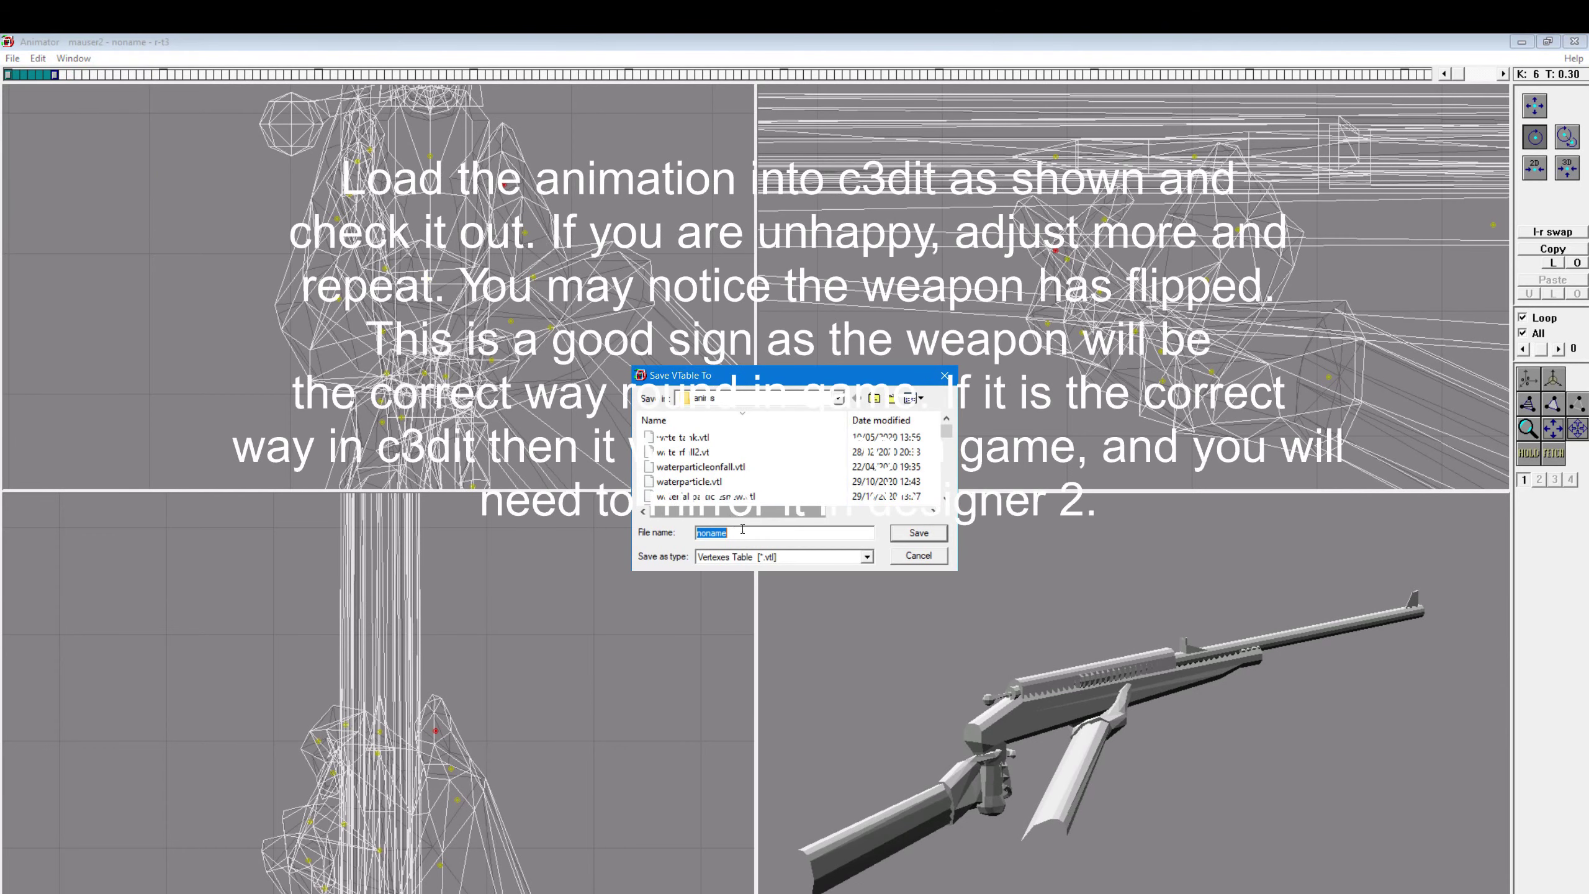
type("mauser2fire")
key("Return")
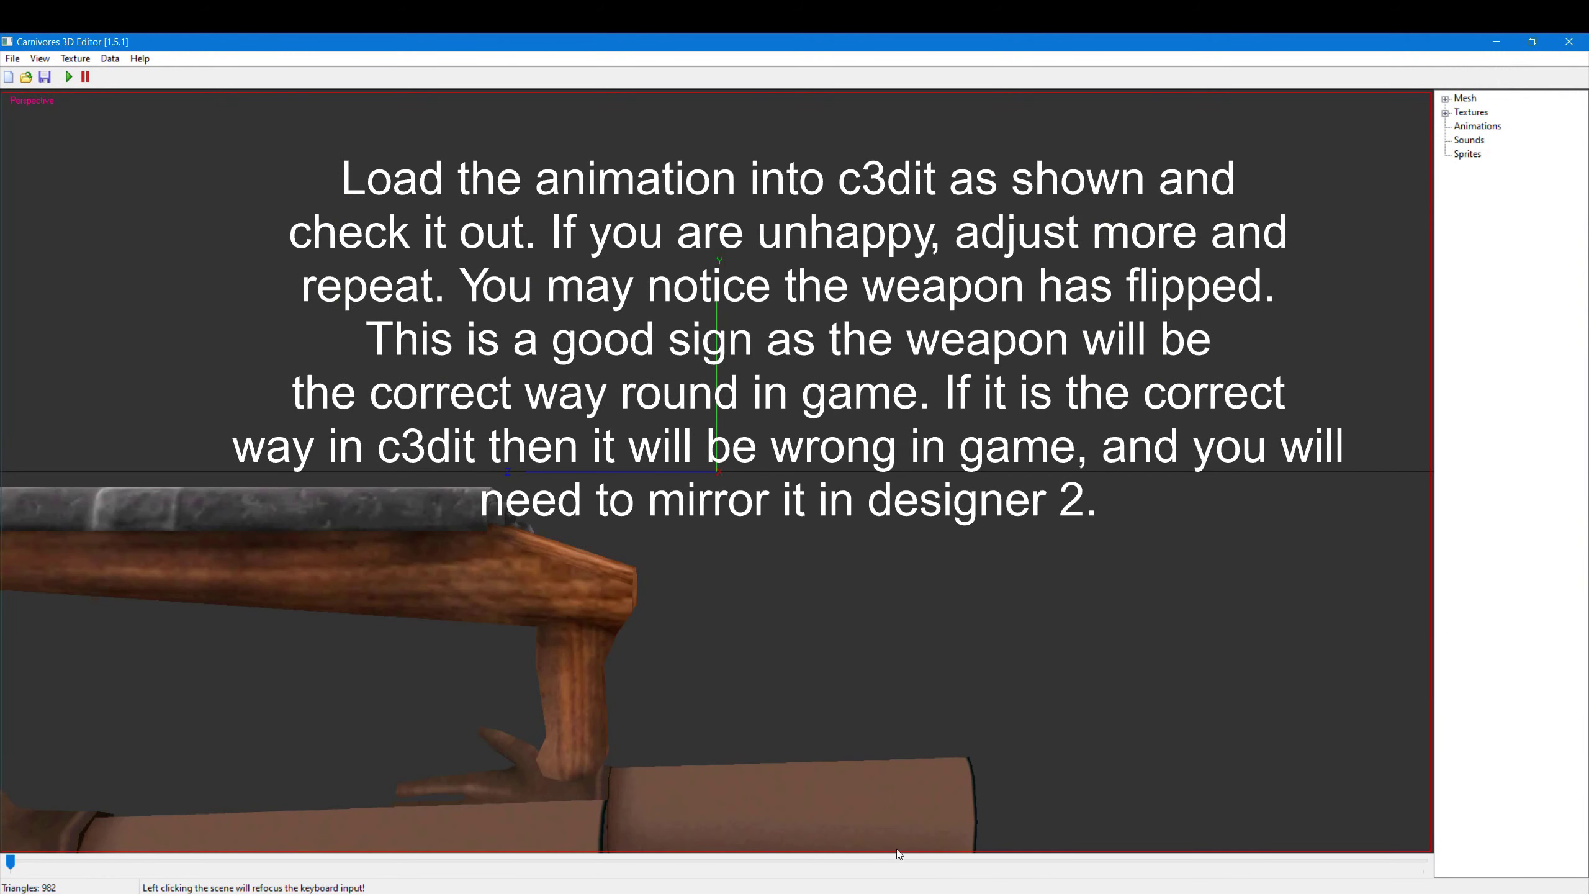
Step: In Carnivores 3D Editor, load the saved .vtl into the blank animation slot as test and apply it to check the pose
double_click(1483, 141)
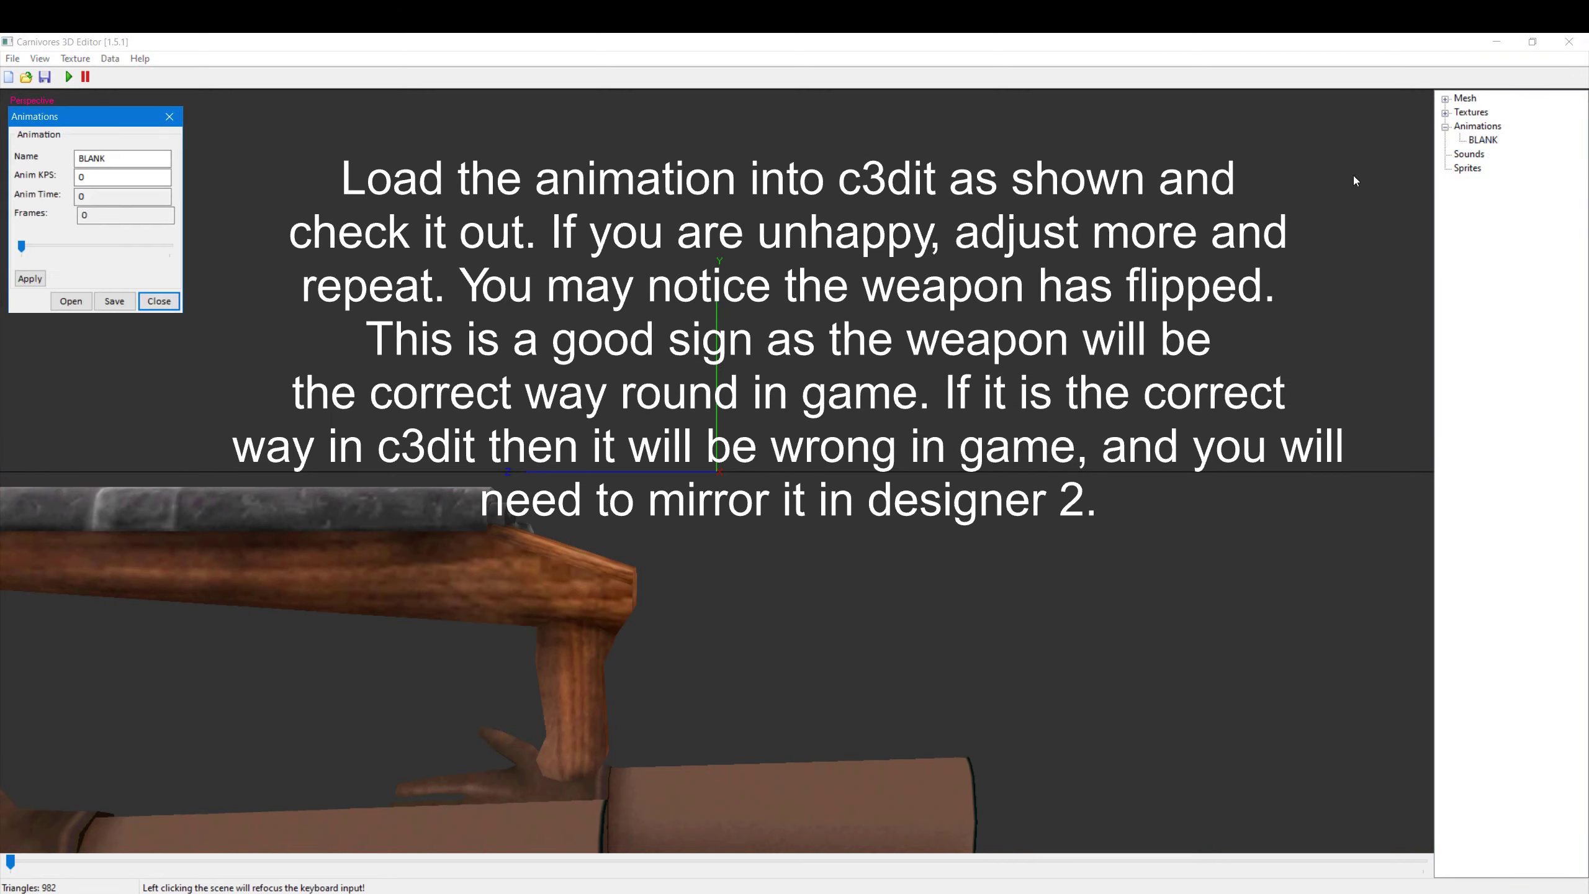
left_click(70, 301)
double_click(452, 207)
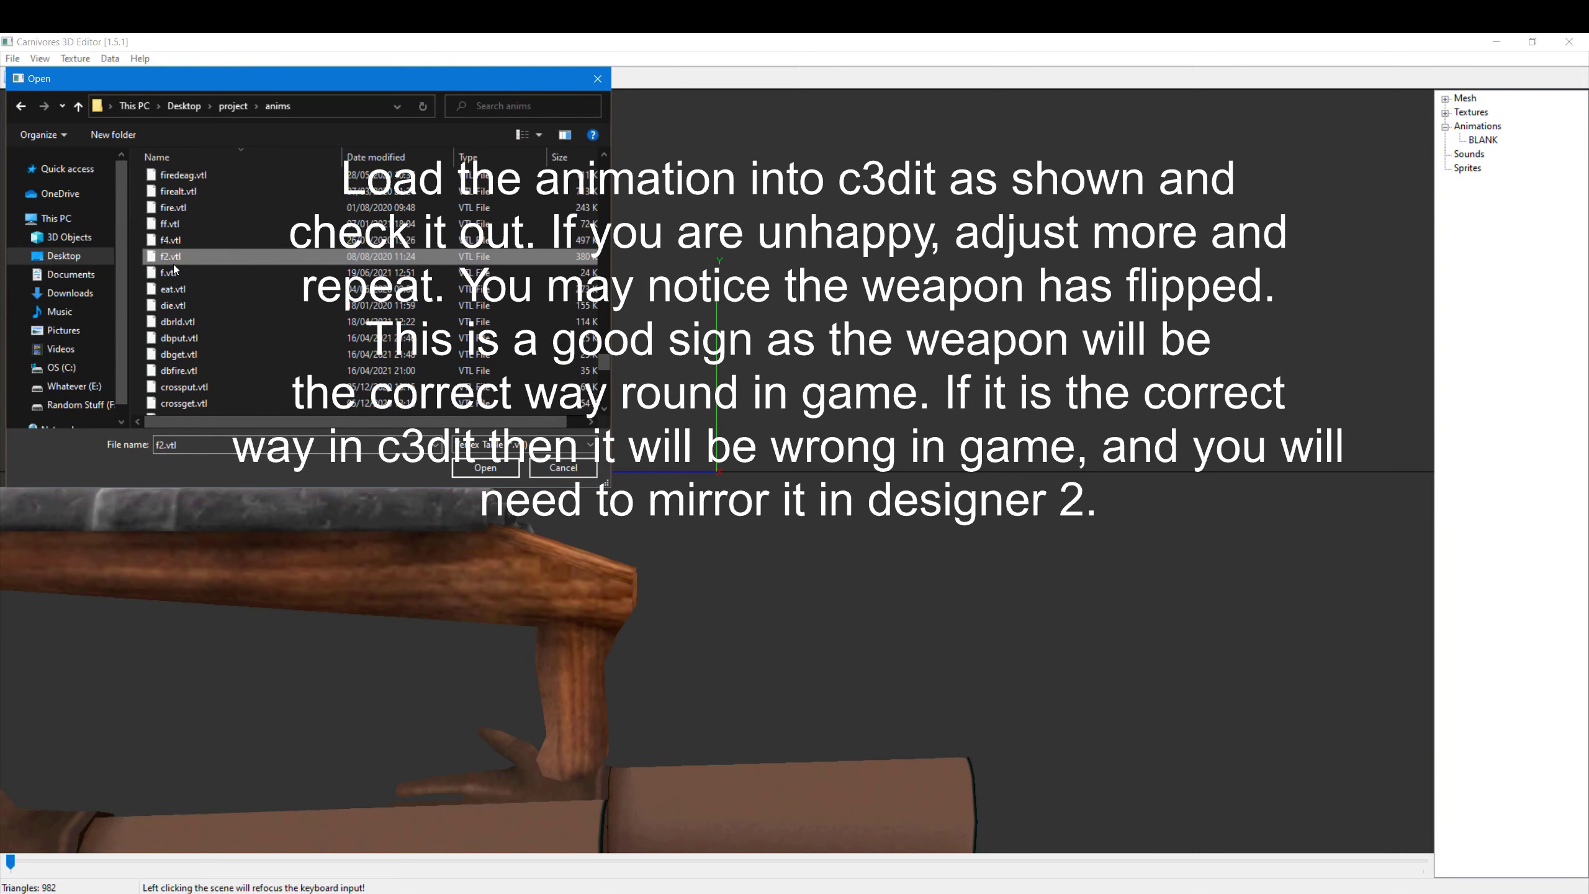
double_click(193, 261)
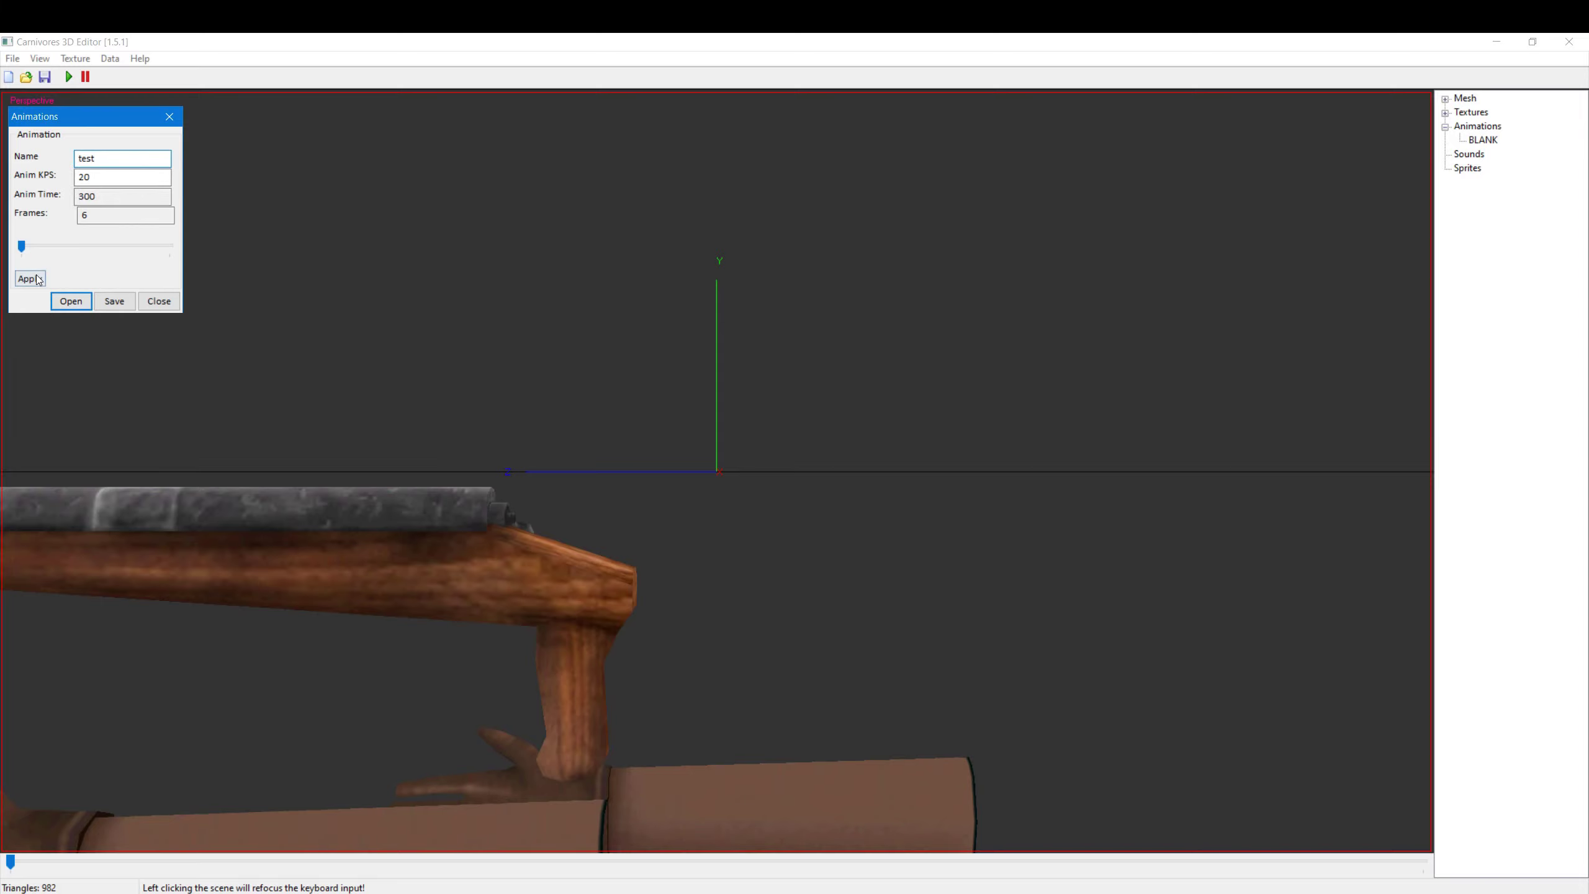
left_click(140, 301)
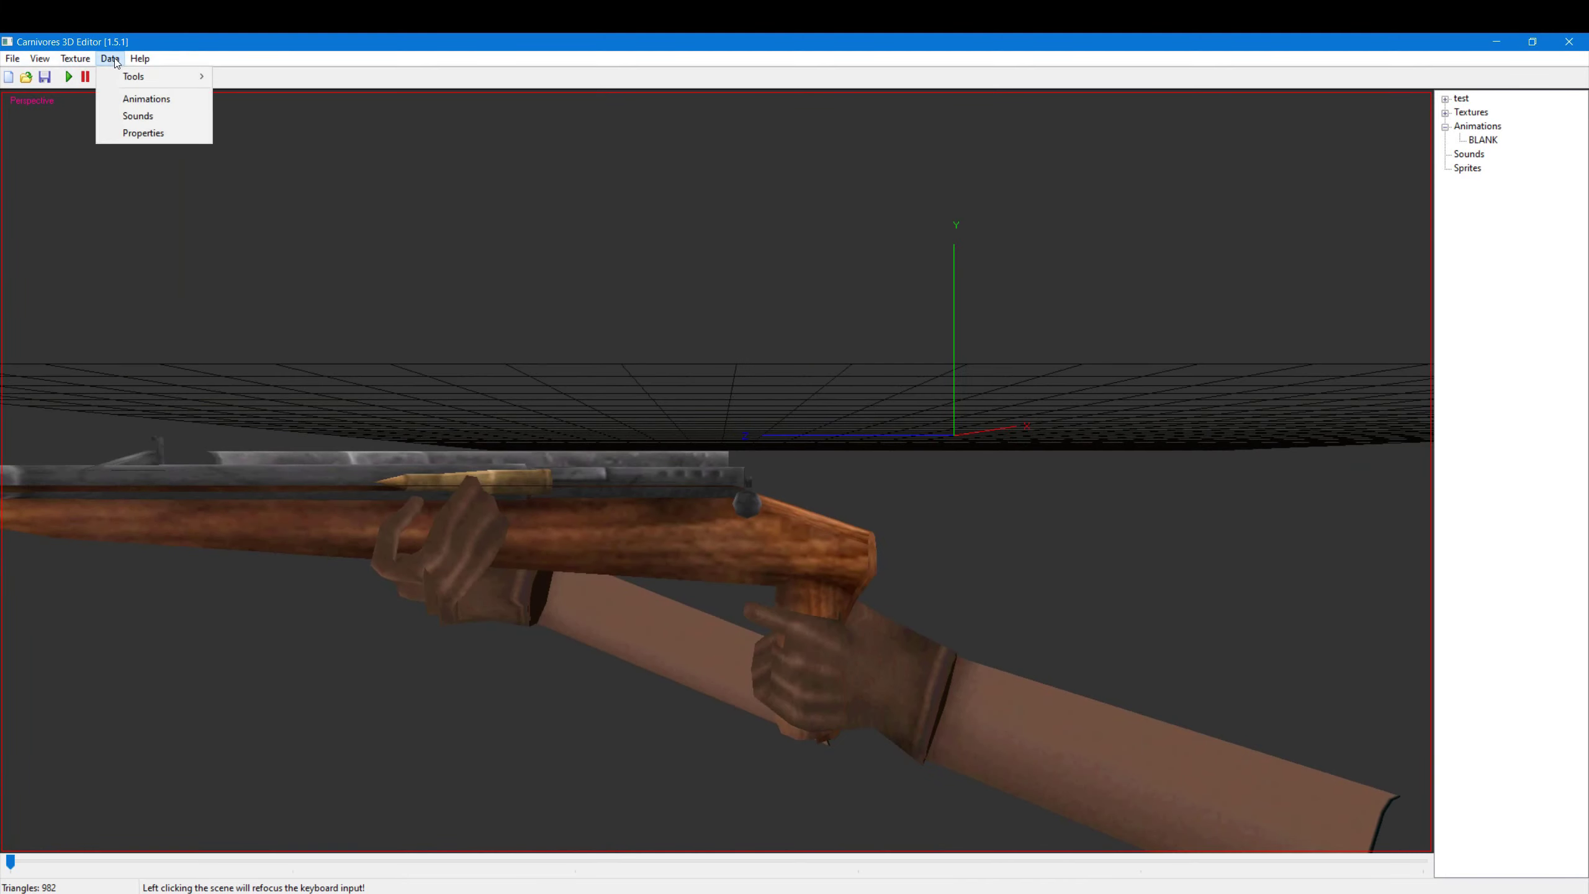
left_click(244, 77)
left_click_drag(713, 475, 640, 467)
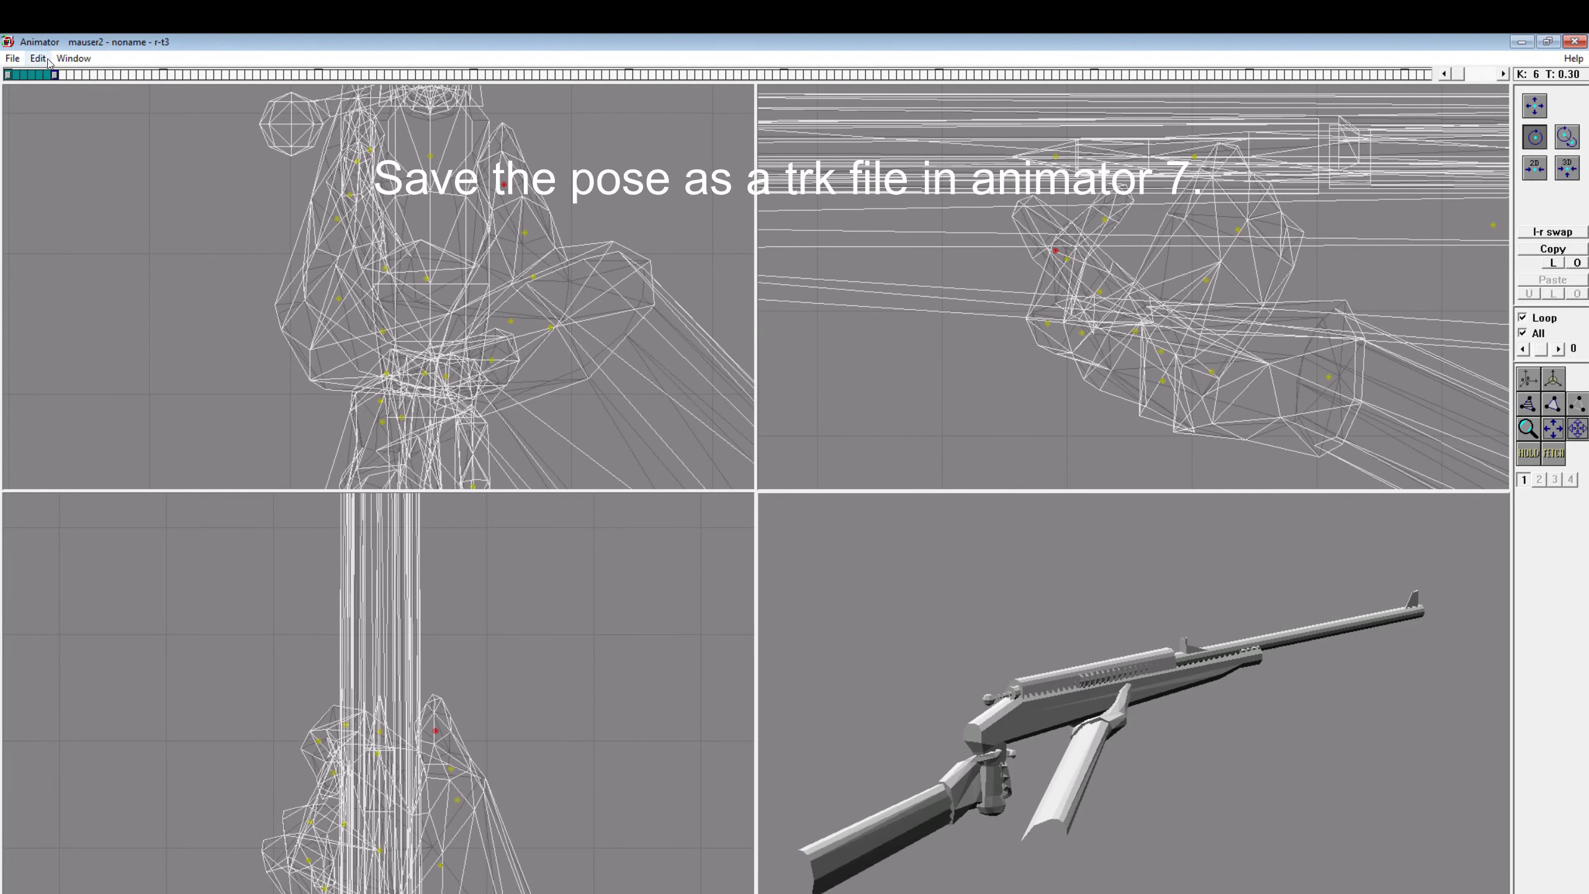
Step: Save the pose as an animation track (.trk) file named mauser_pose
left_click(15, 75)
left_click(12, 58)
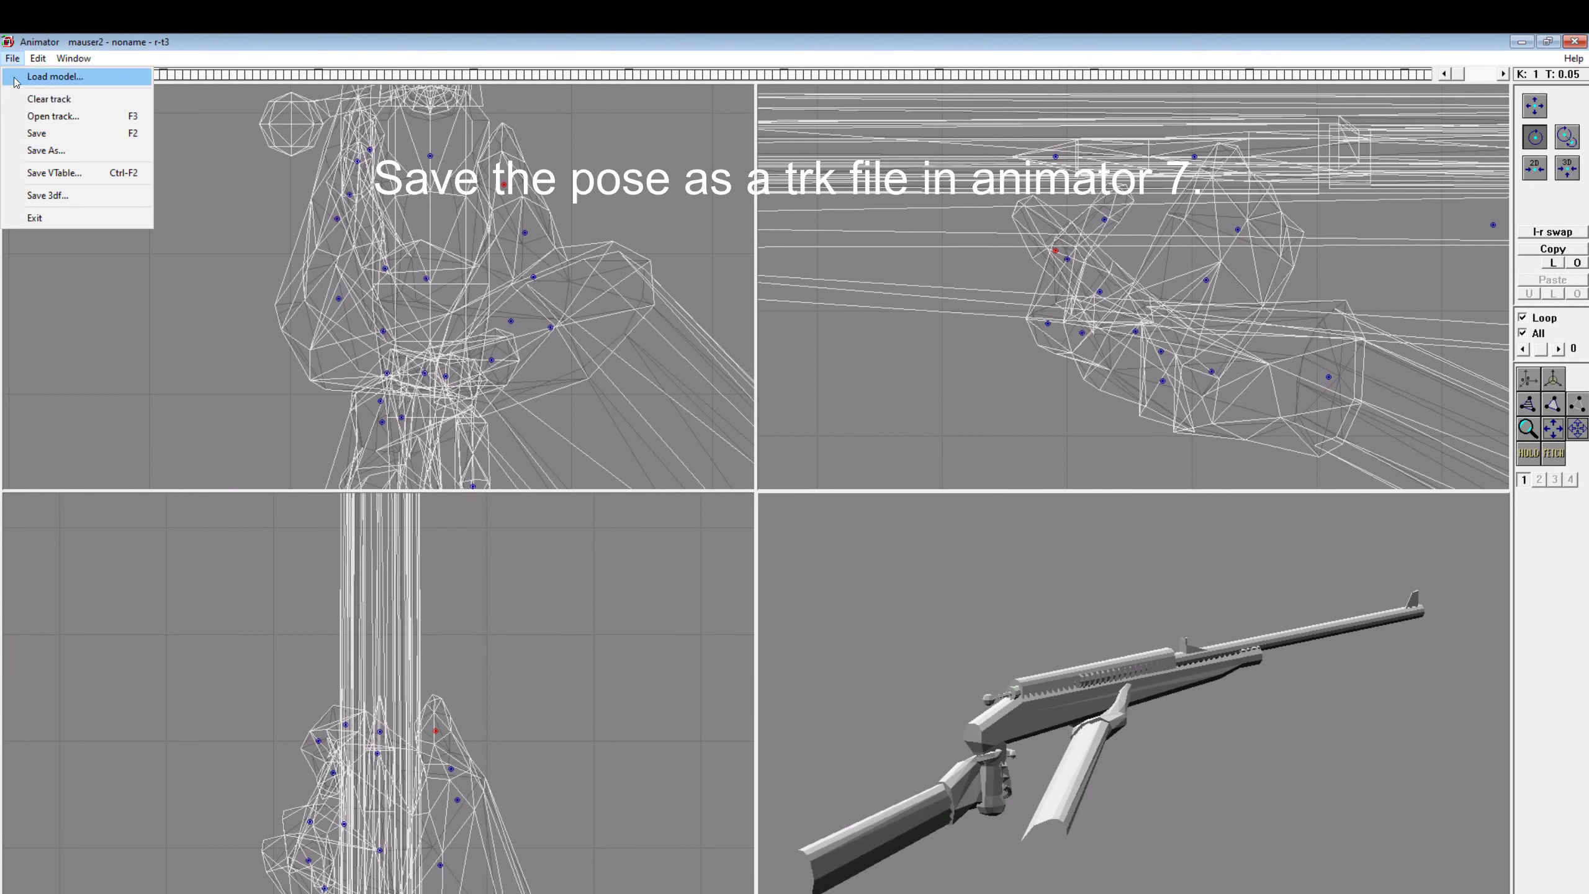
left_click(50, 153)
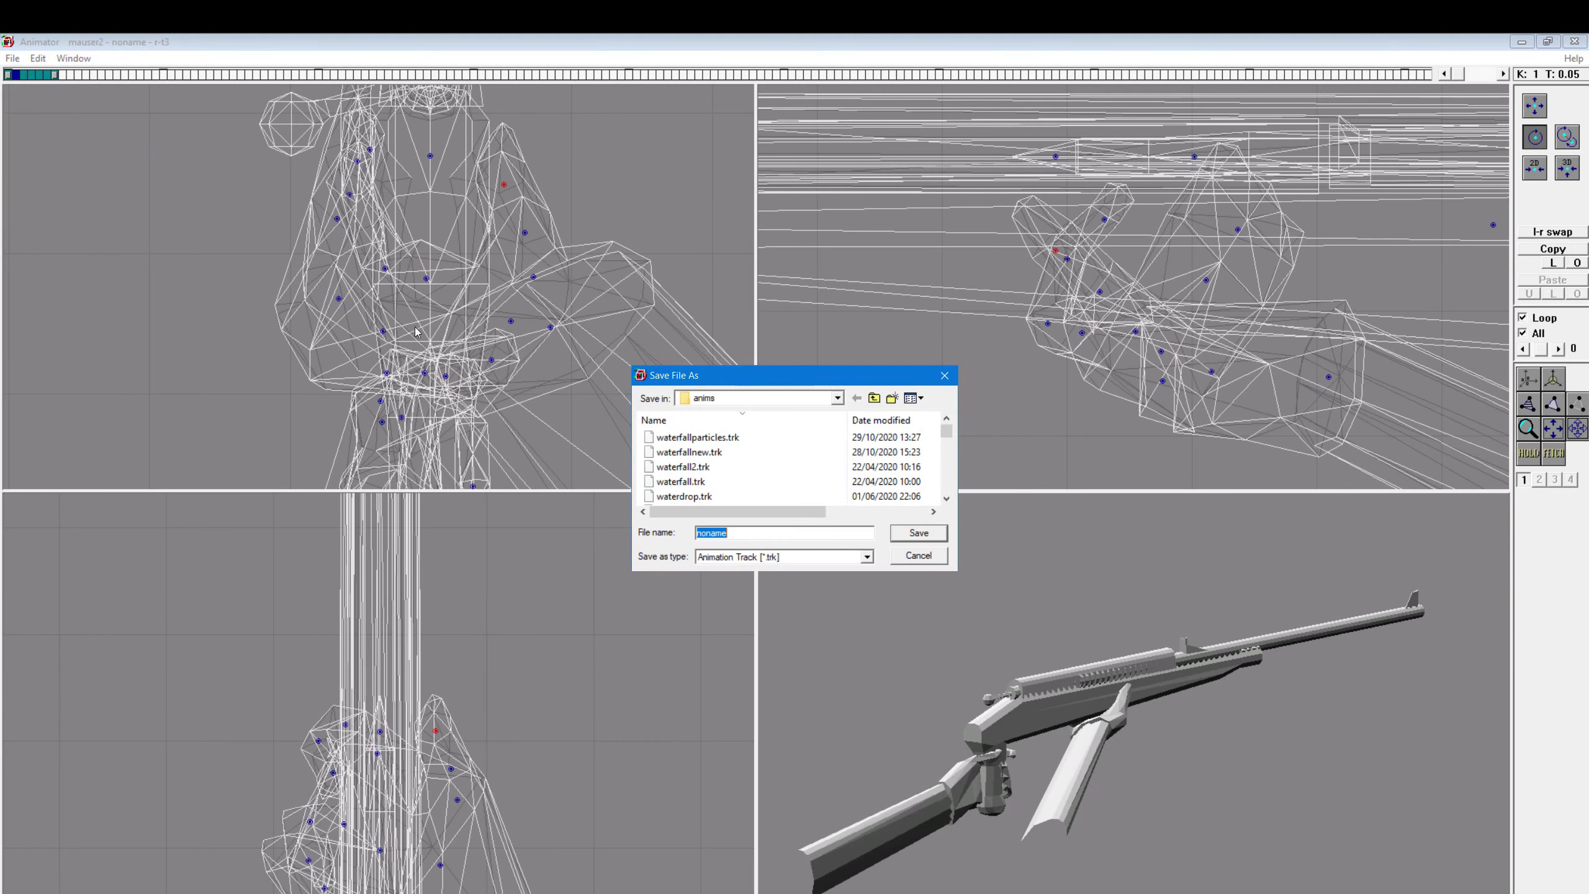
type("mauy")
left_click(917, 534)
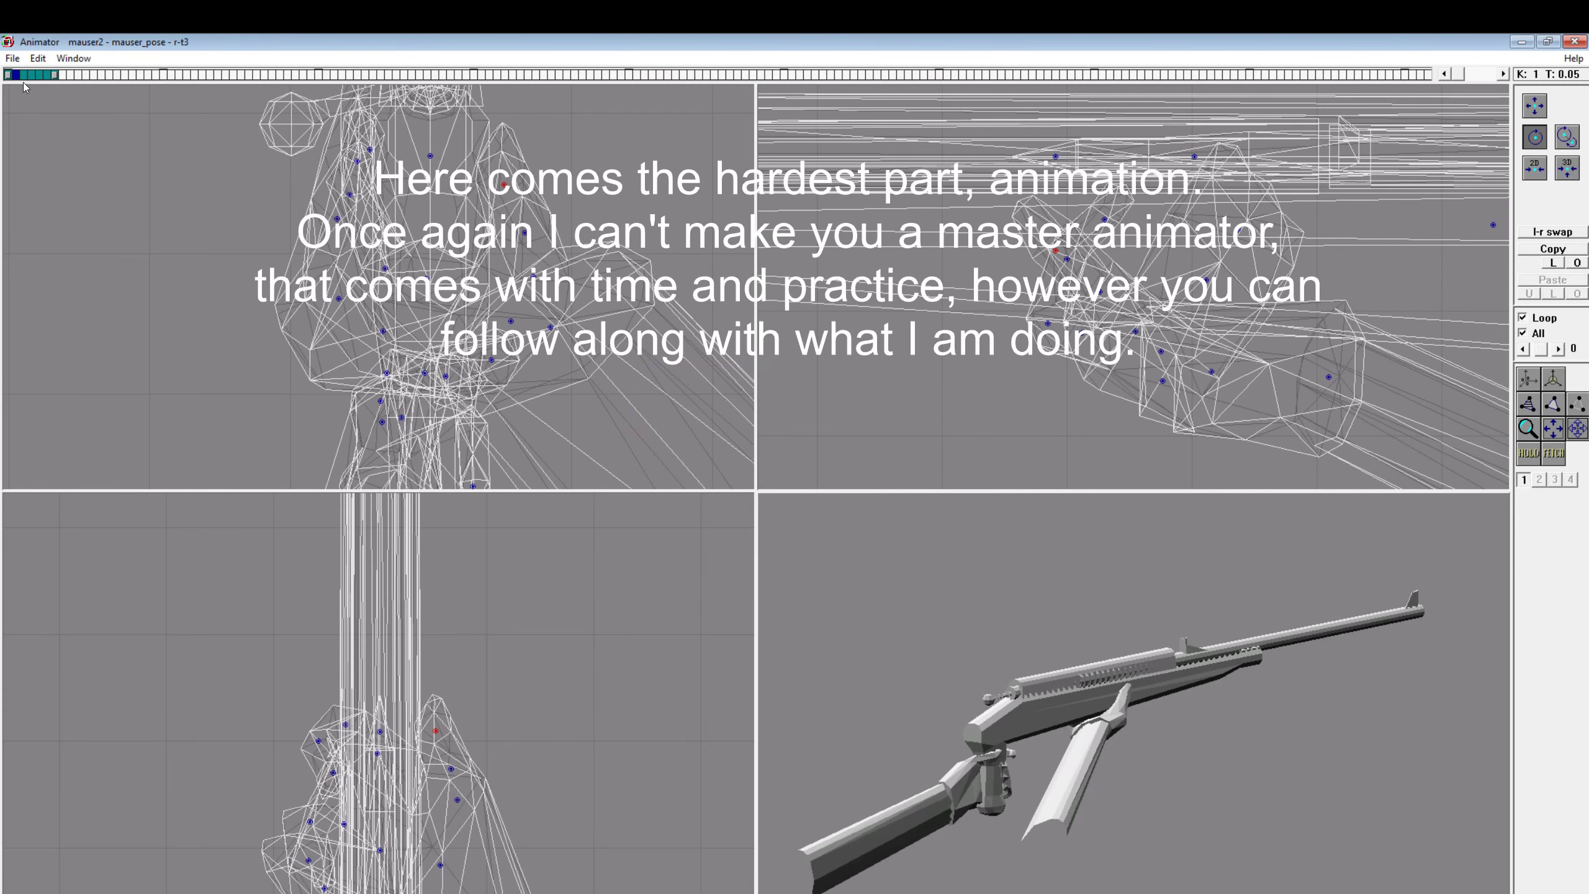
Step: Delete the world key at frame 6 and extend the track with a new end key at frame 11
key("Delete")
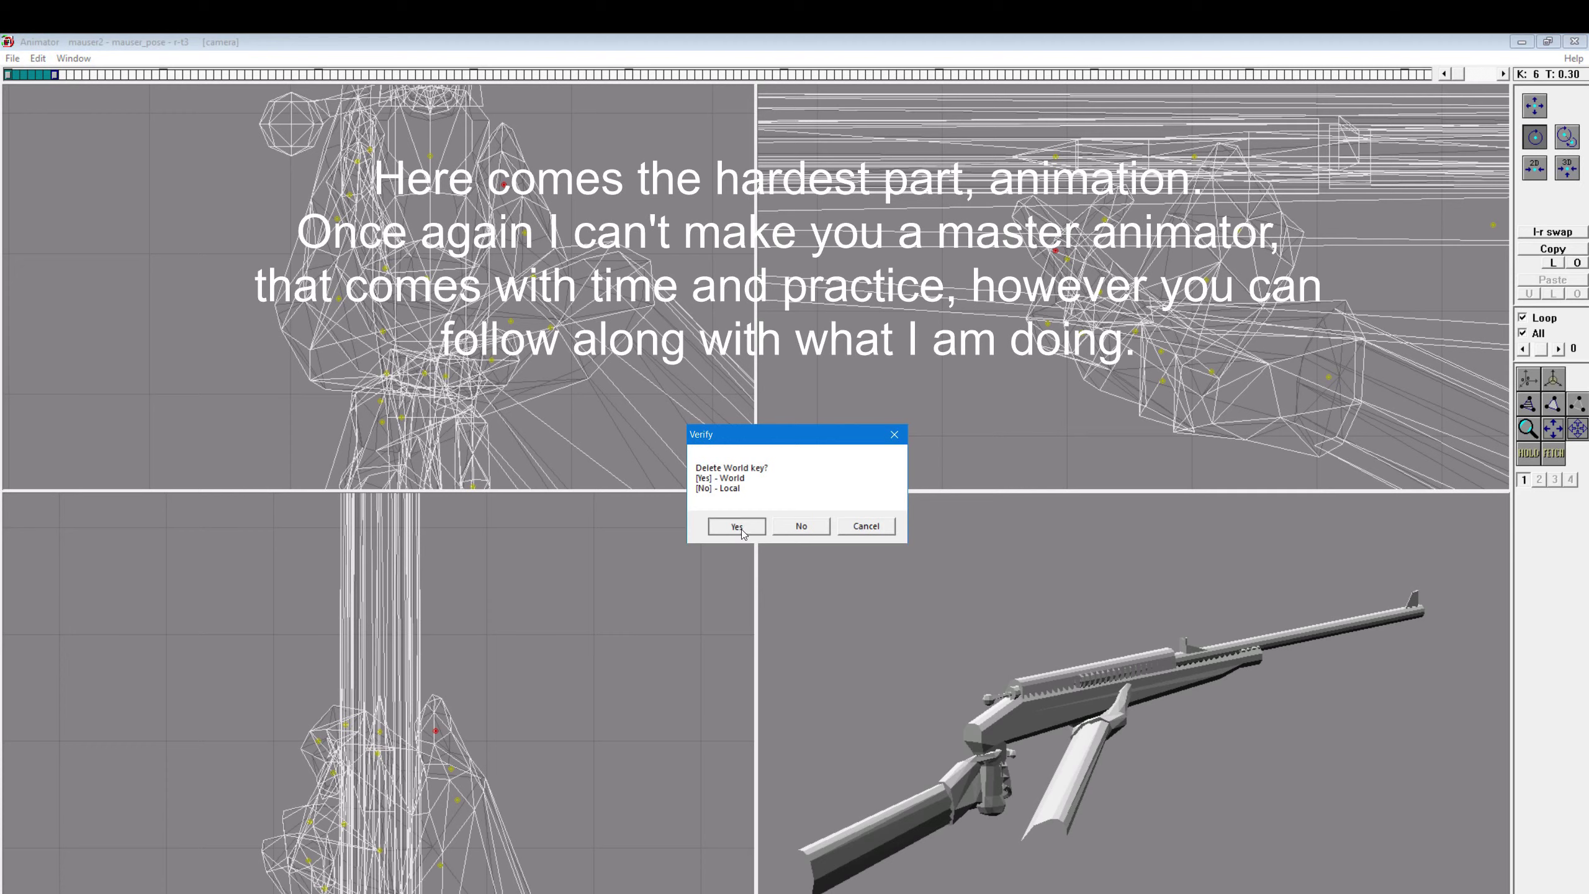
key("Return")
left_click(125, 75)
key("Return")
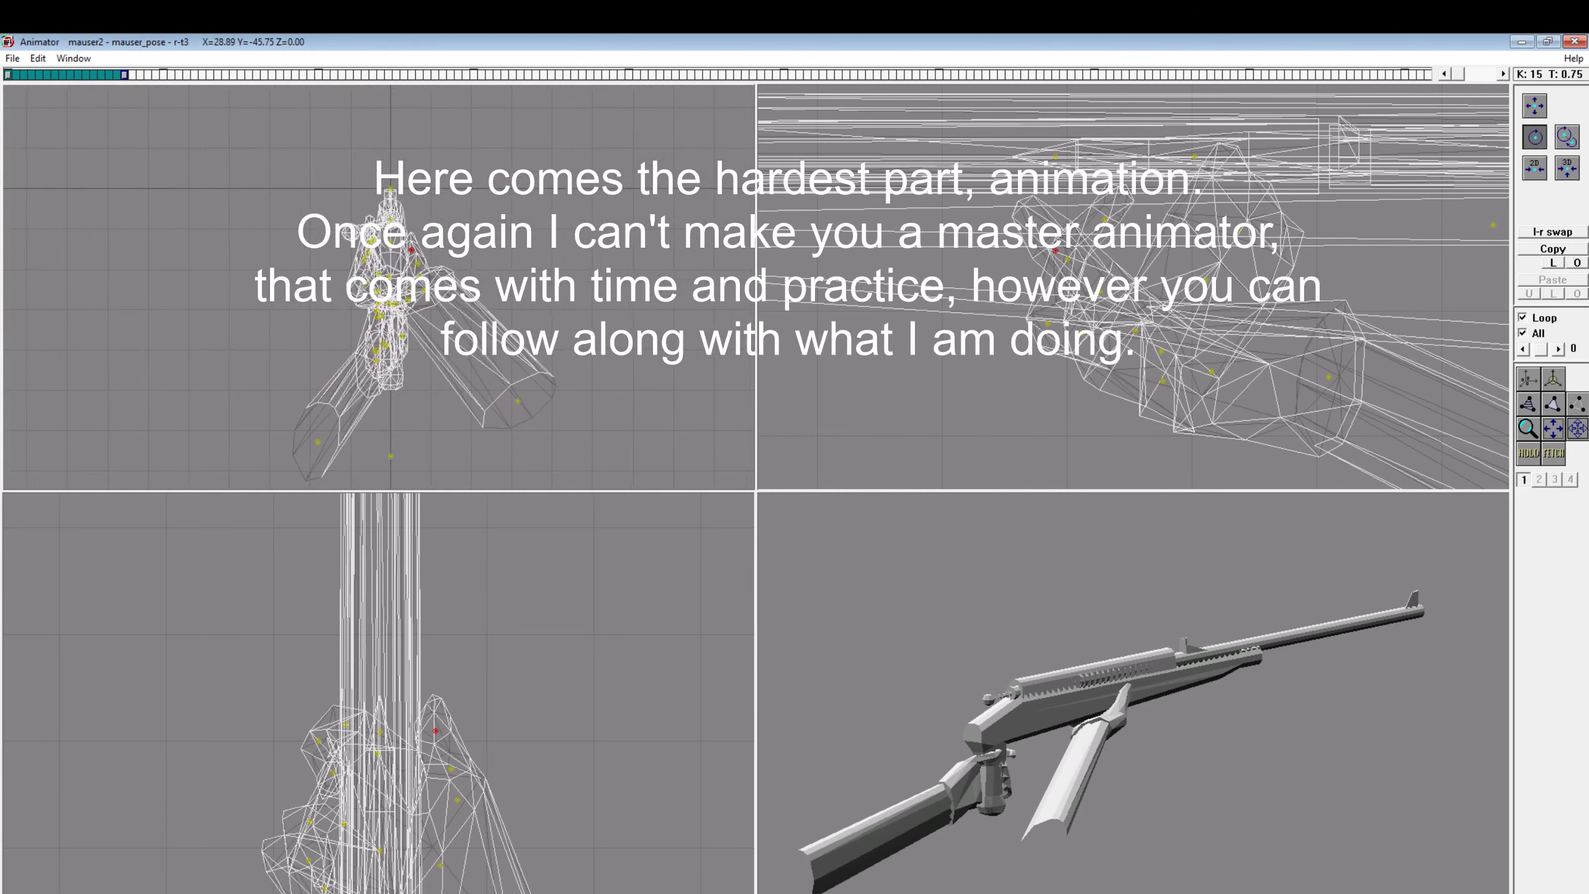
left_click(93, 75)
key("Return")
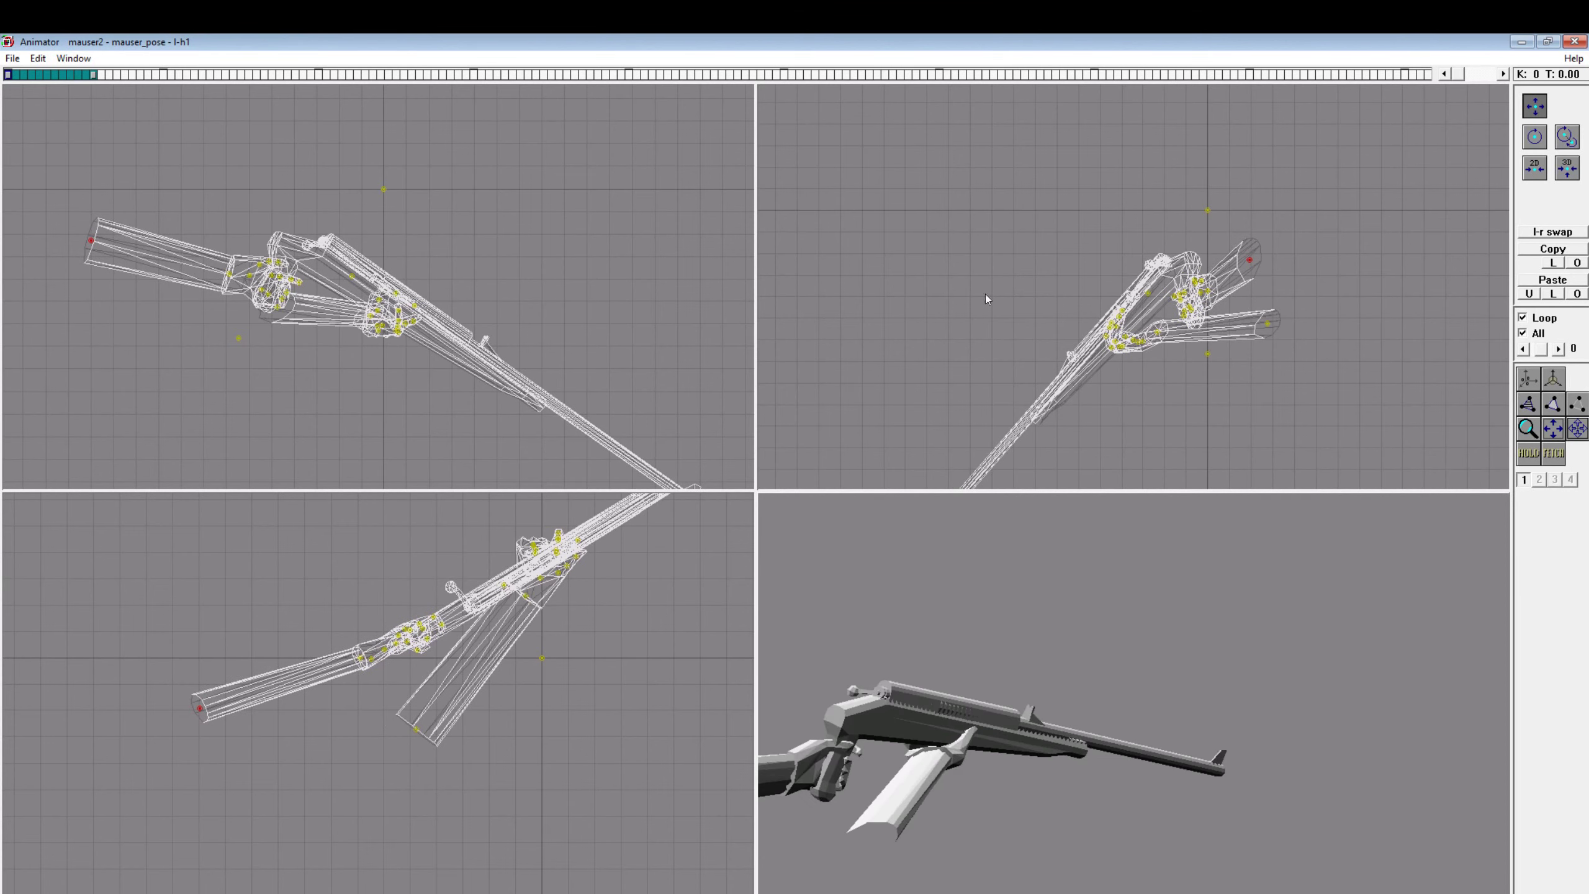
Step: At frame 0, rotate and reposition the right forearm and hand (r-h1, r-h2) so they support the lowered rifle's fore-end
key("r")
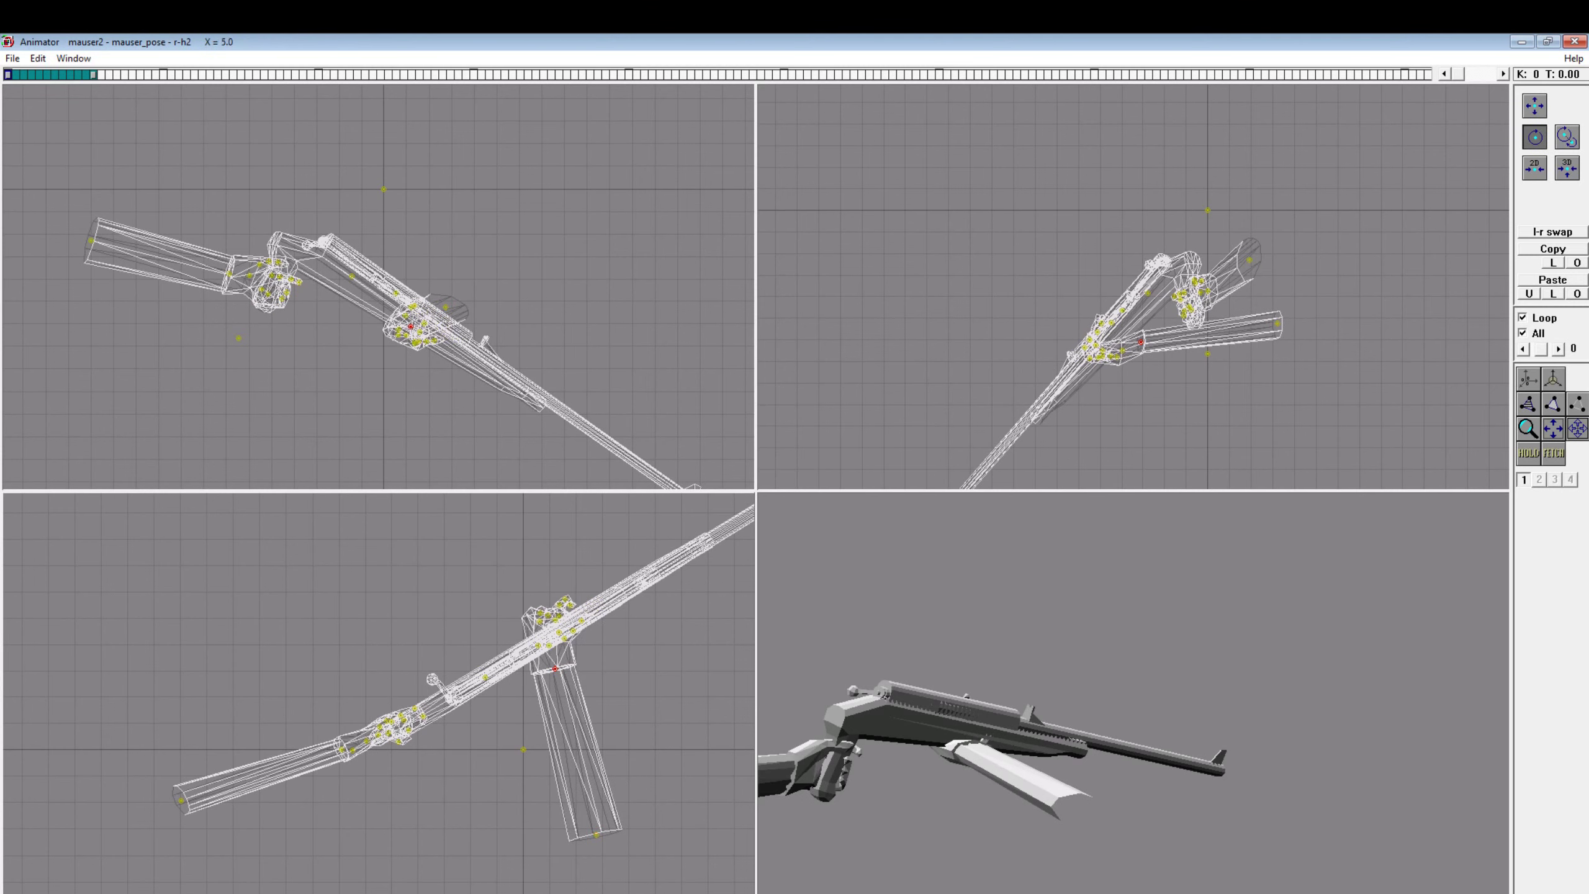
left_click_drag(632, 803, 610, 838)
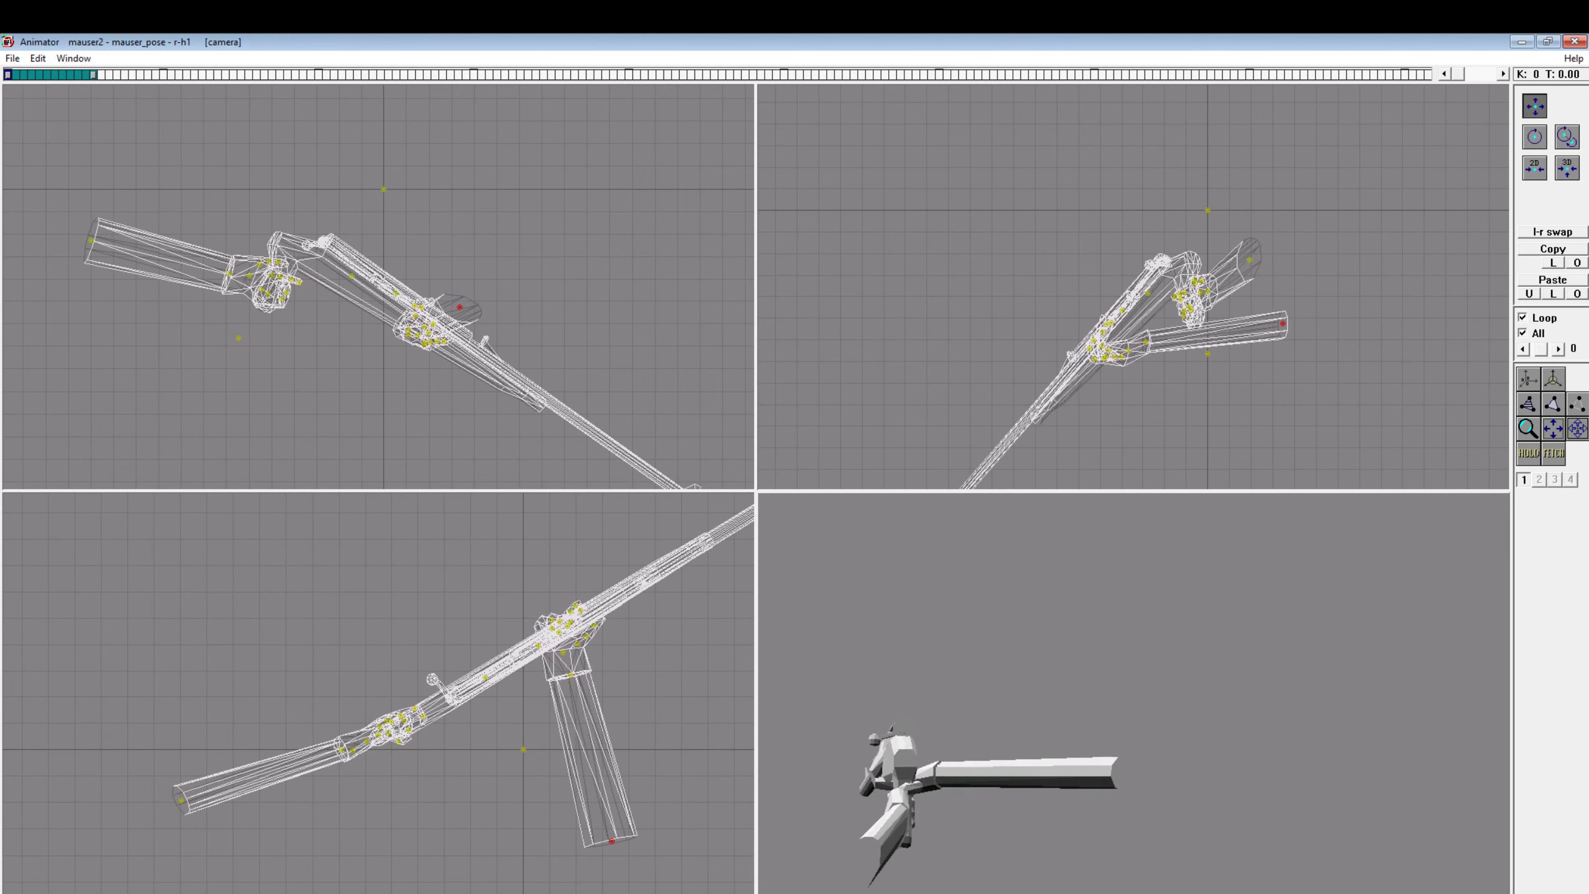
key("Tab")
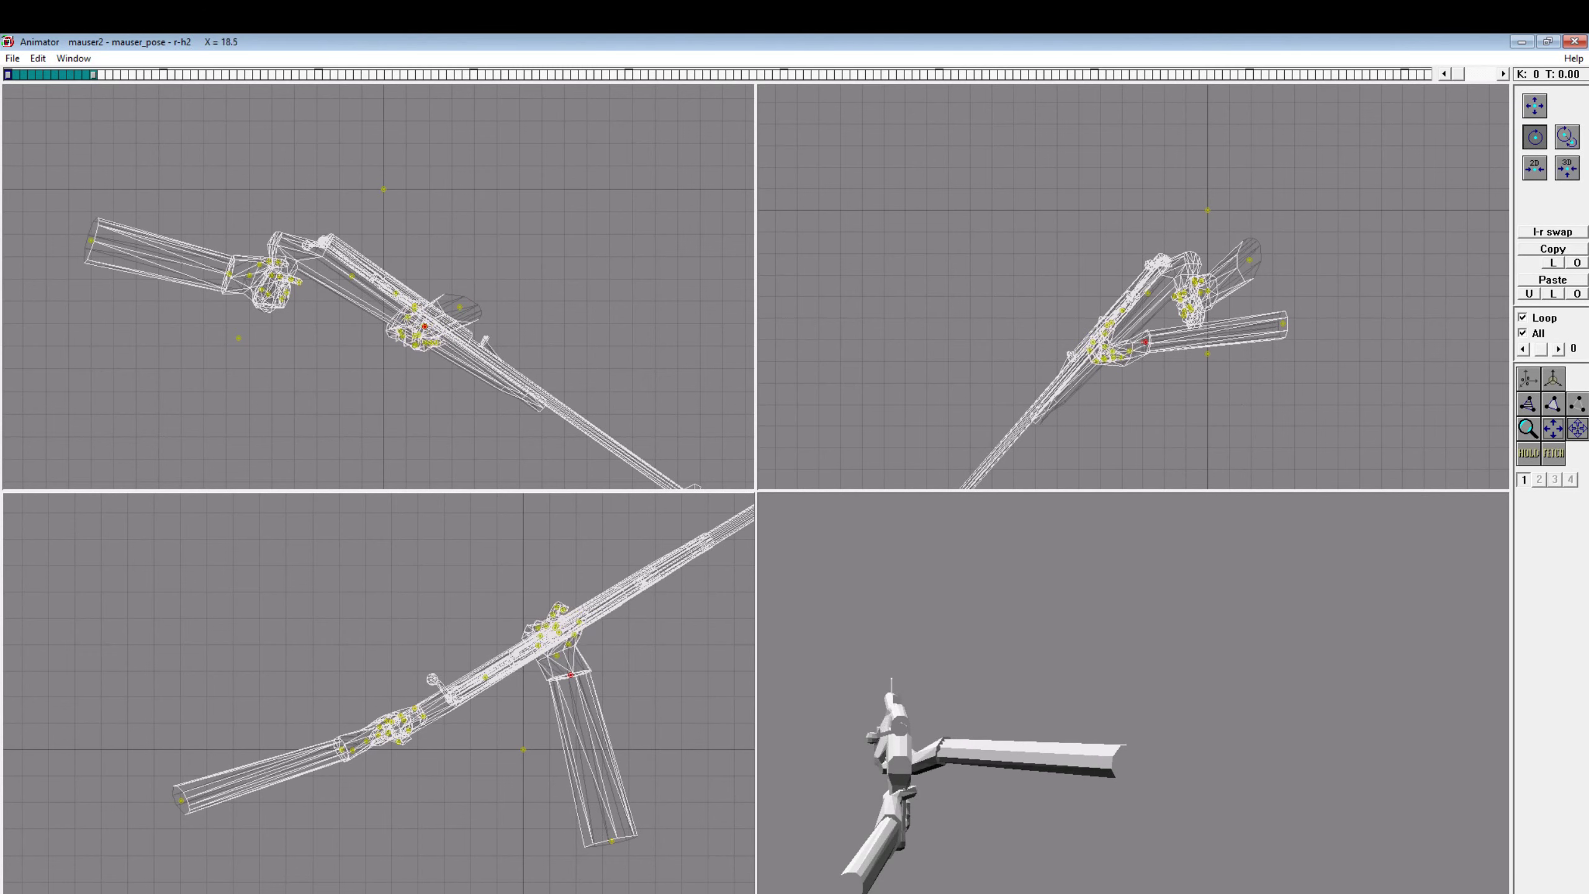
left_click_drag(1564, 101, 1564, 102)
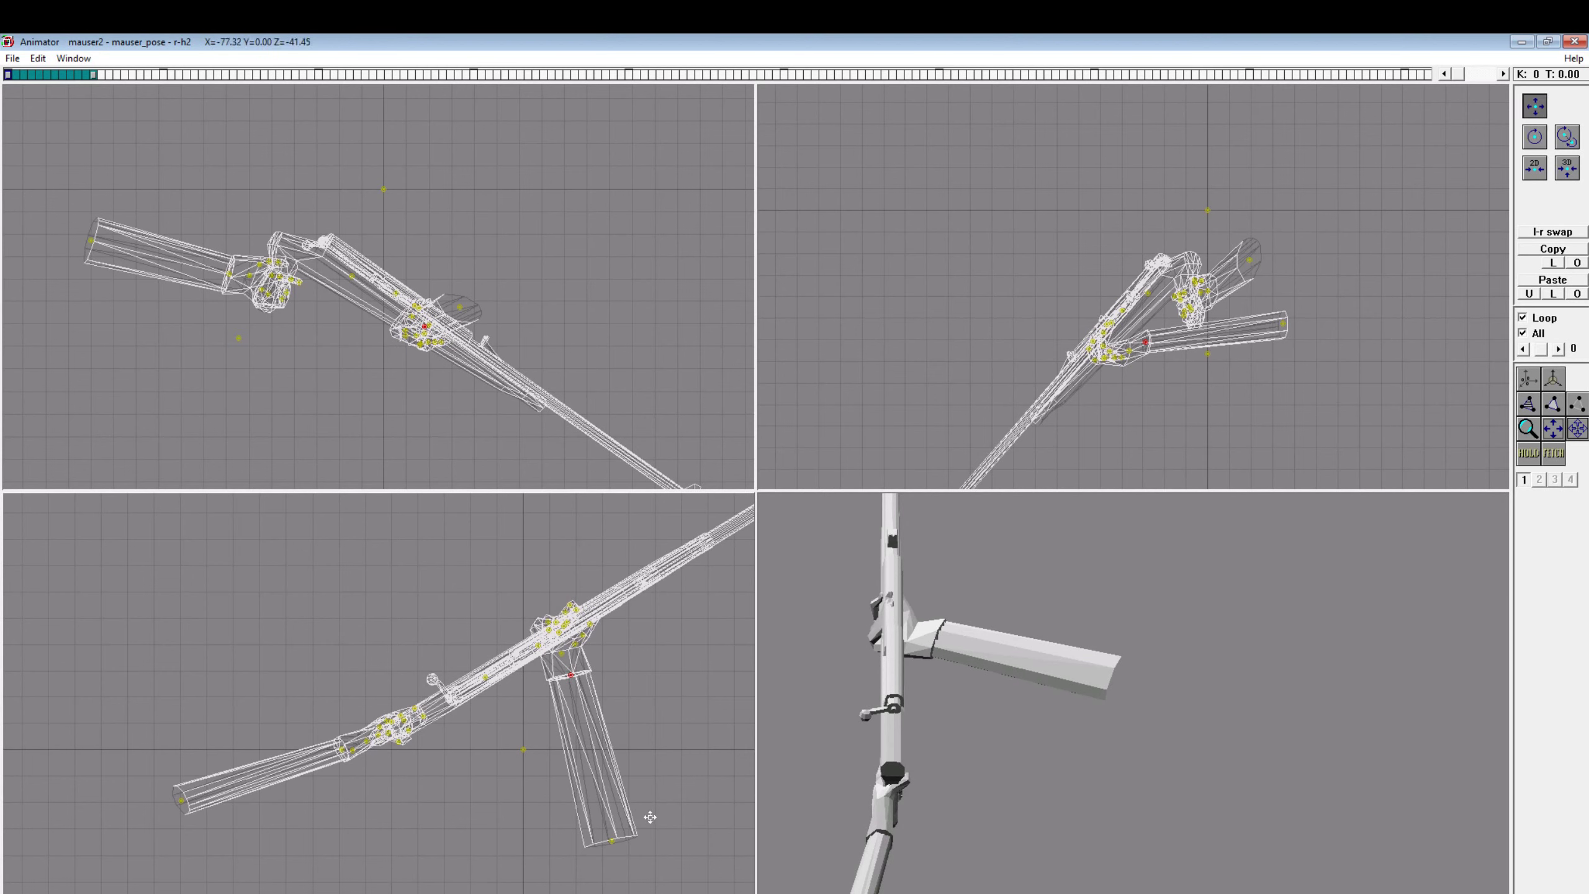
left_click_drag(611, 840, 608, 840)
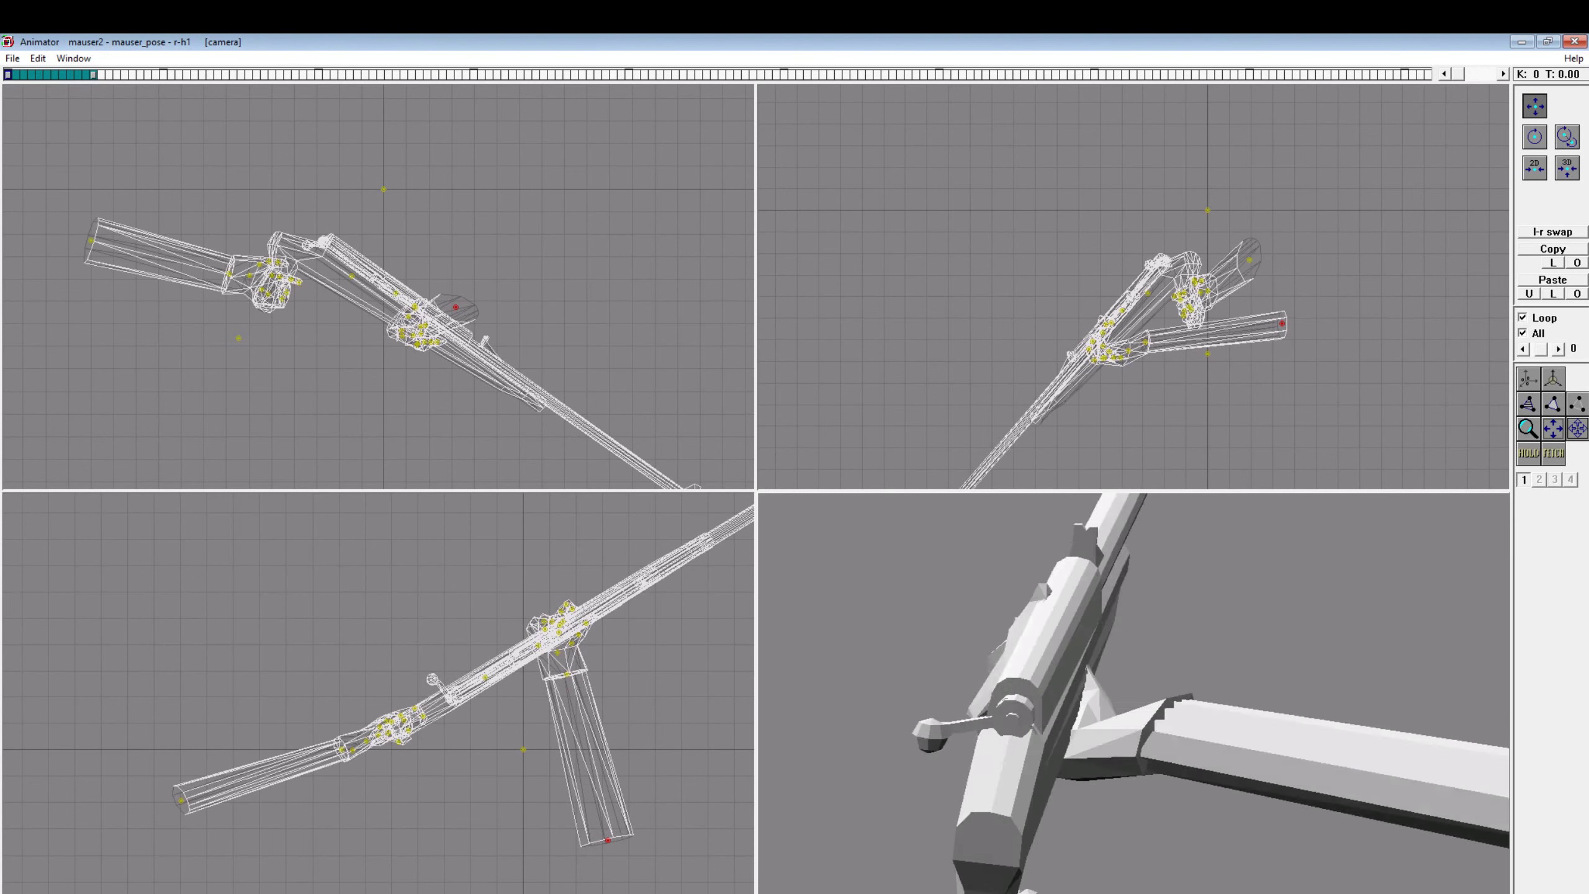
Step: Adjust the right finger r-f3 and thumb r-t1 to fit the hand around the lowered rifle's fore-end
left_click(1535, 137)
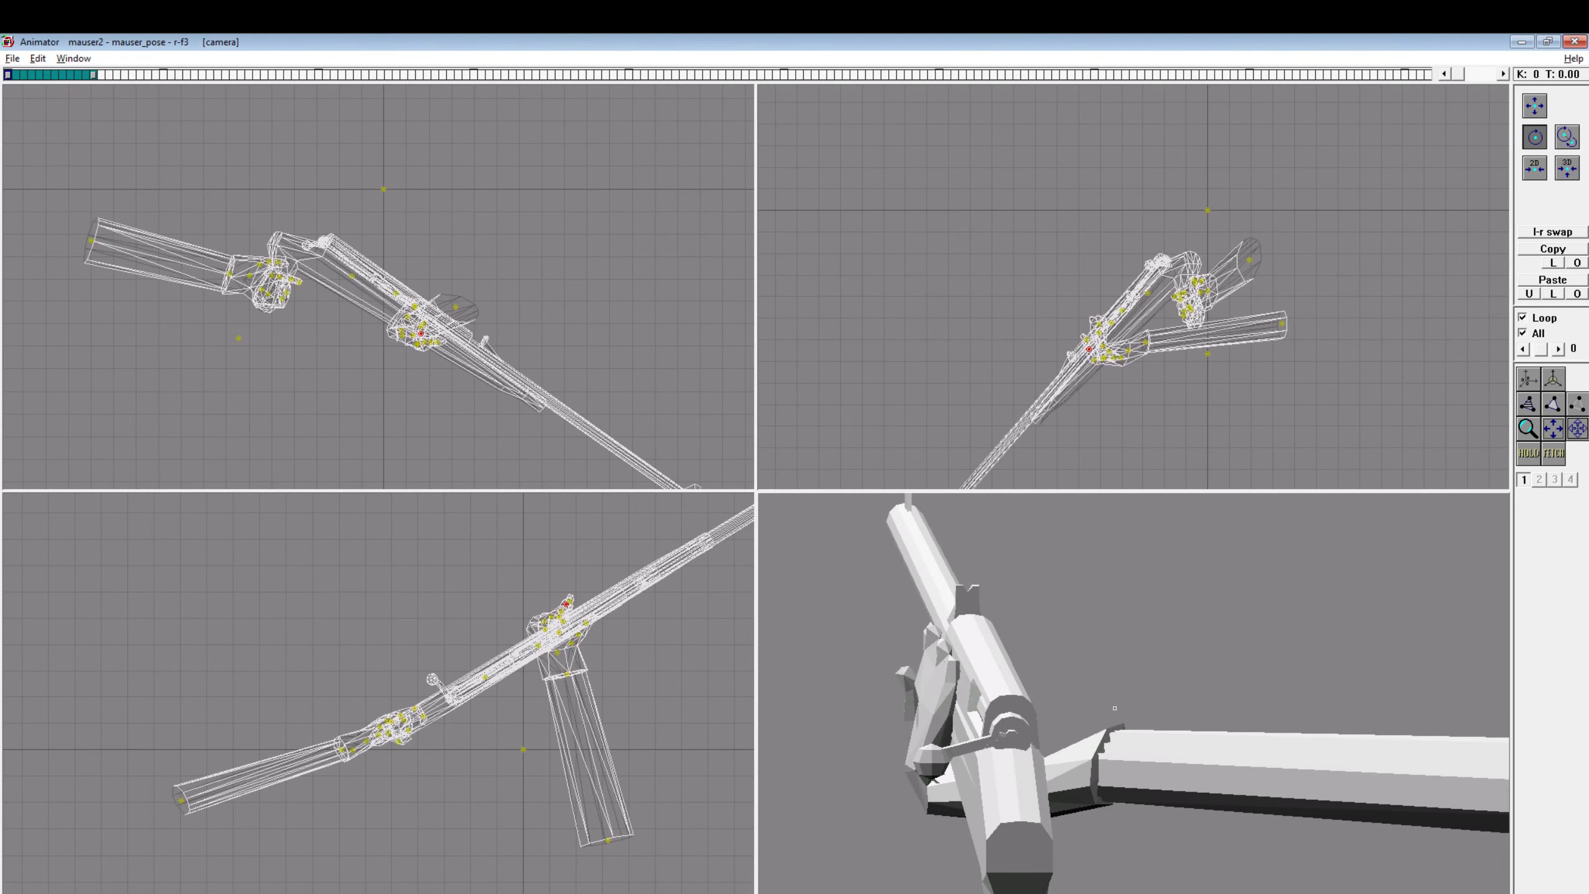
scroll(580, 606, "up", 3)
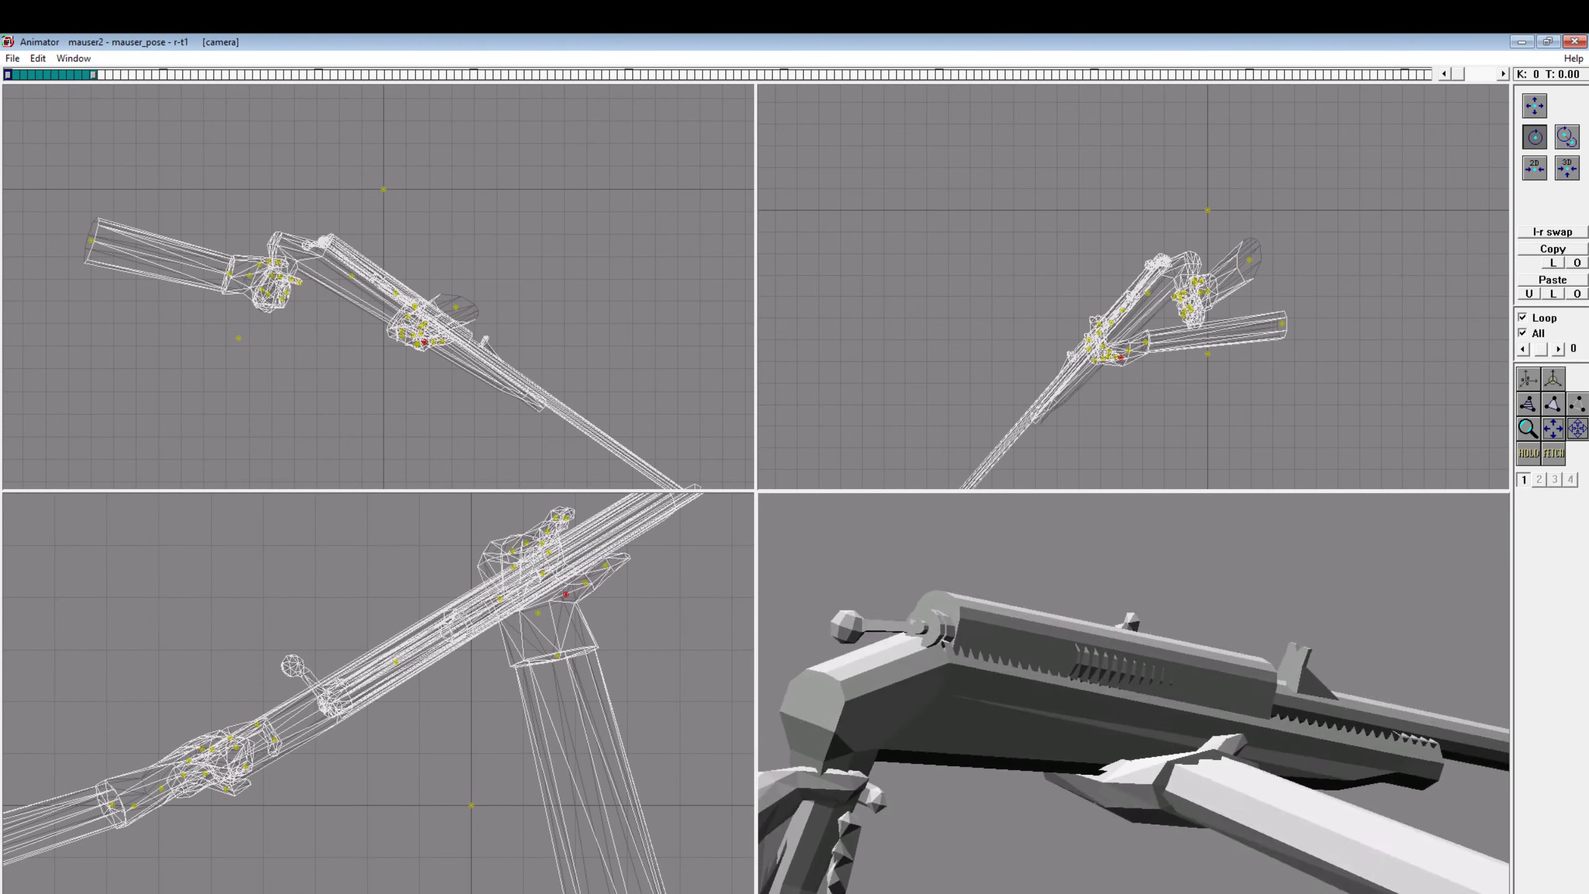
key("m")
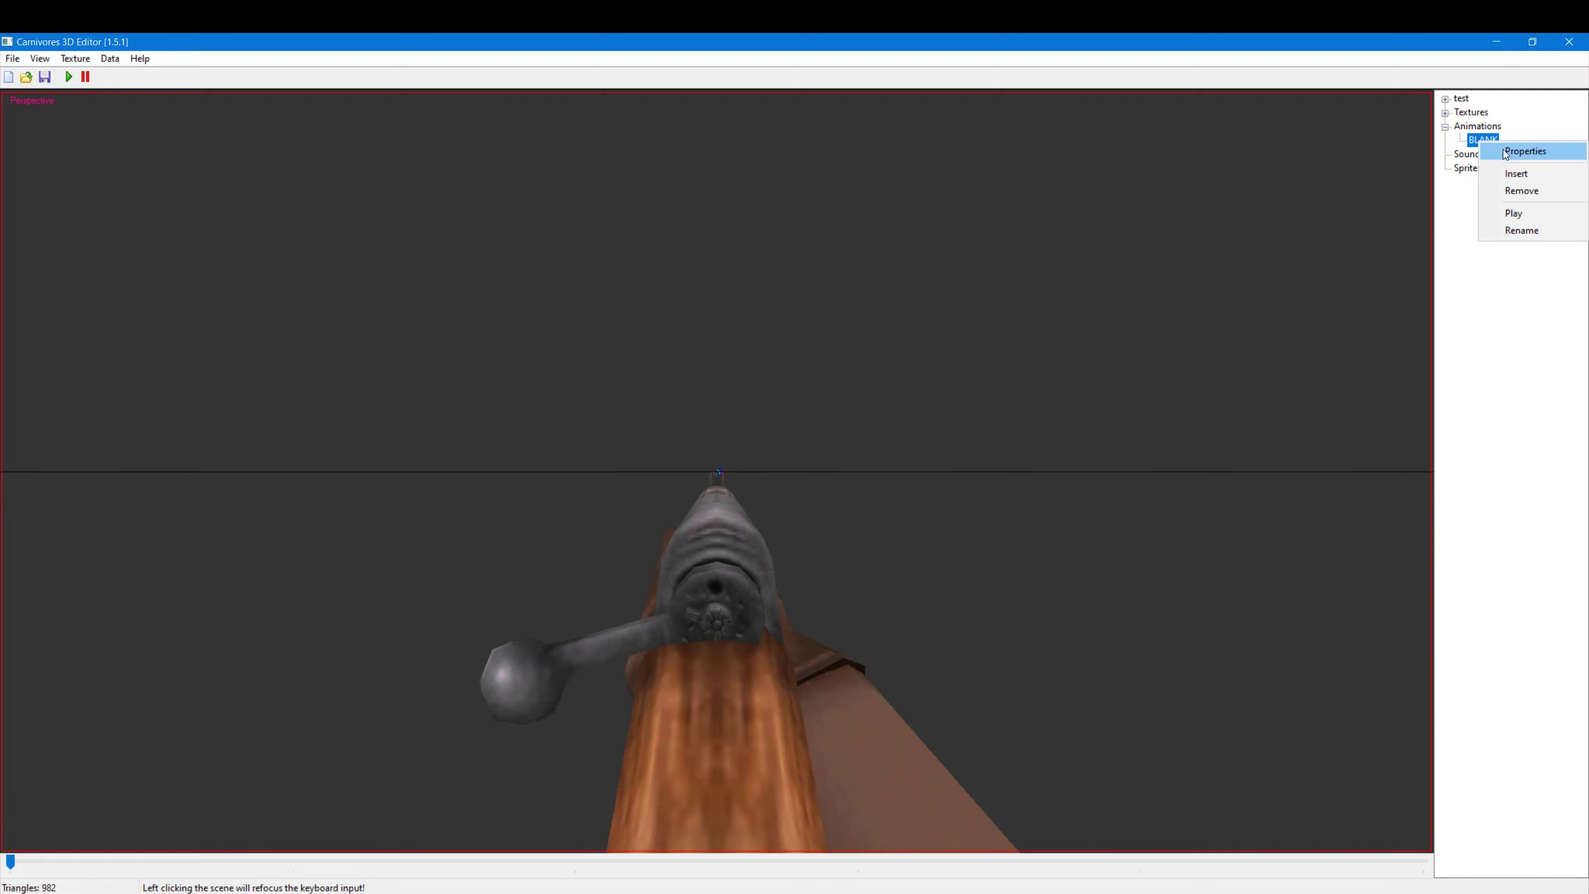
Step: In Carnivores 3D Editor, load the exported .vtl into the blank animation slot as test, apply it and play it back
left_click(1525, 151)
left_click(70, 302)
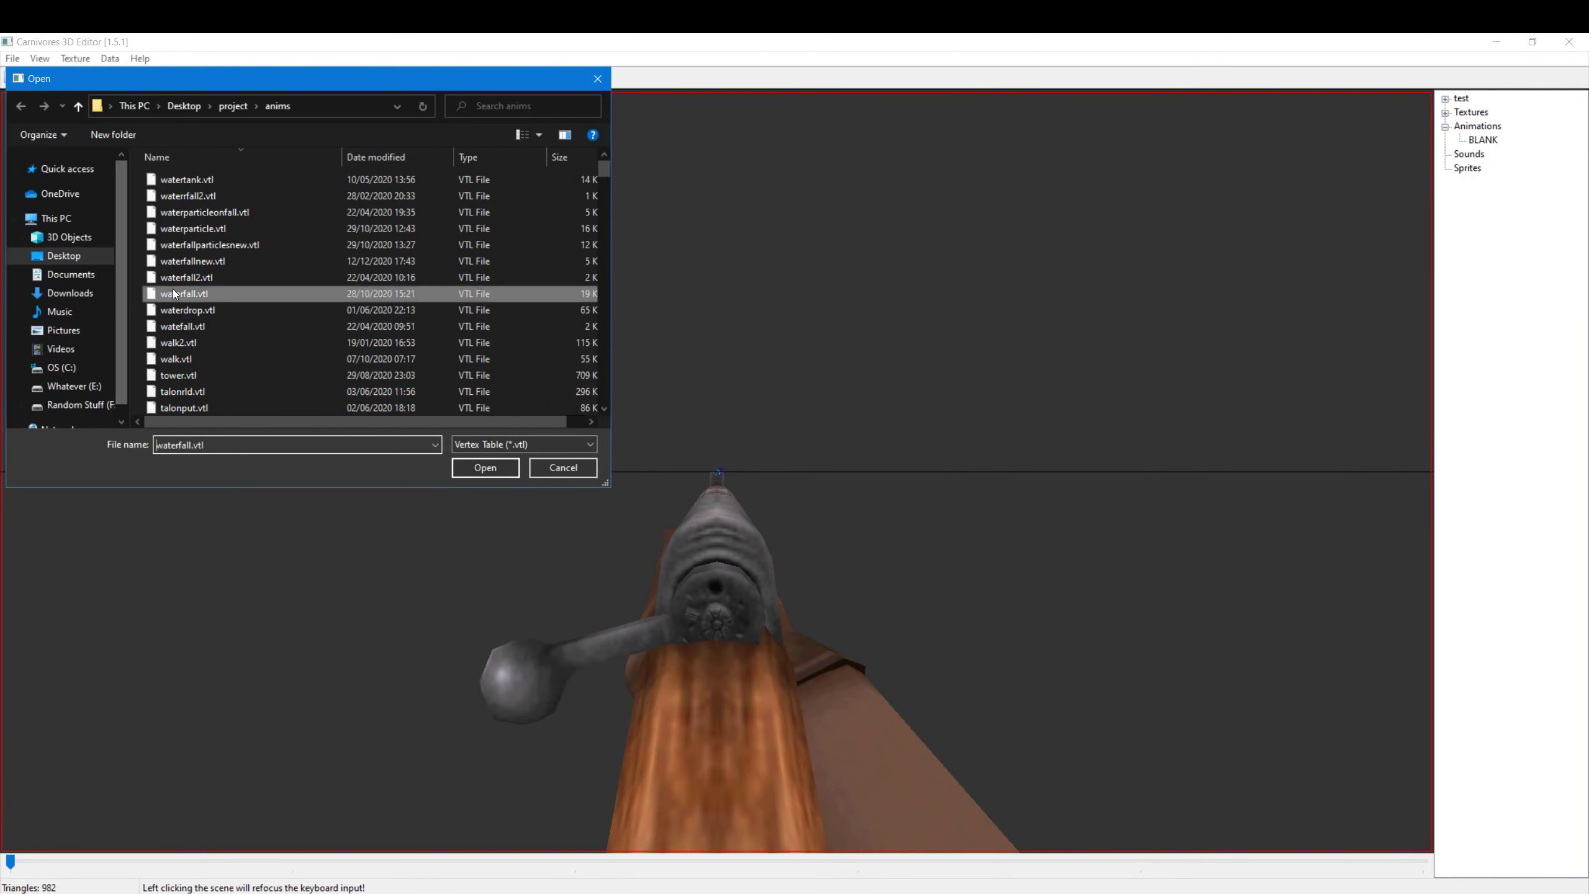
scroll(313, 282, "up", 3)
left_click(207, 289)
left_click(479, 466)
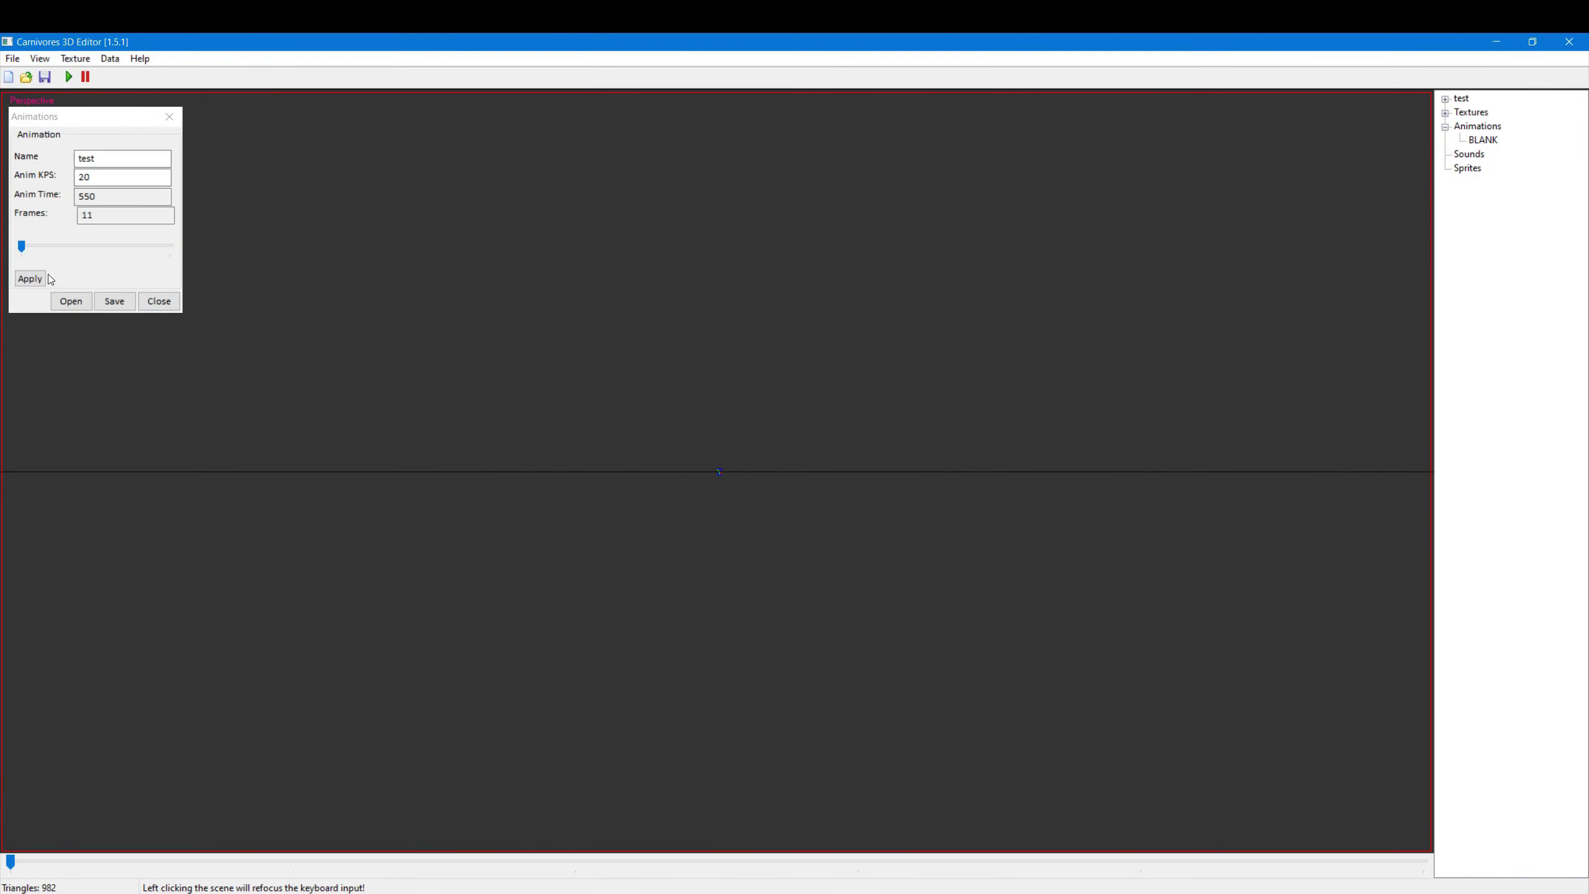
left_click(29, 279)
left_click(160, 303)
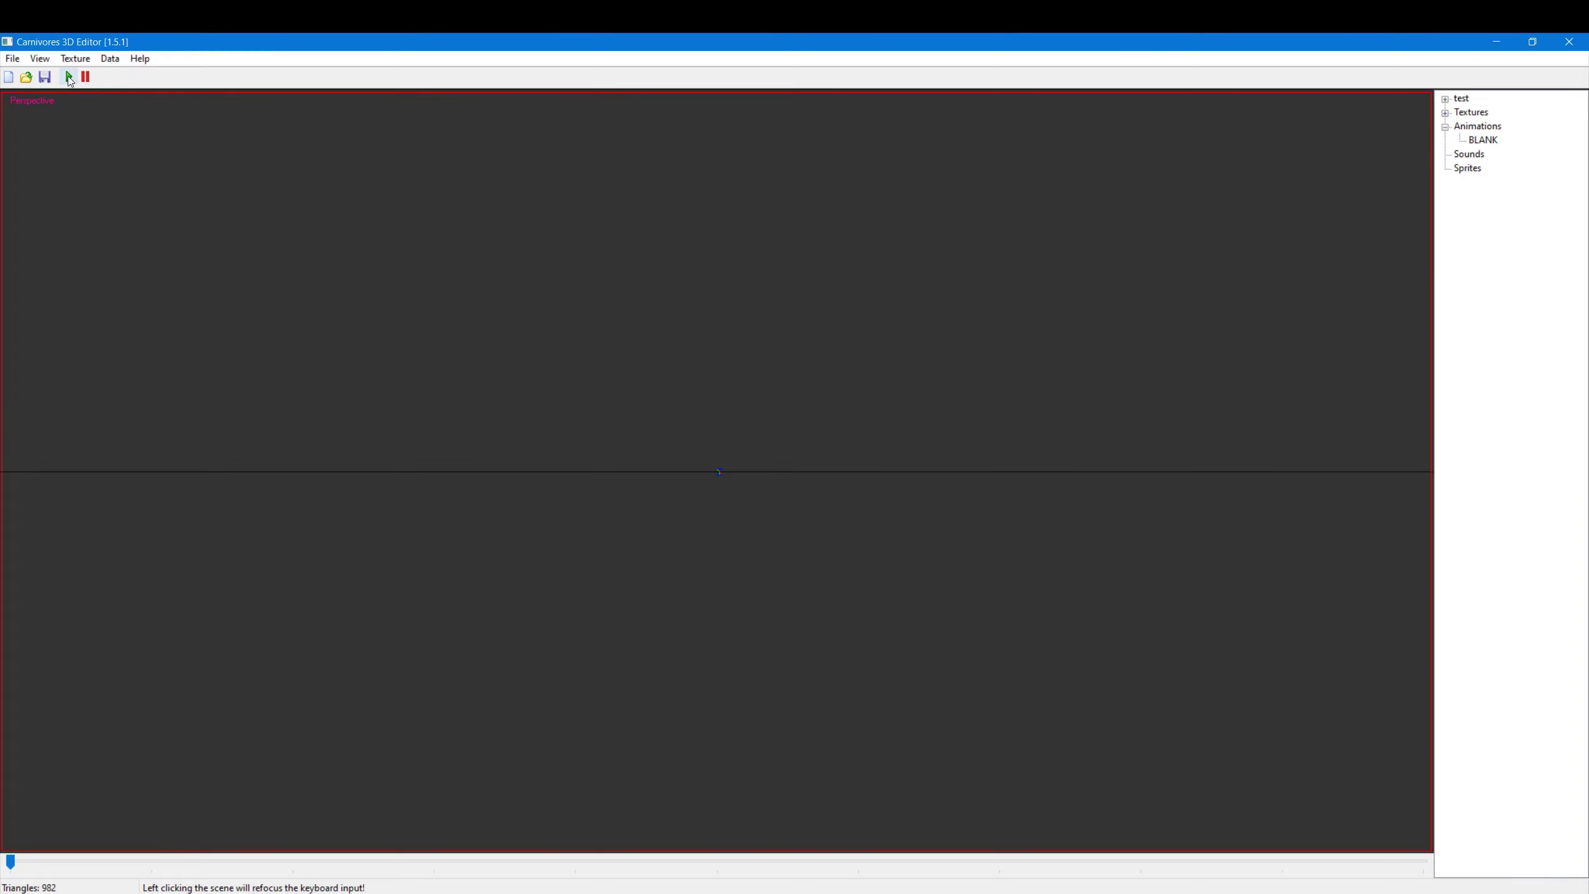
left_click(69, 77)
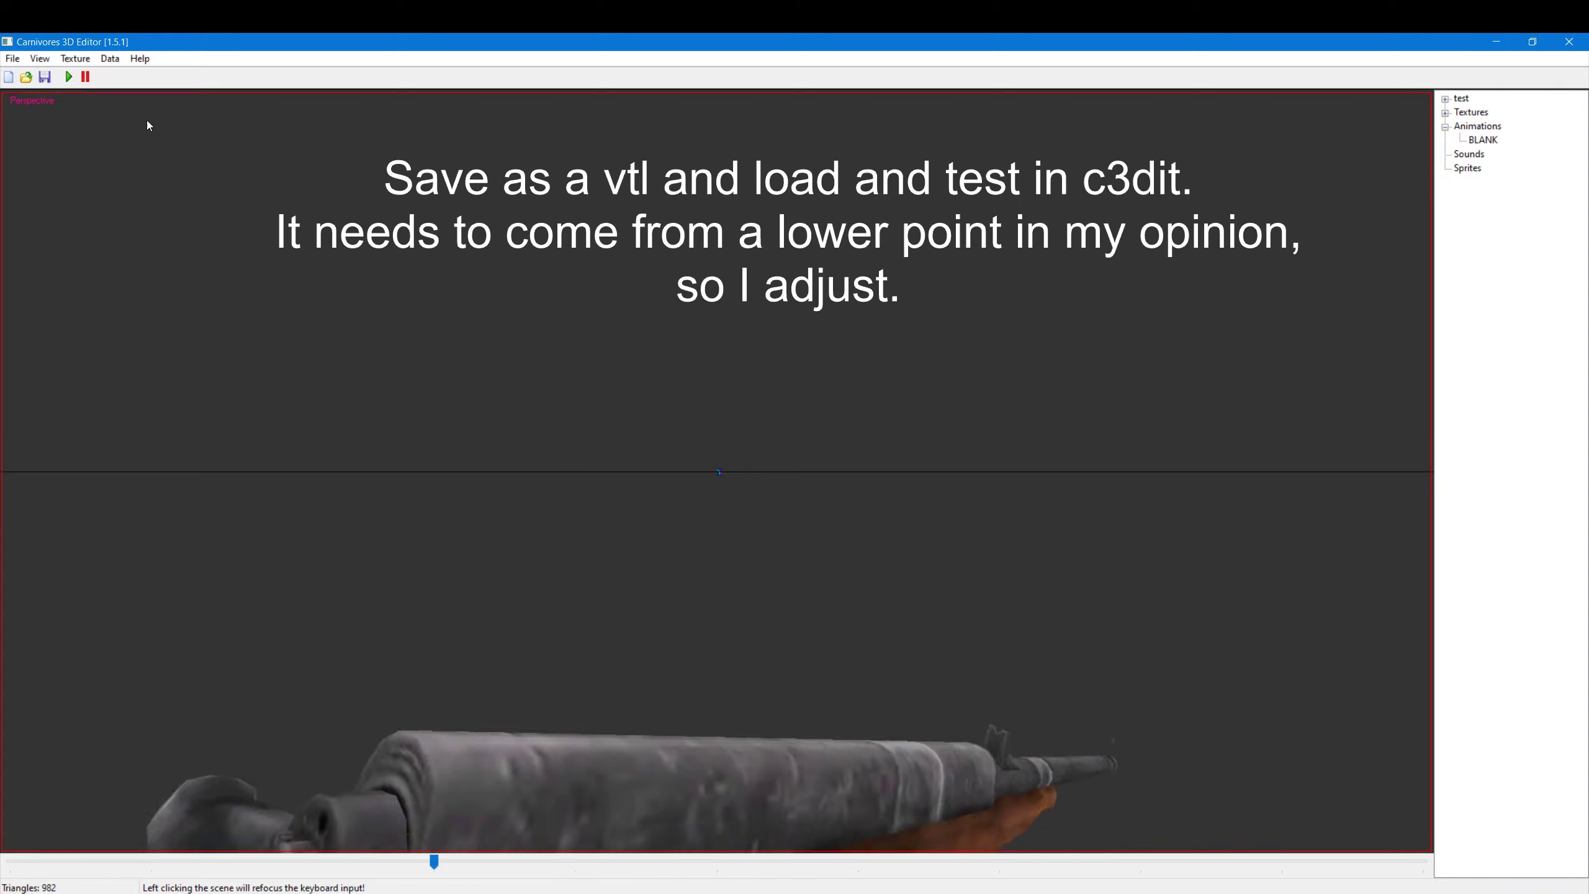
left_click(86, 78)
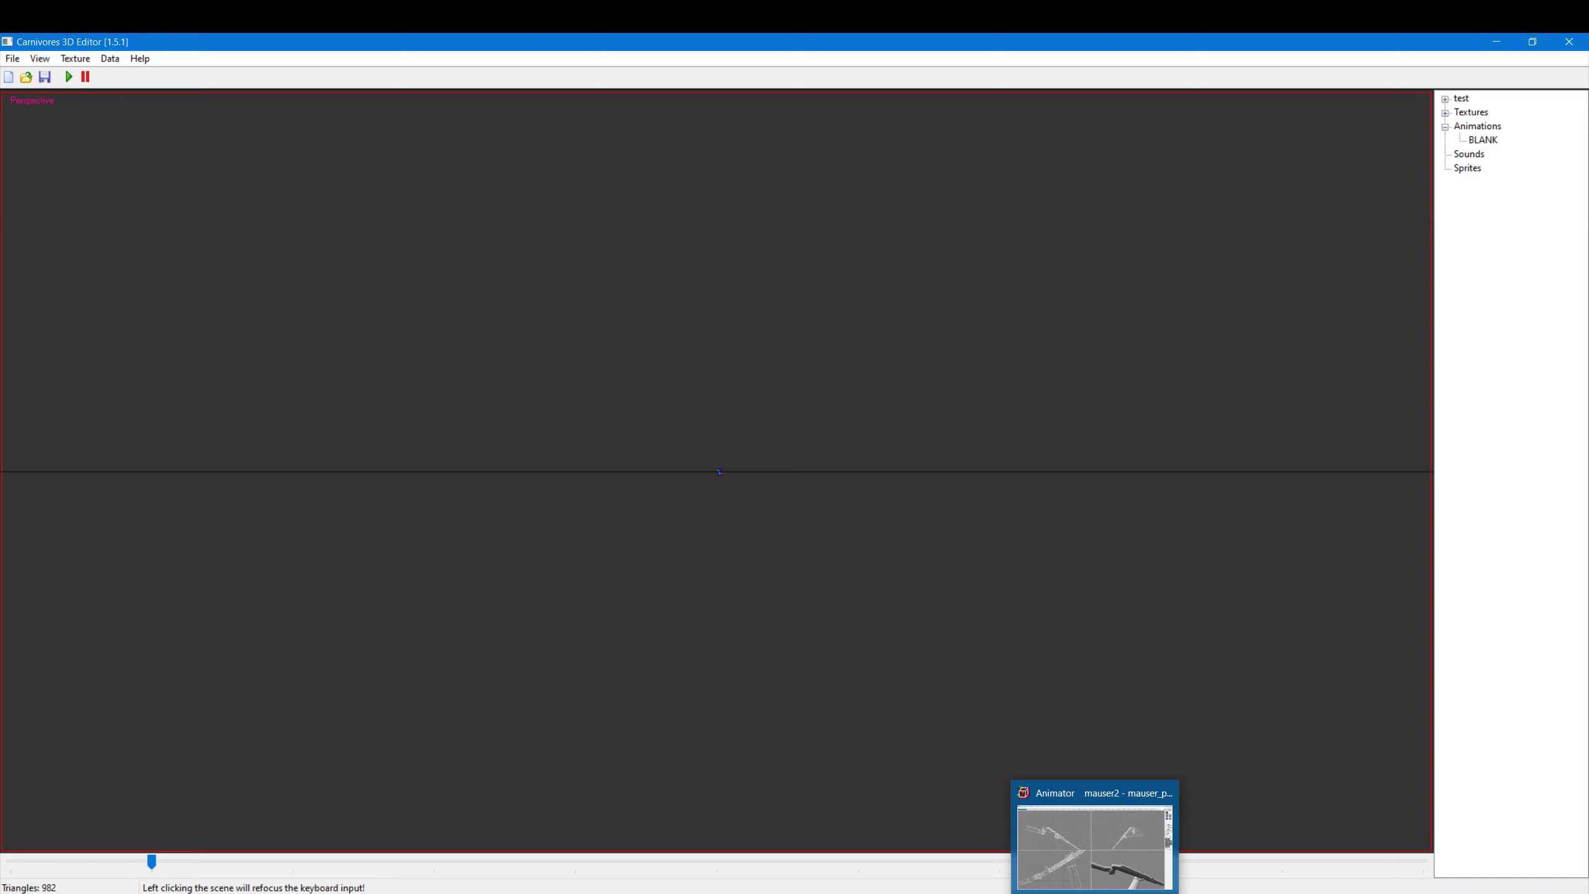
Step: Switch to Animator and extend the track with a long extra section that starts from the lowered pose just after frame 21
left_click(1002, 776)
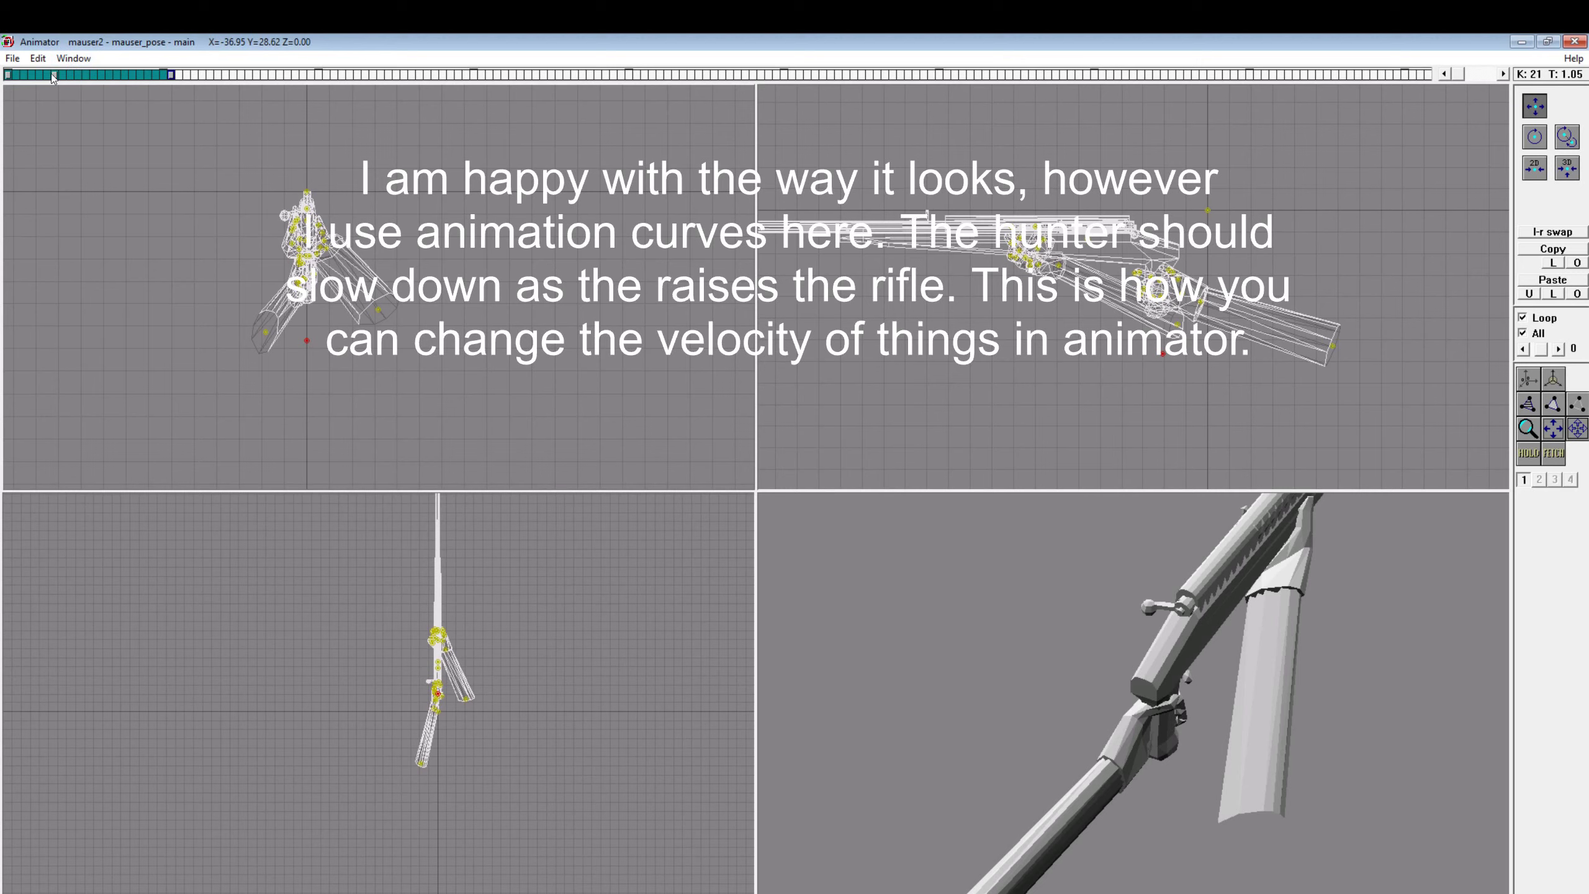
left_click(10, 75)
key("Return")
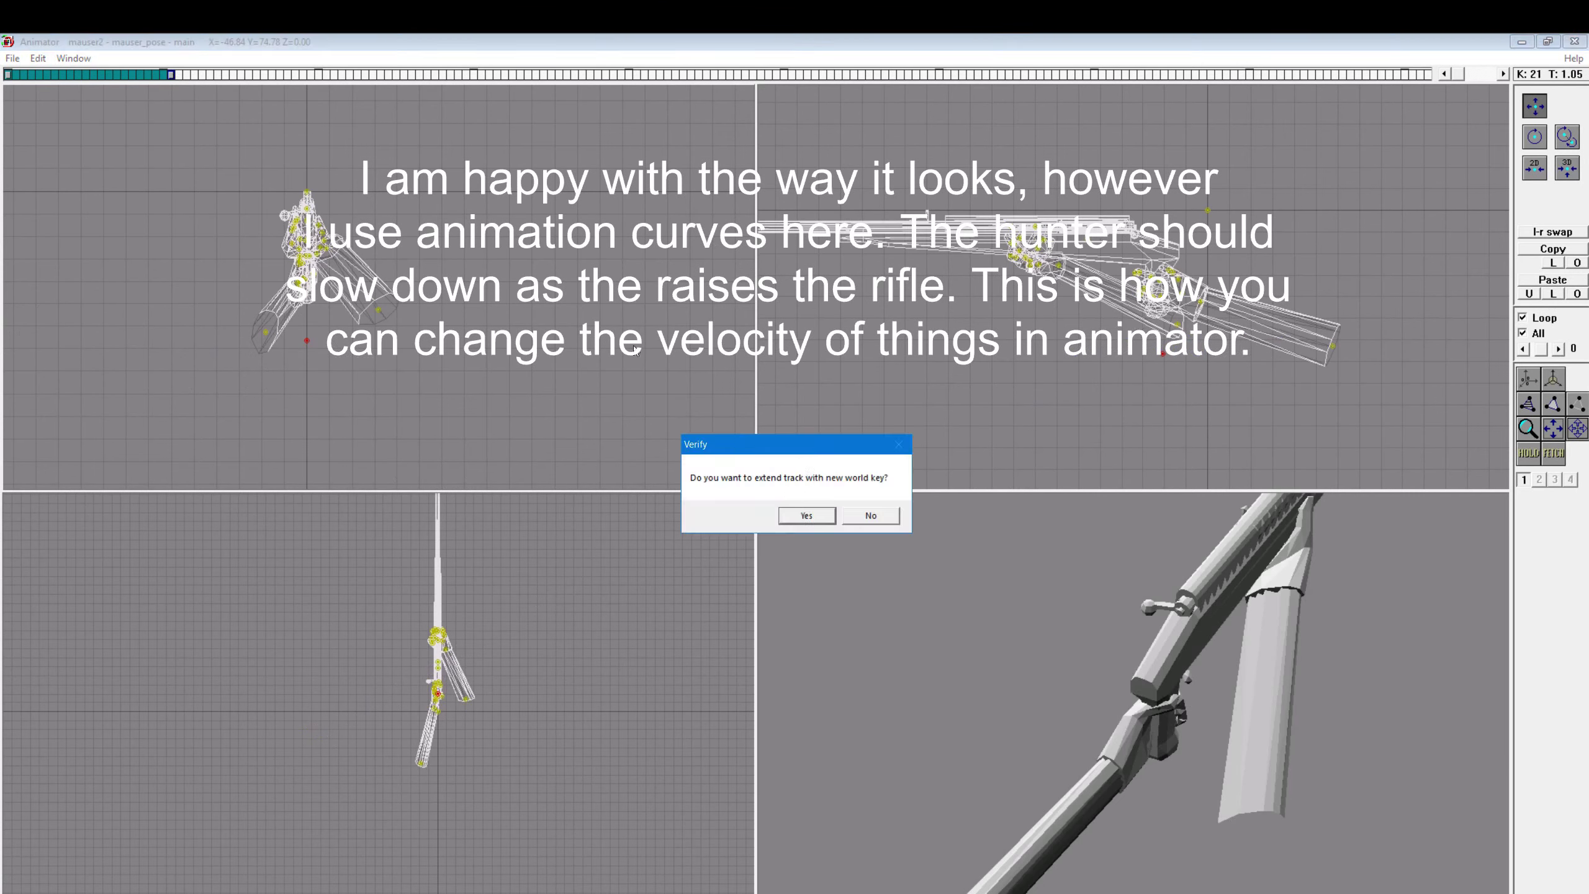
key("Return")
left_click(177, 75)
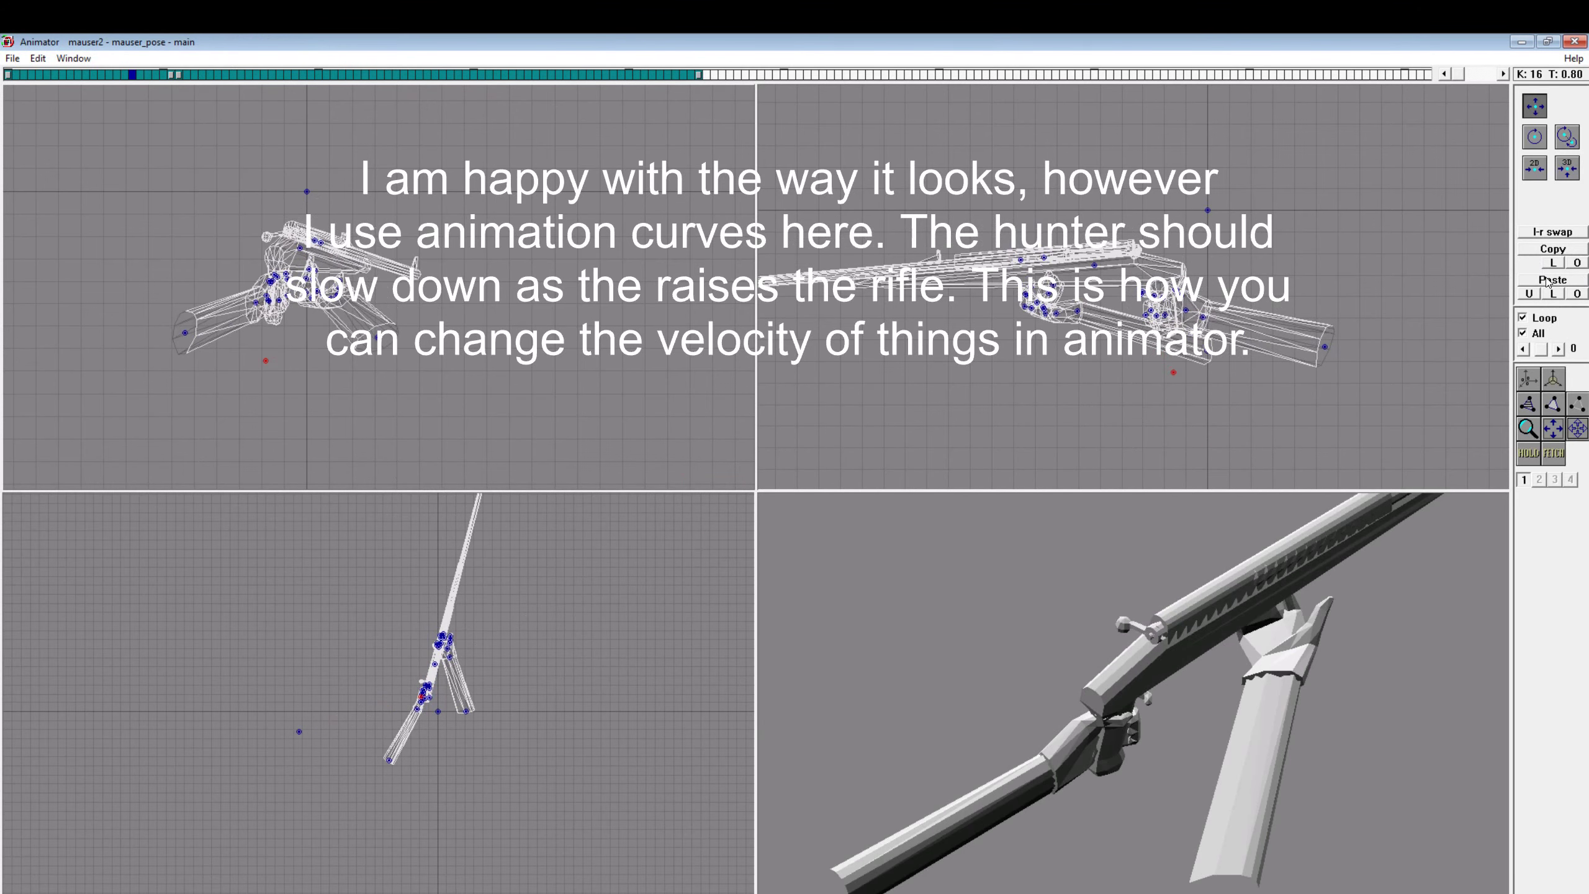
Step: Delete the keys around frame 21 and place the switch from raised to lowered pose at frames 16 and 17
left_click(178, 75)
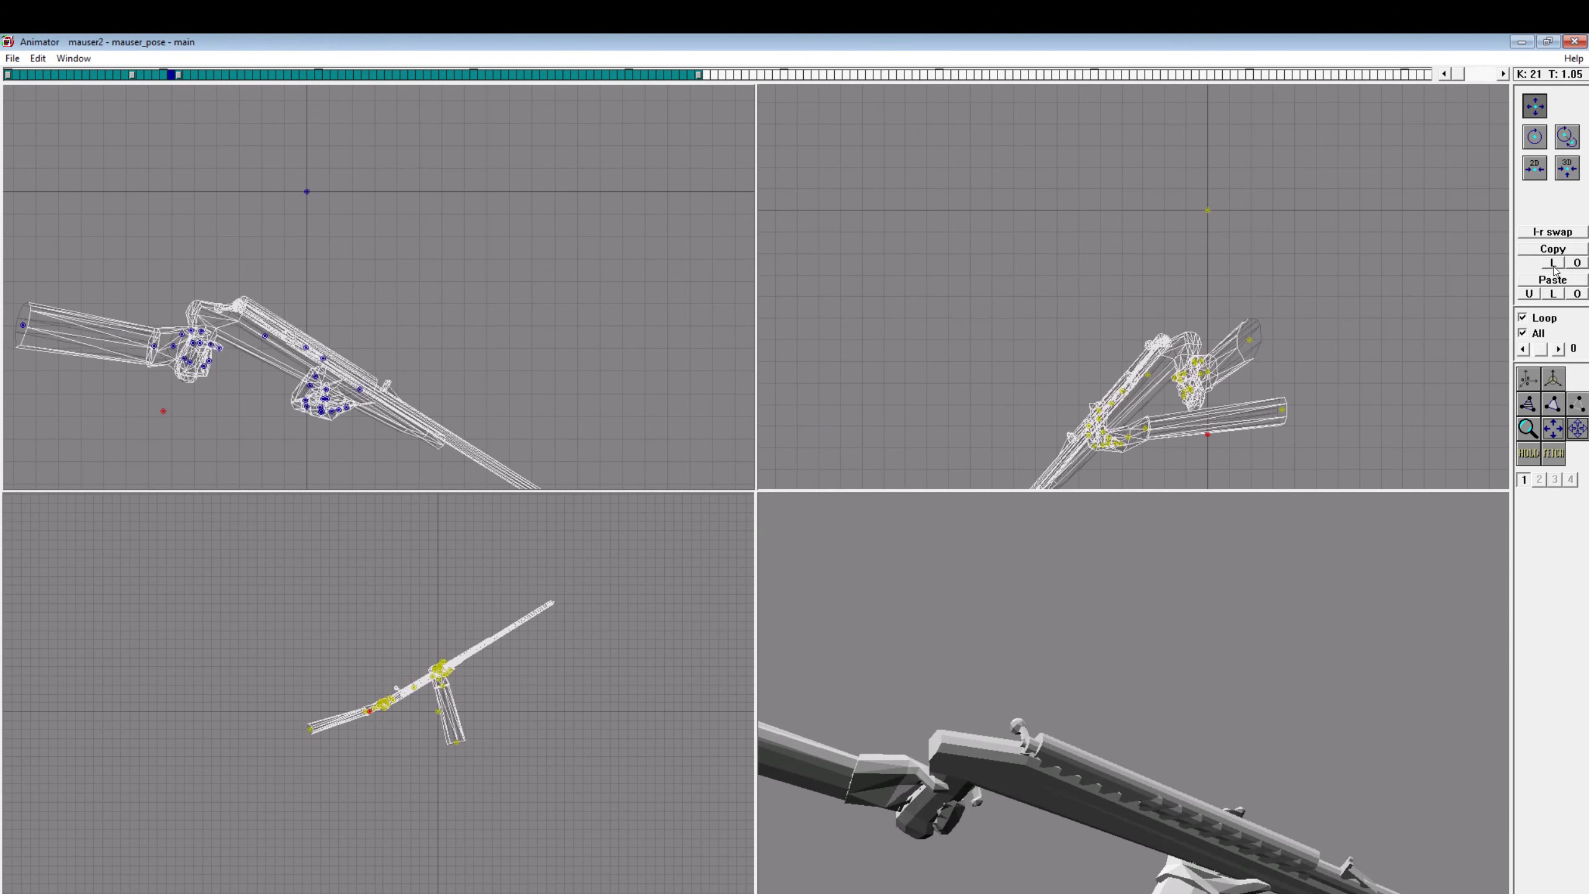
key("Delete")
left_click(135, 75)
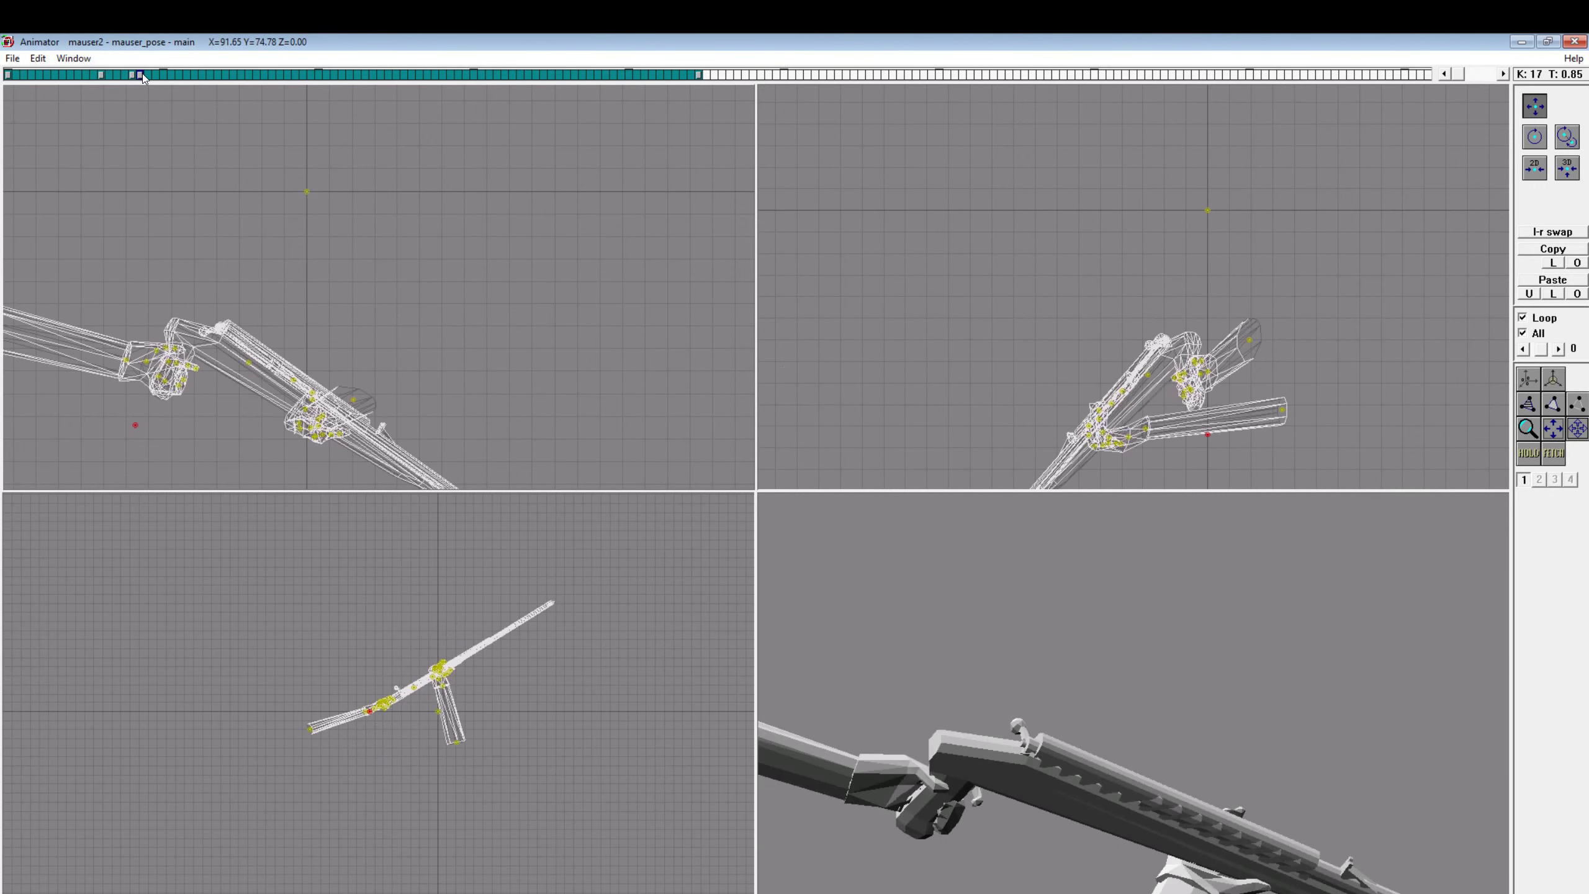
left_click(255, 76)
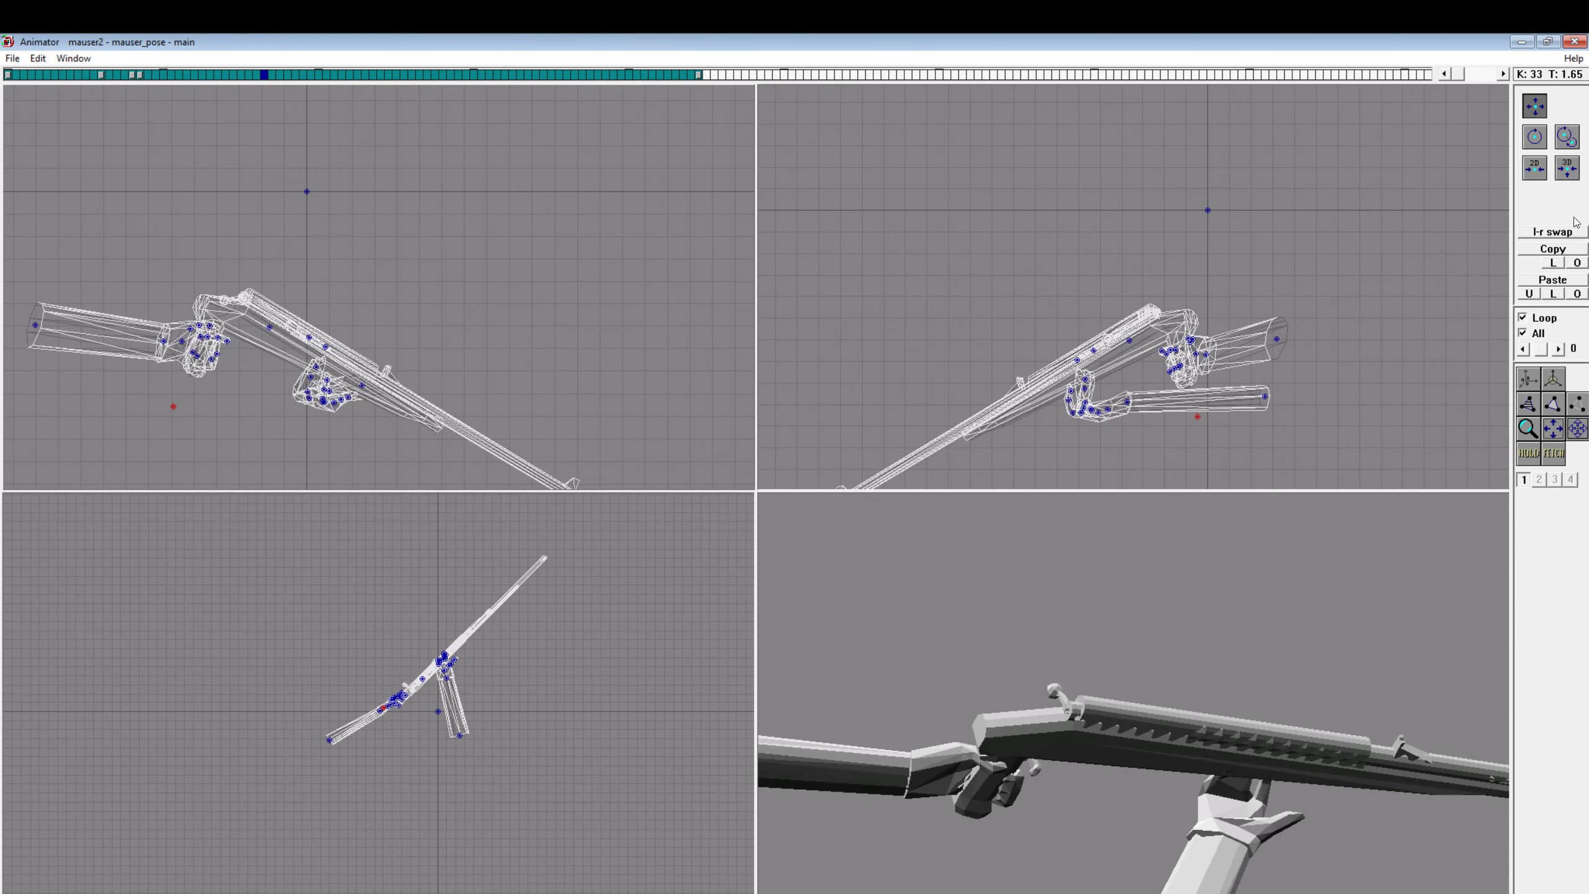
left_click(357, 75)
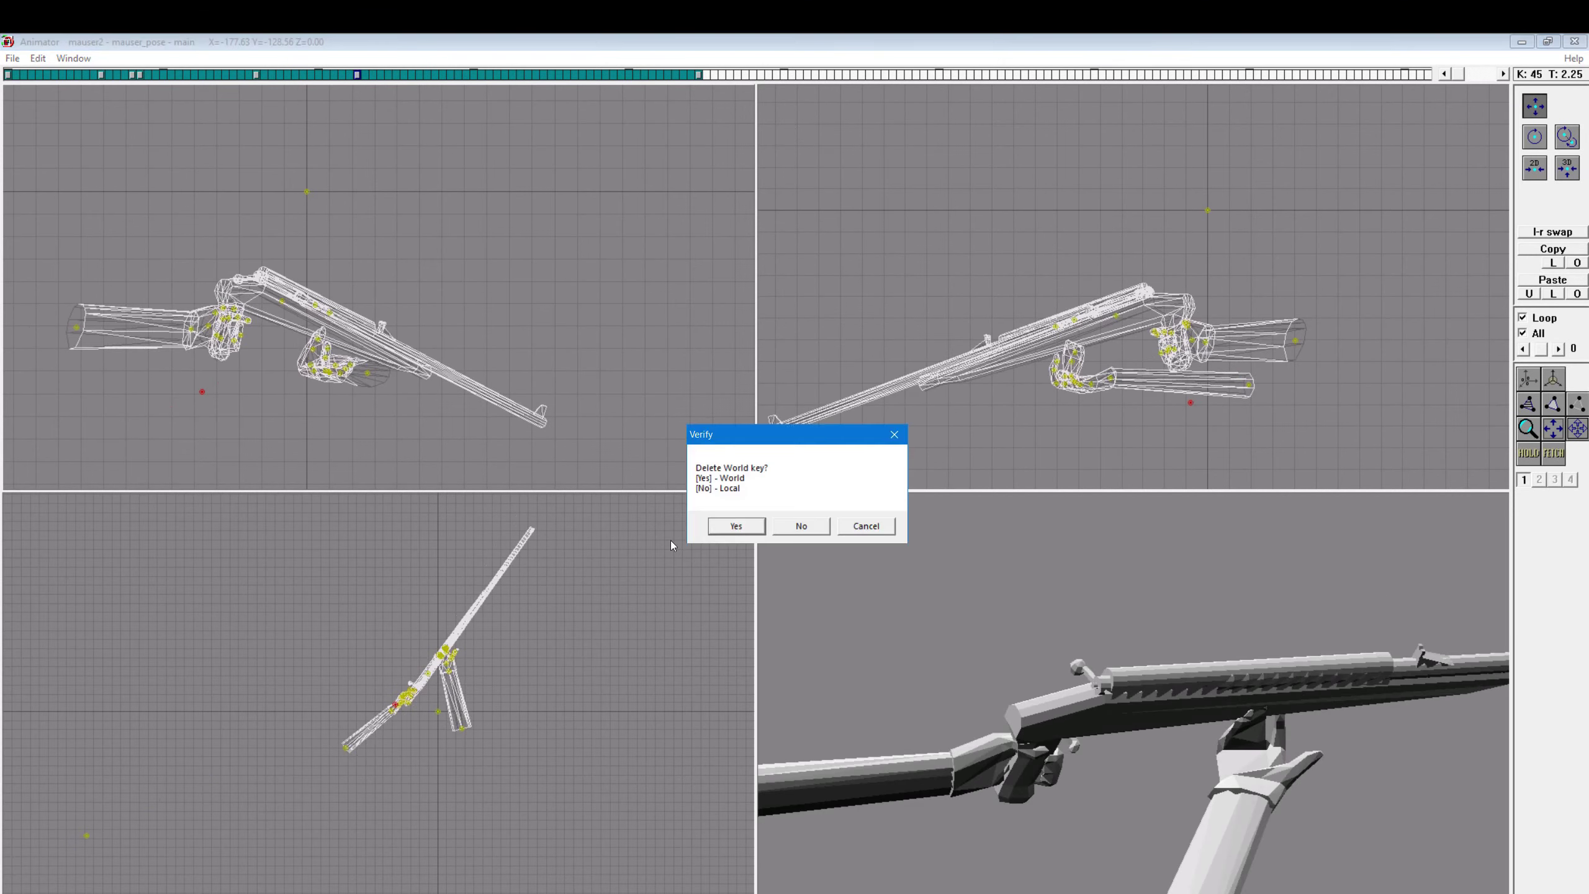
key("Escape")
Step: Insert world keys at frames 37, 54 and 66 of the long rifle-raising section
left_click(295, 75)
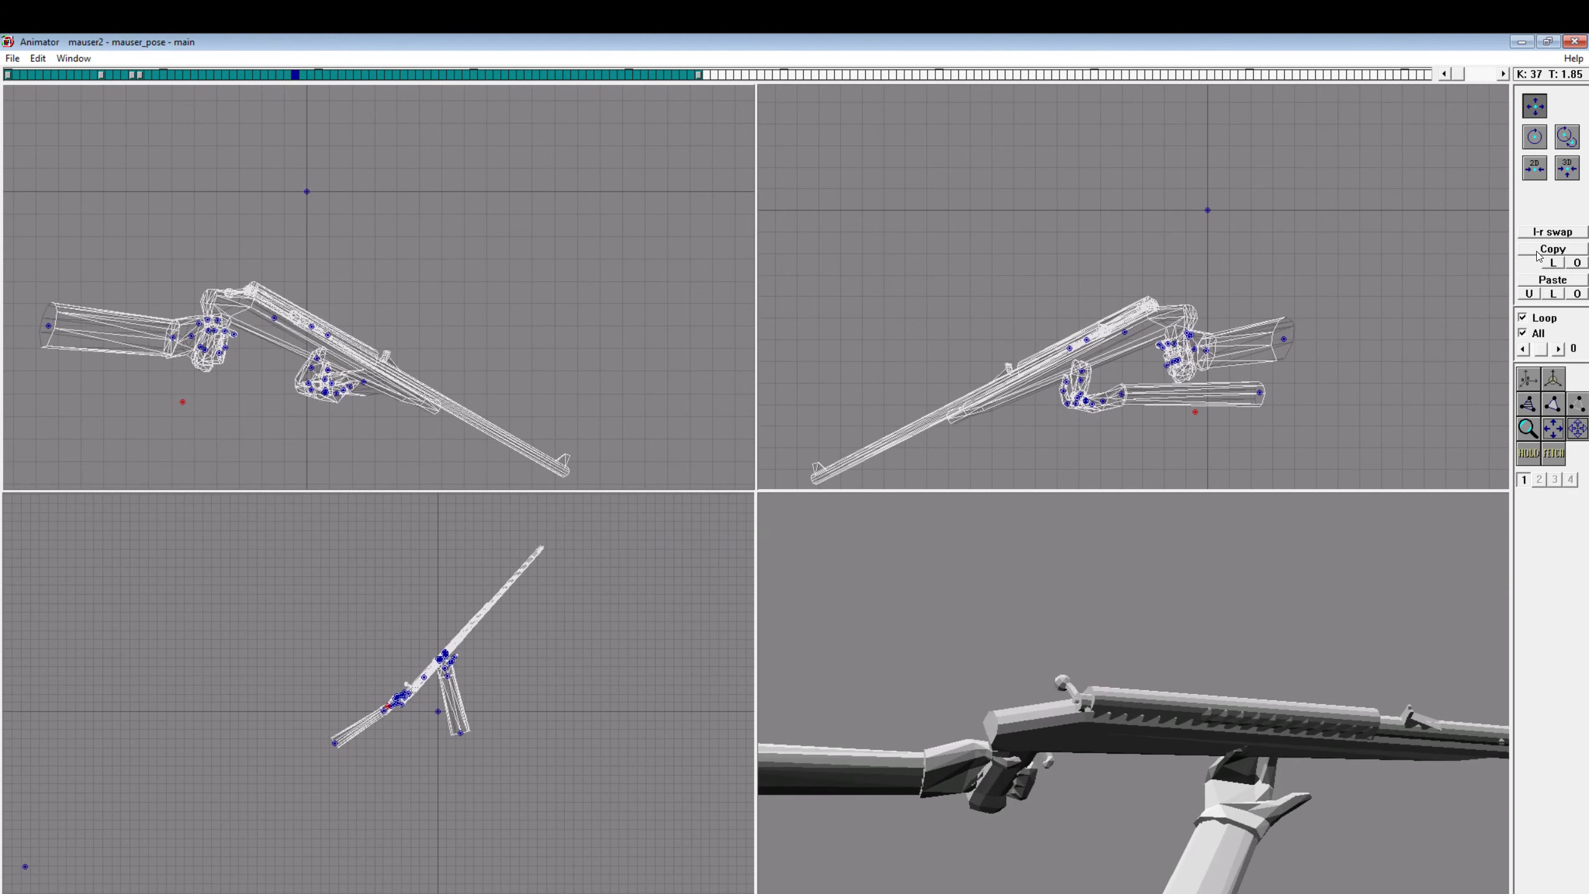
left_click_drag(364, 95, 554, 97)
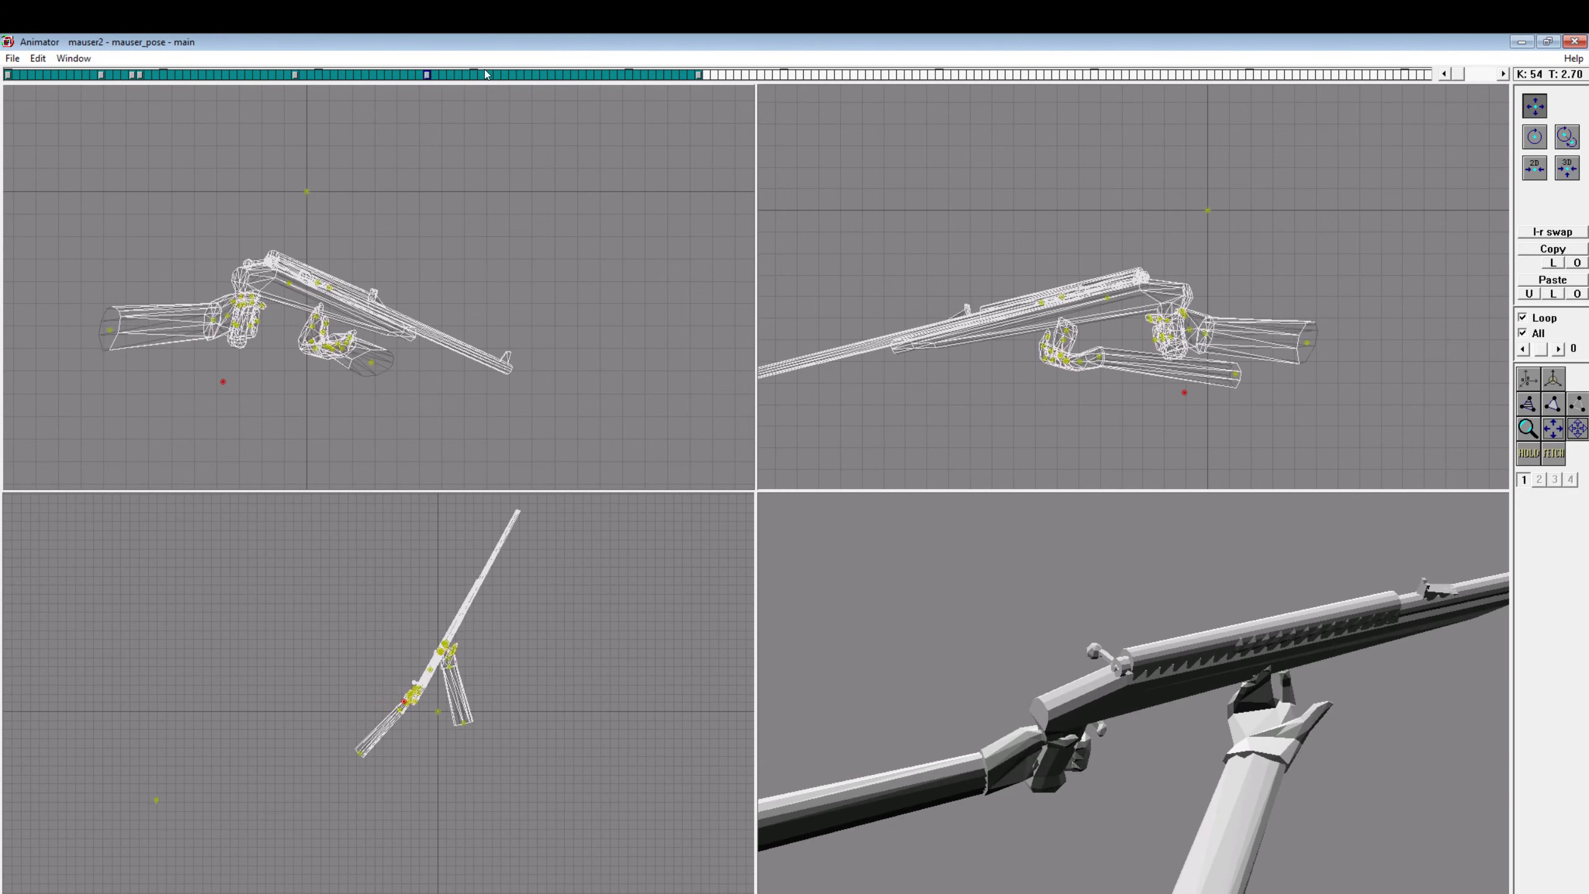
left_click(537, 75)
key("Left")
key("Left")
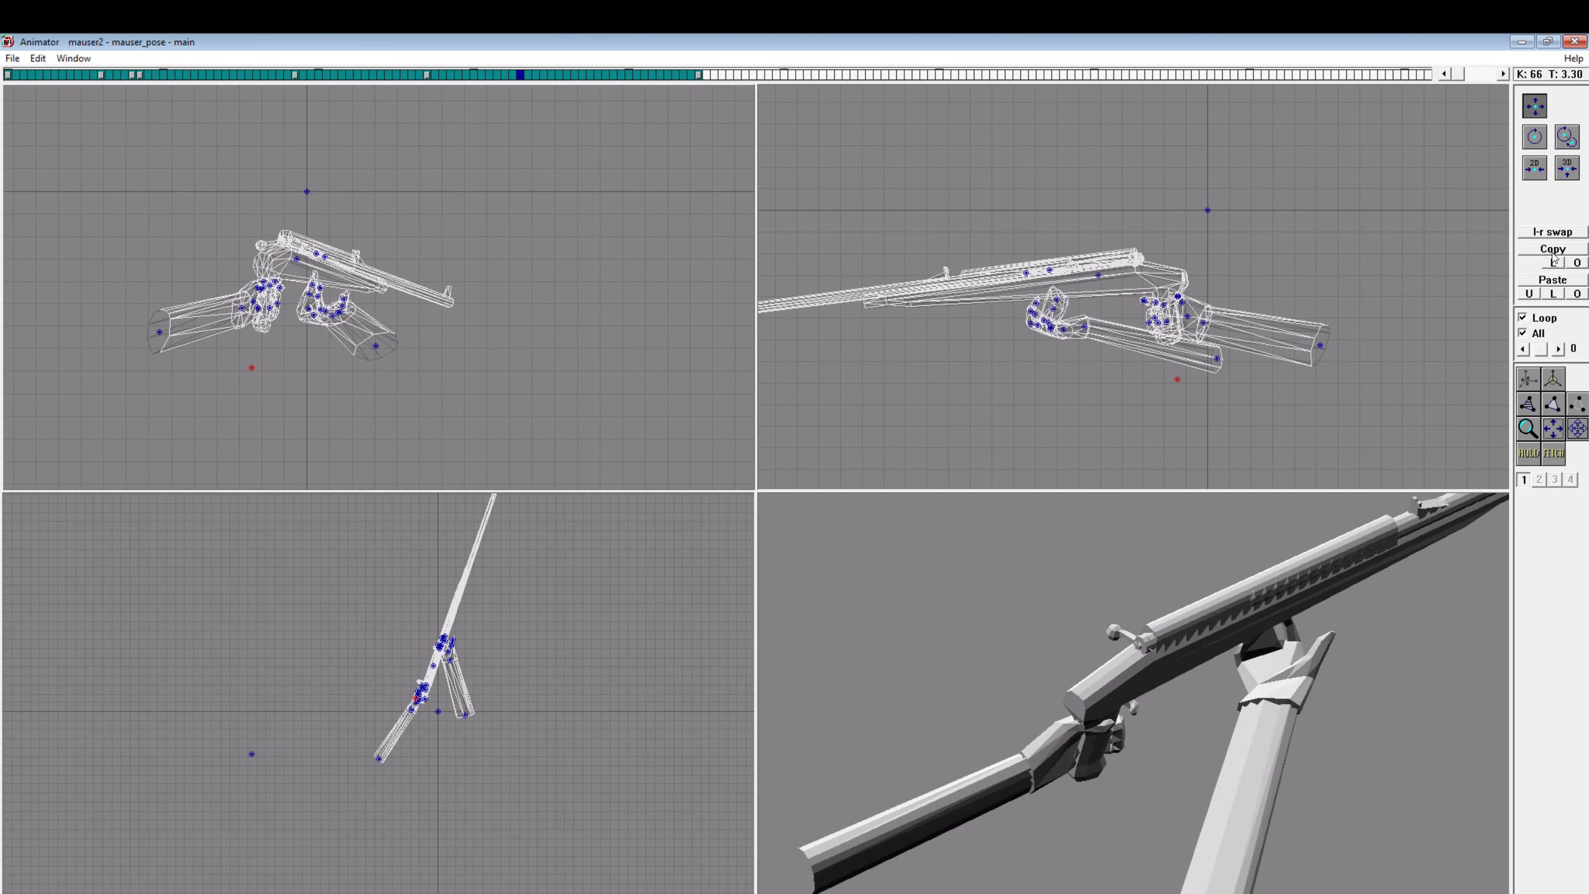
Step: Insert further world keys at frames 76 and 84, spacing them closer together towards the end of the raise
key("Right")
key("Right")
key("Right")
key("Right")
key("Right")
key("Right")
key("Right")
key("Right")
key("Right")
key("Right")
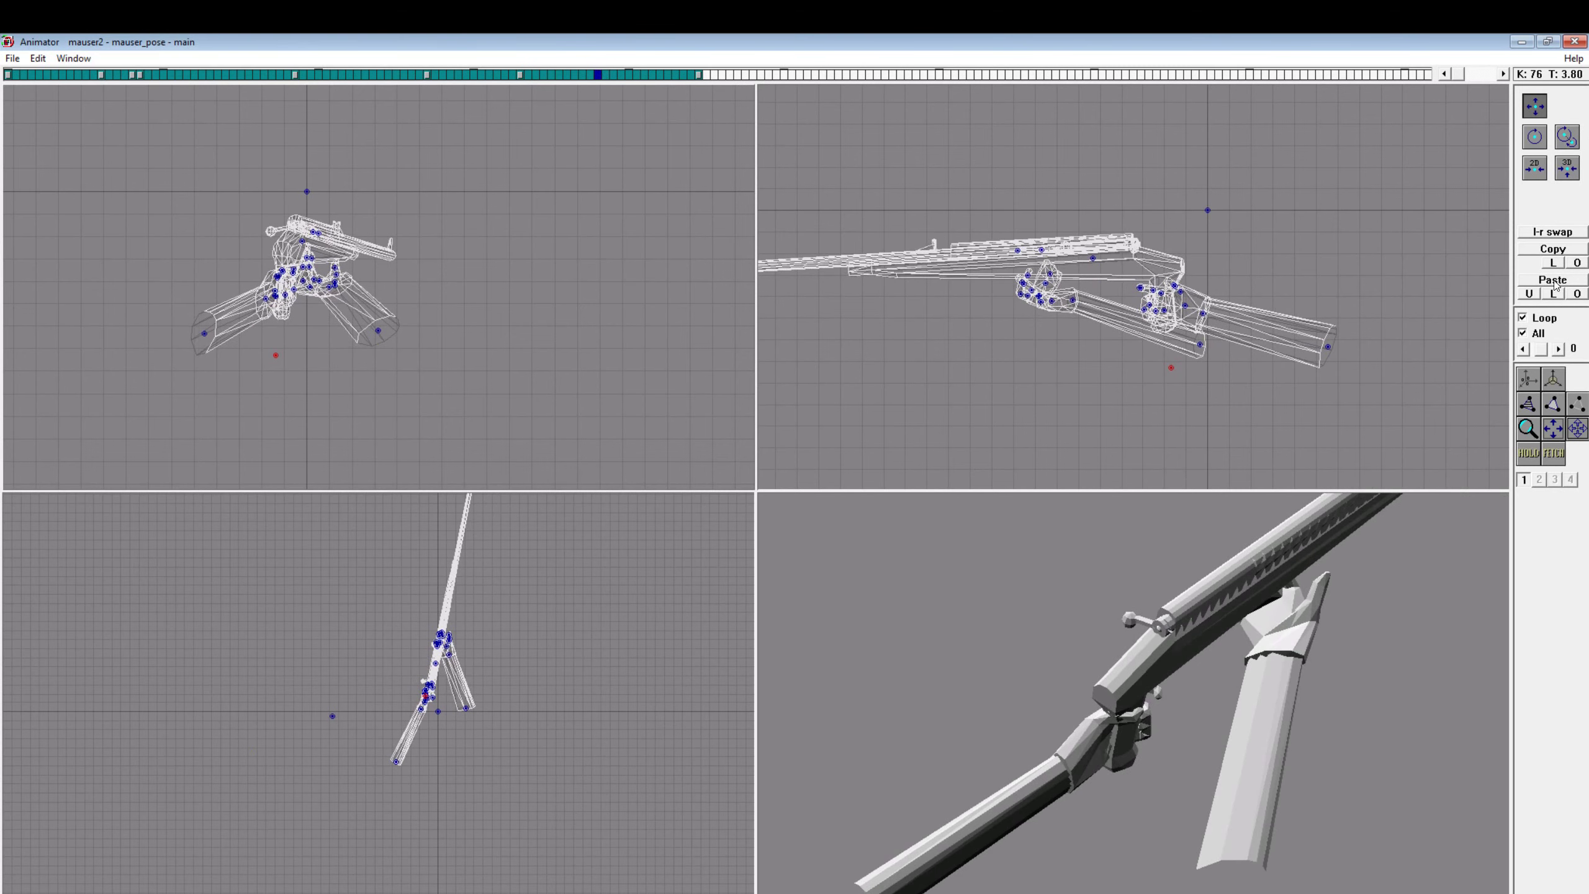
key("Right")
key("Right")
key("Right")
key("Right")
key("Right")
key("Right")
key("Right")
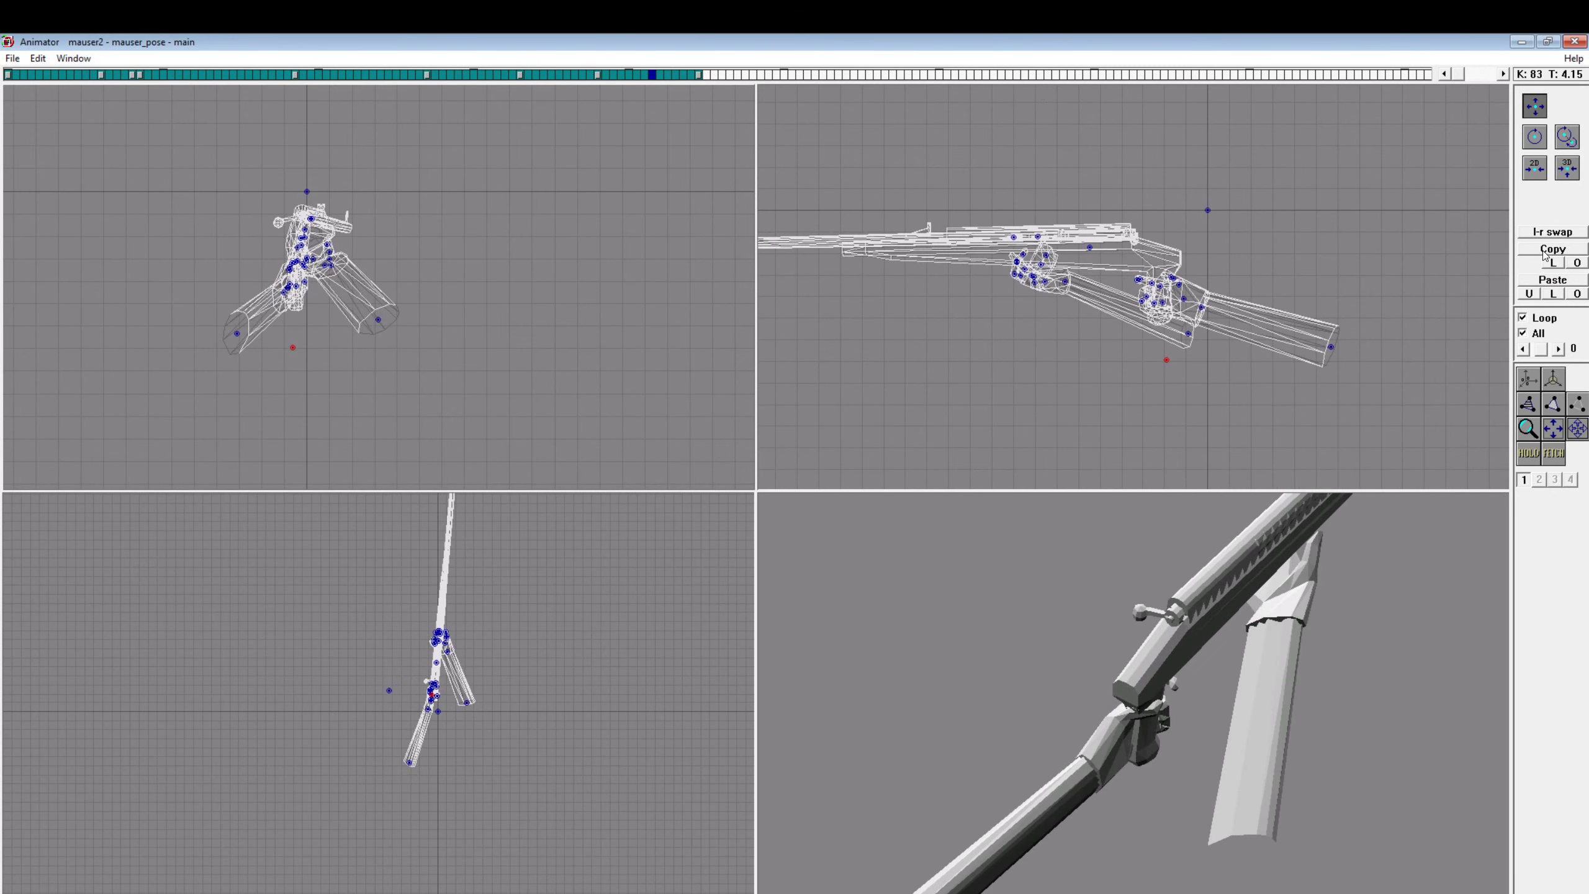
key("Right")
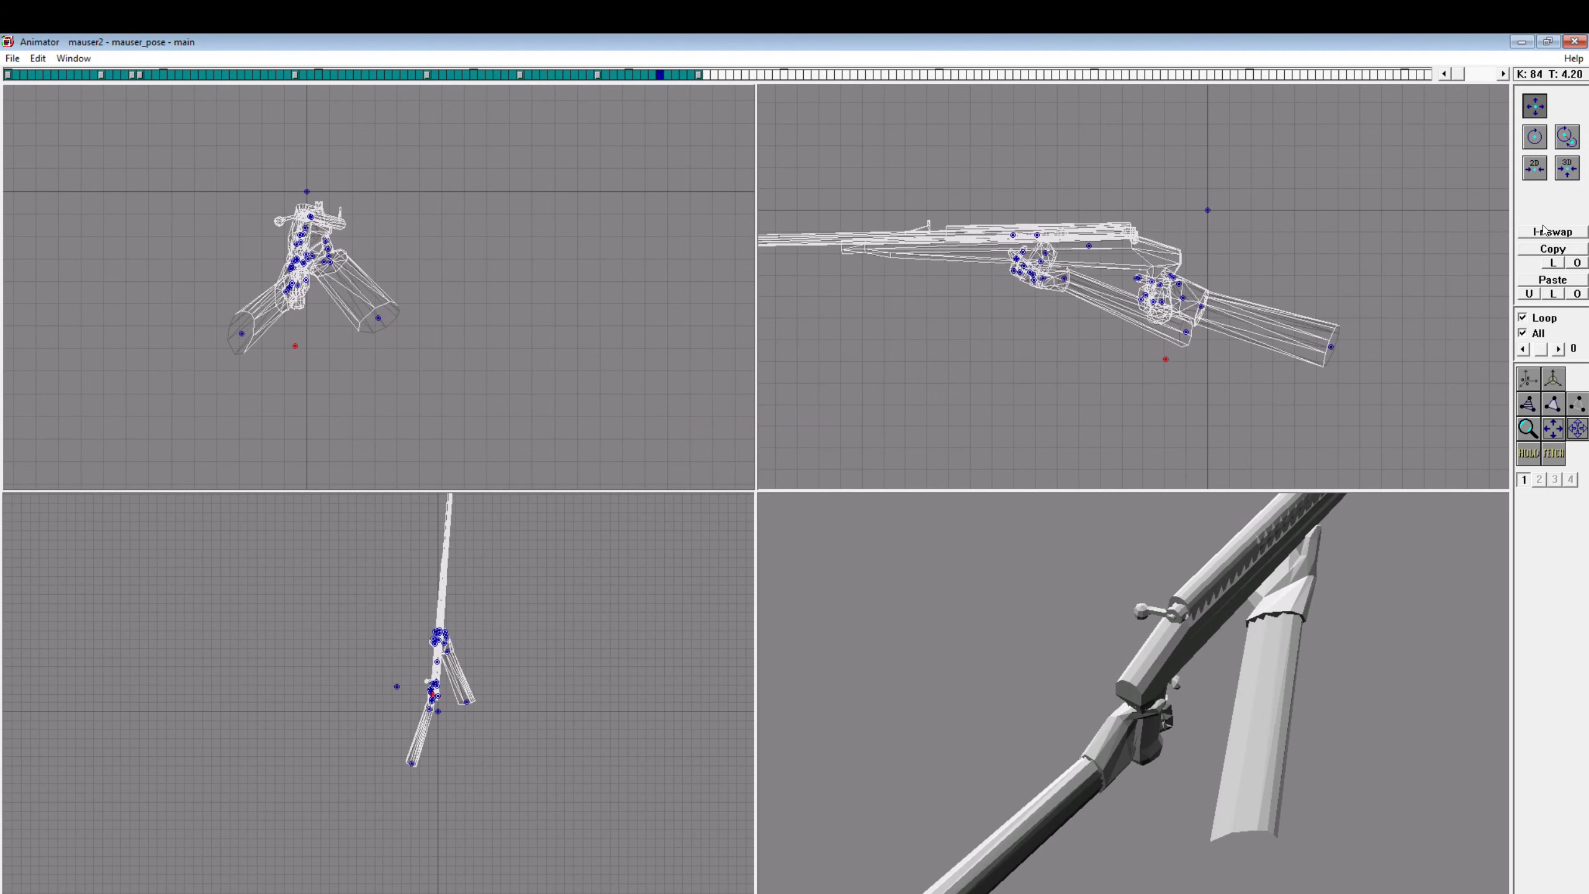
Step: Copy the poses at frames 37, 54, 66, 76 and 84 onto frames 2, 4, 6, 8 and 10 of the rifle raise
left_click(295, 75)
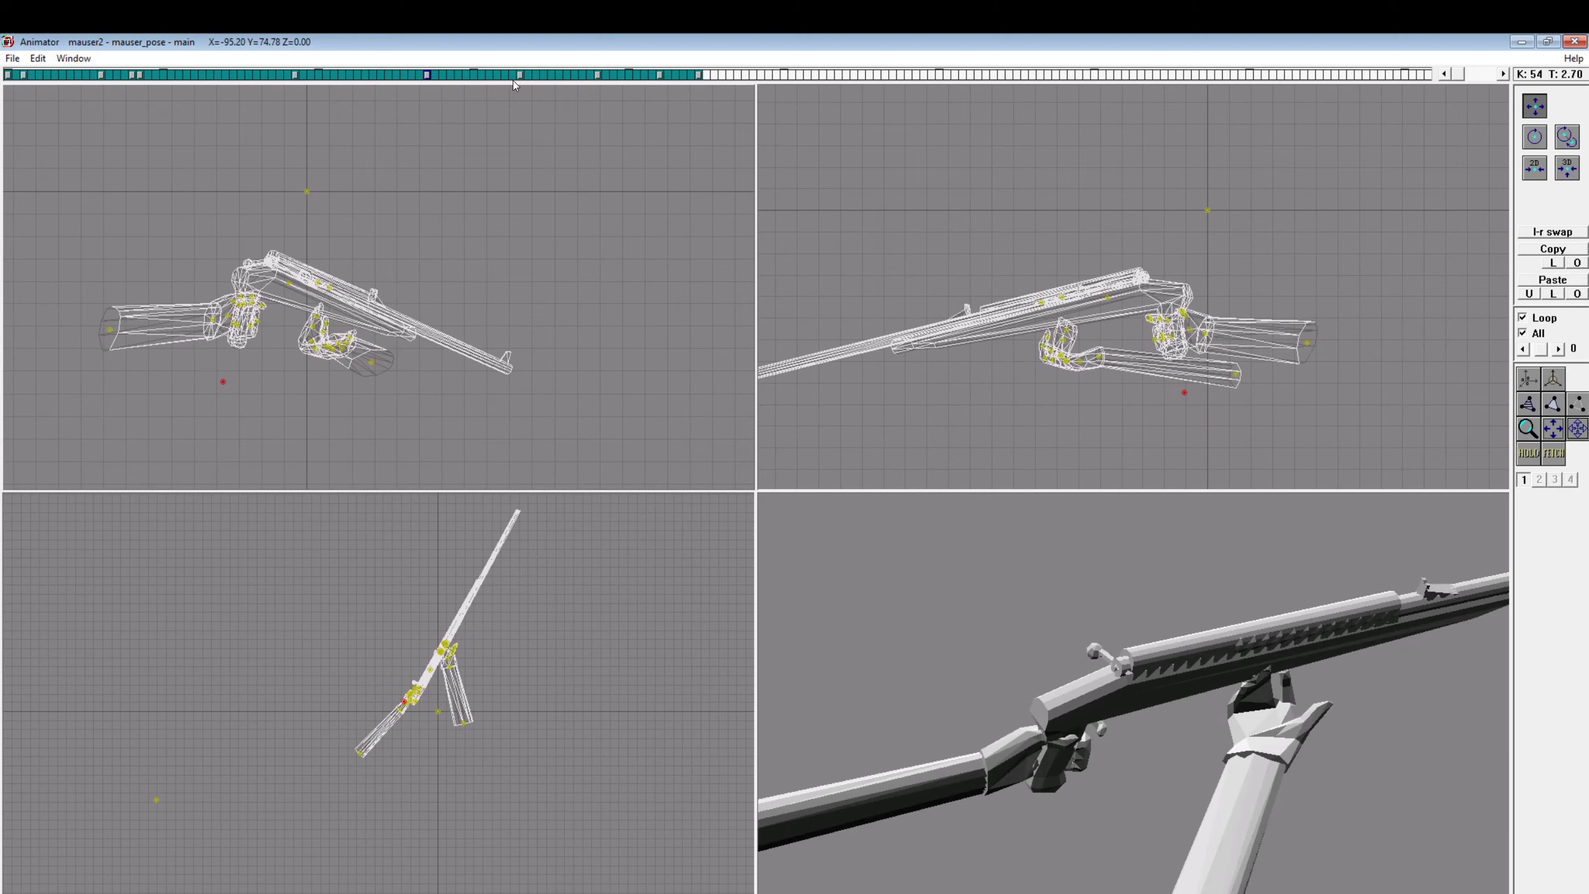
left_click(426, 75)
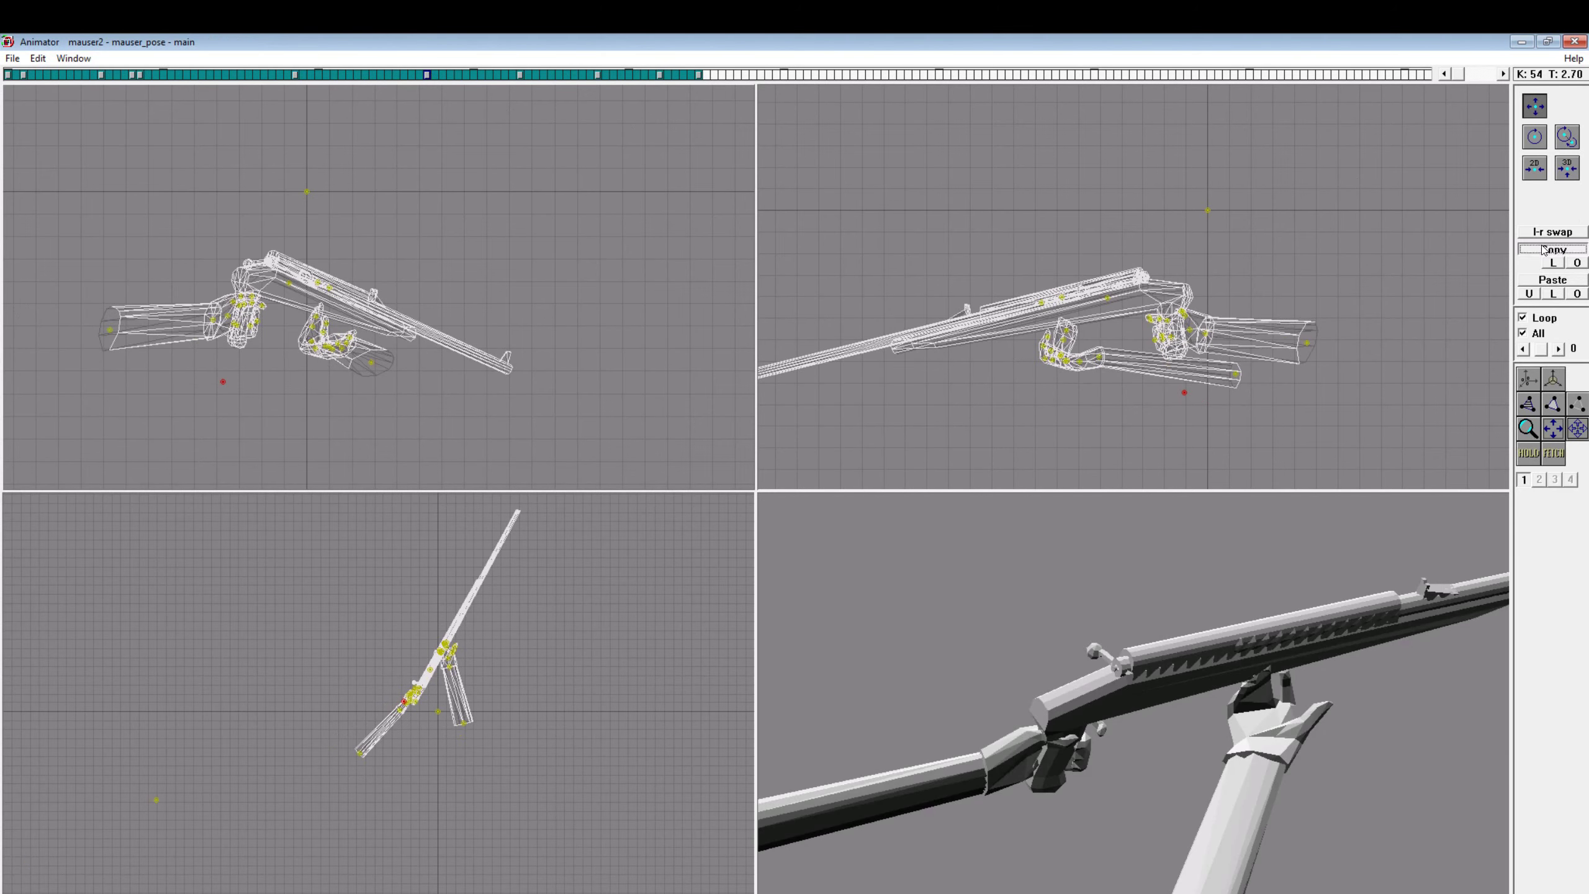
left_click(38, 75)
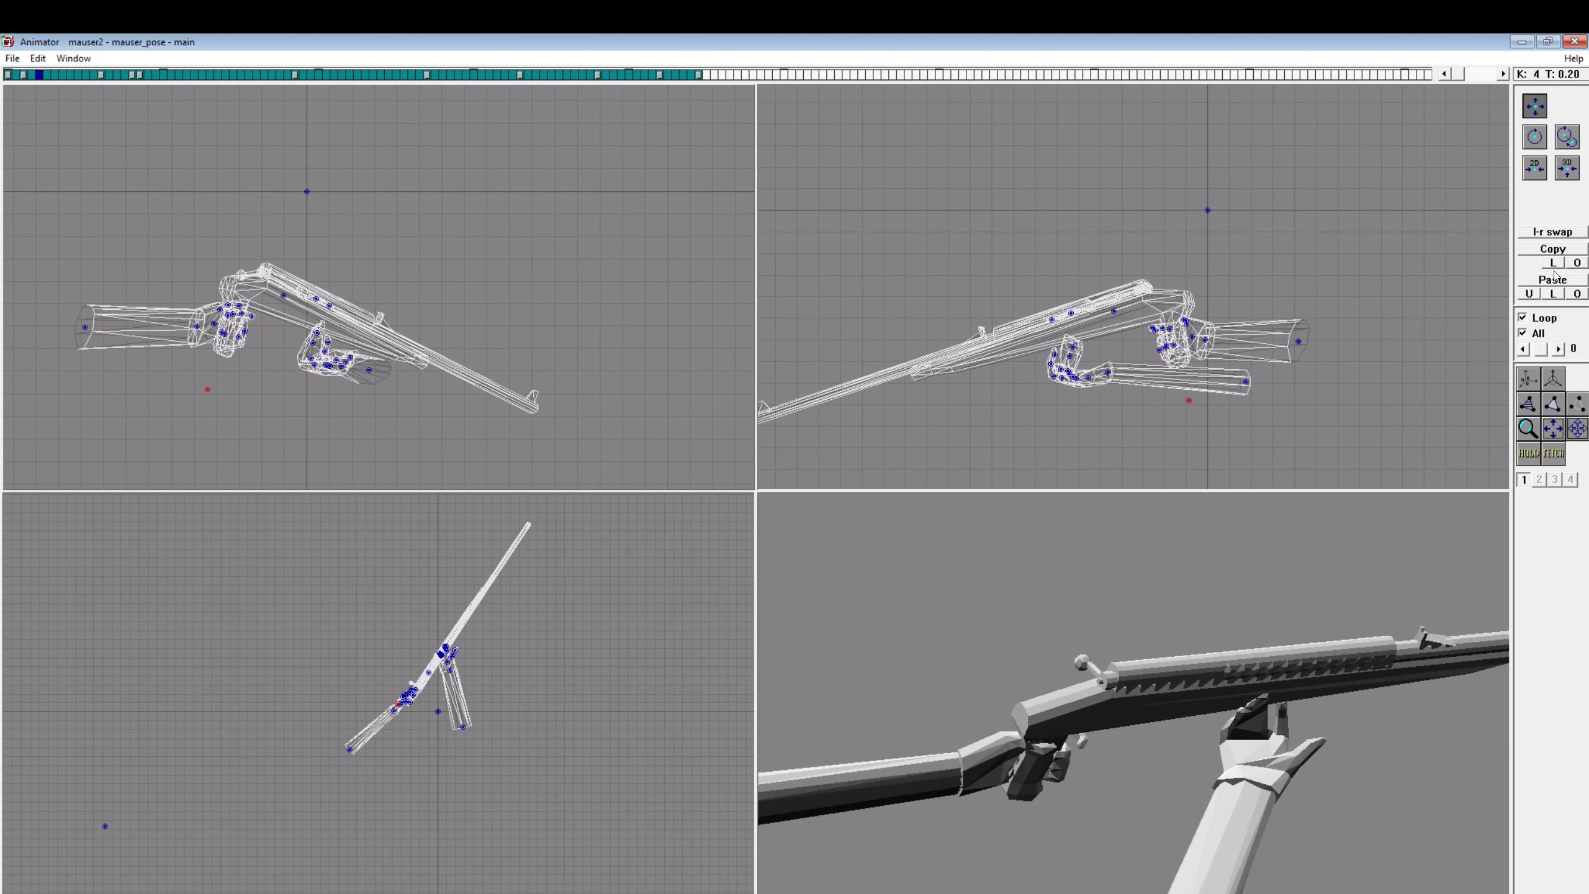
left_click(520, 76)
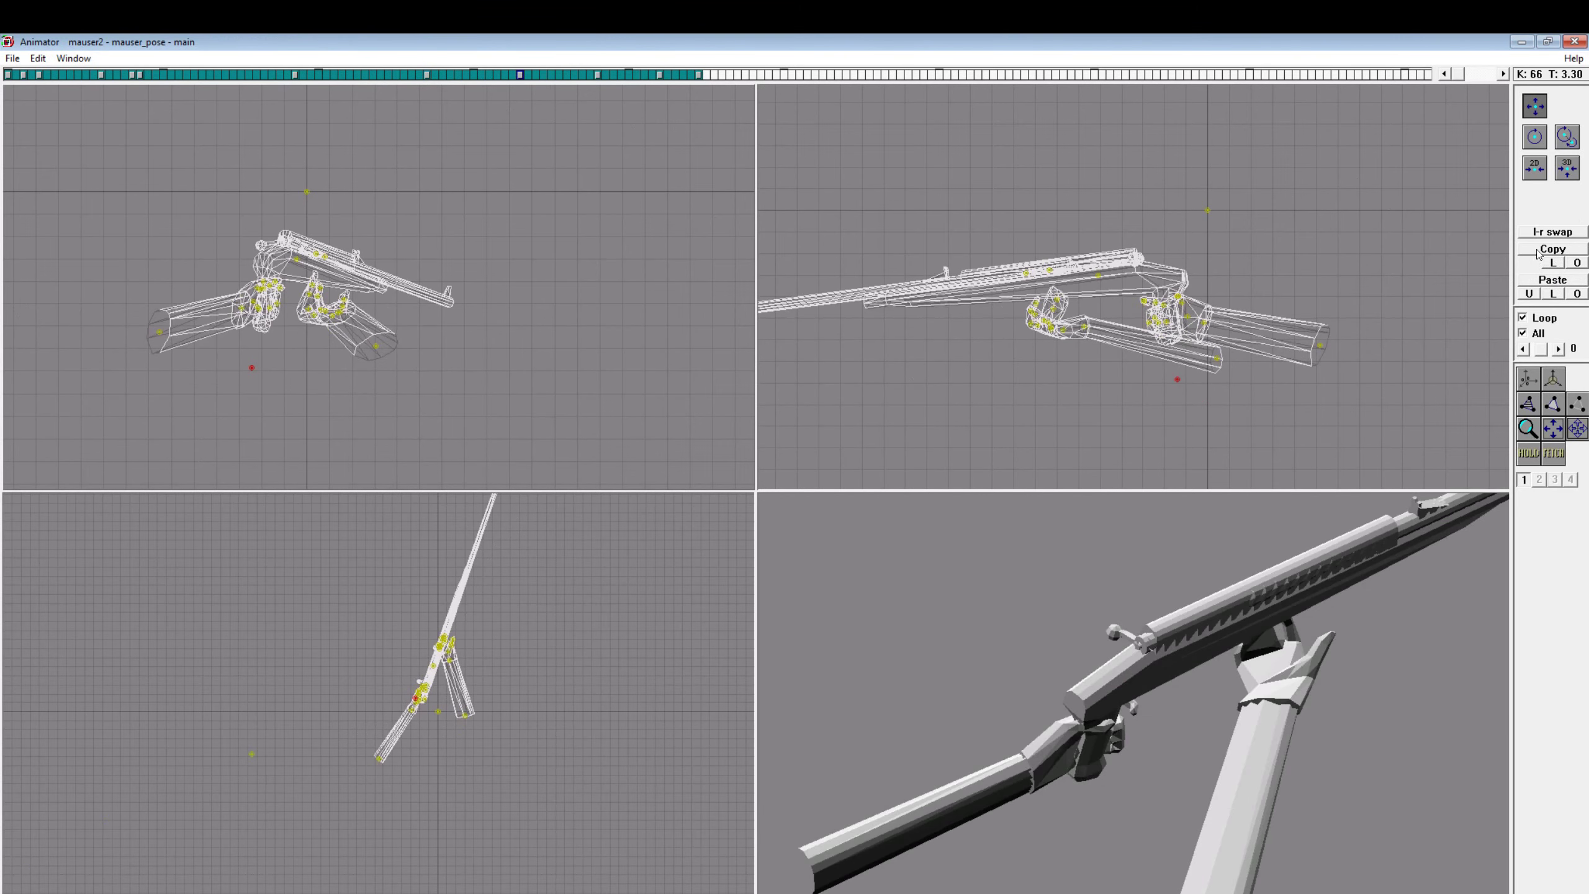
left_click(597, 76)
left_click(70, 74)
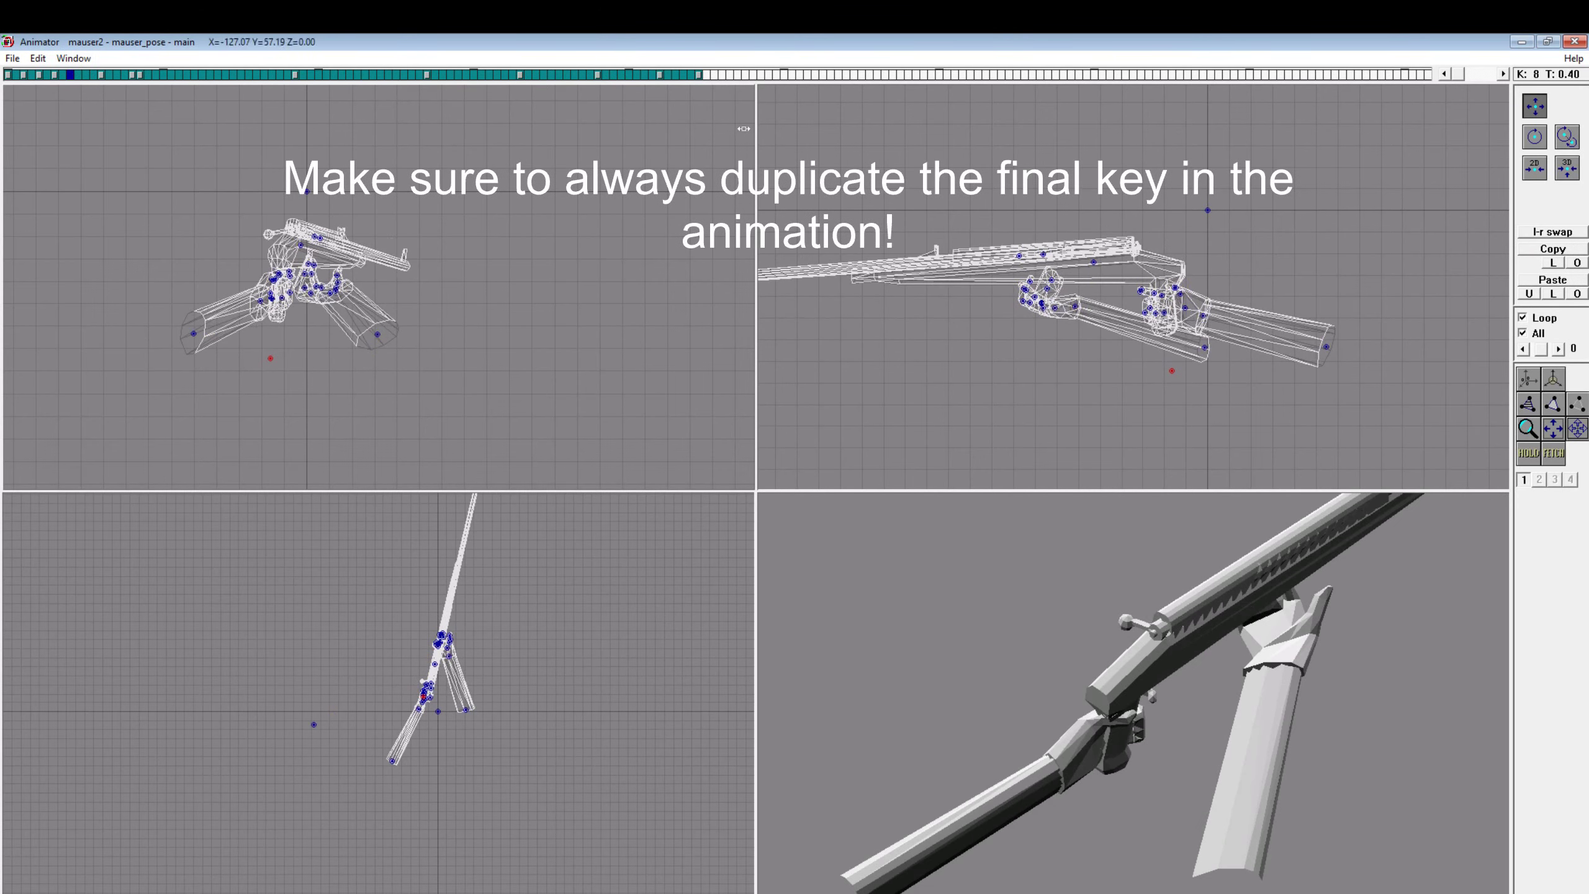
left_click(1553, 280)
left_click(659, 75)
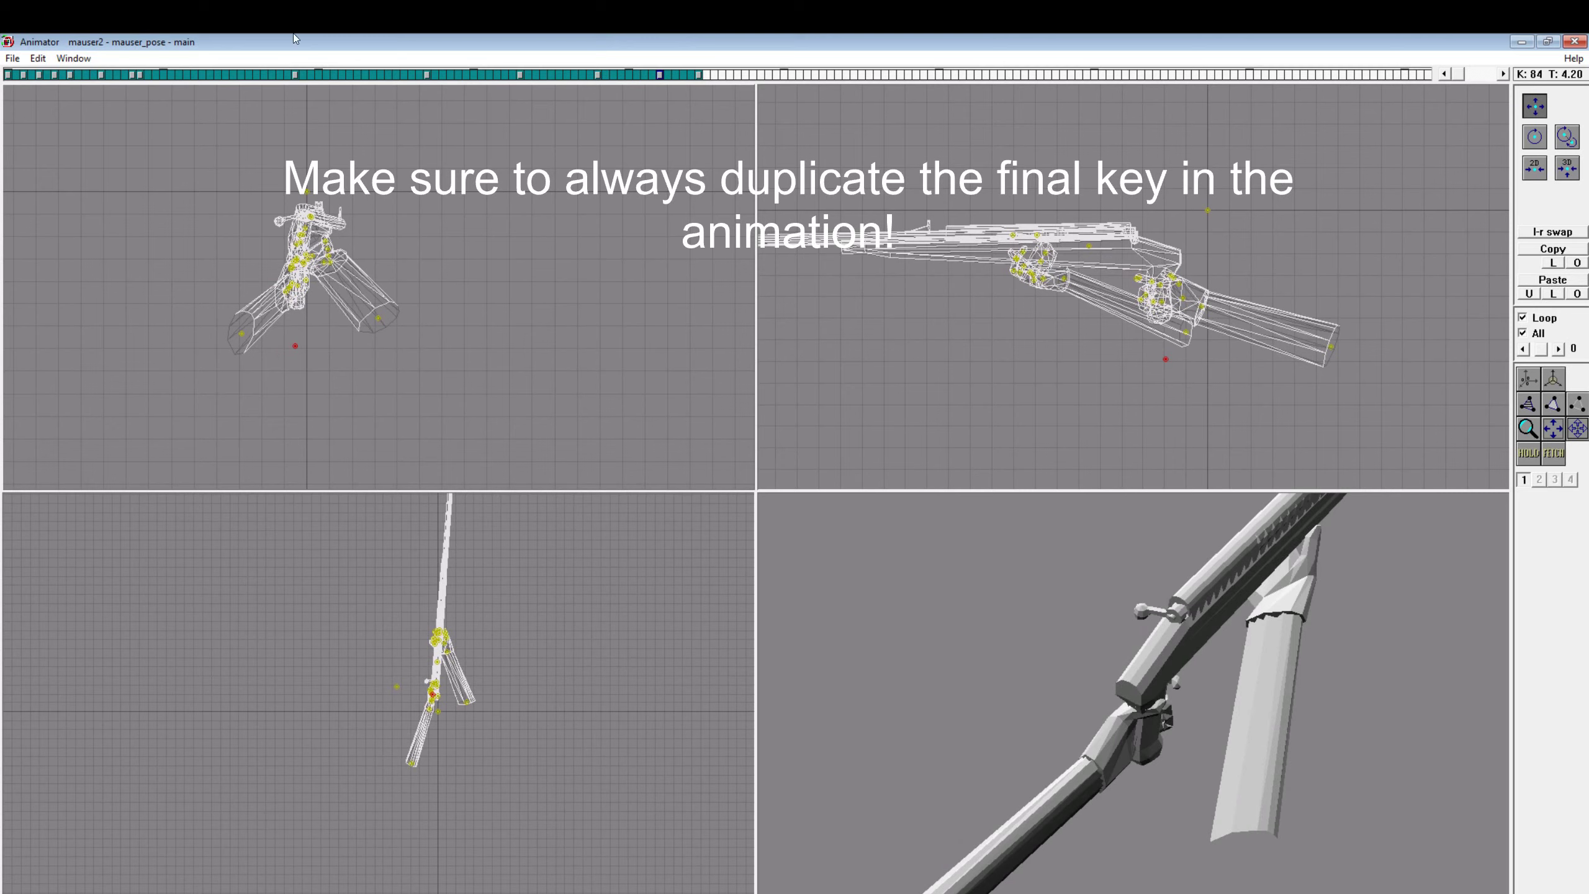
left_click(1534, 285)
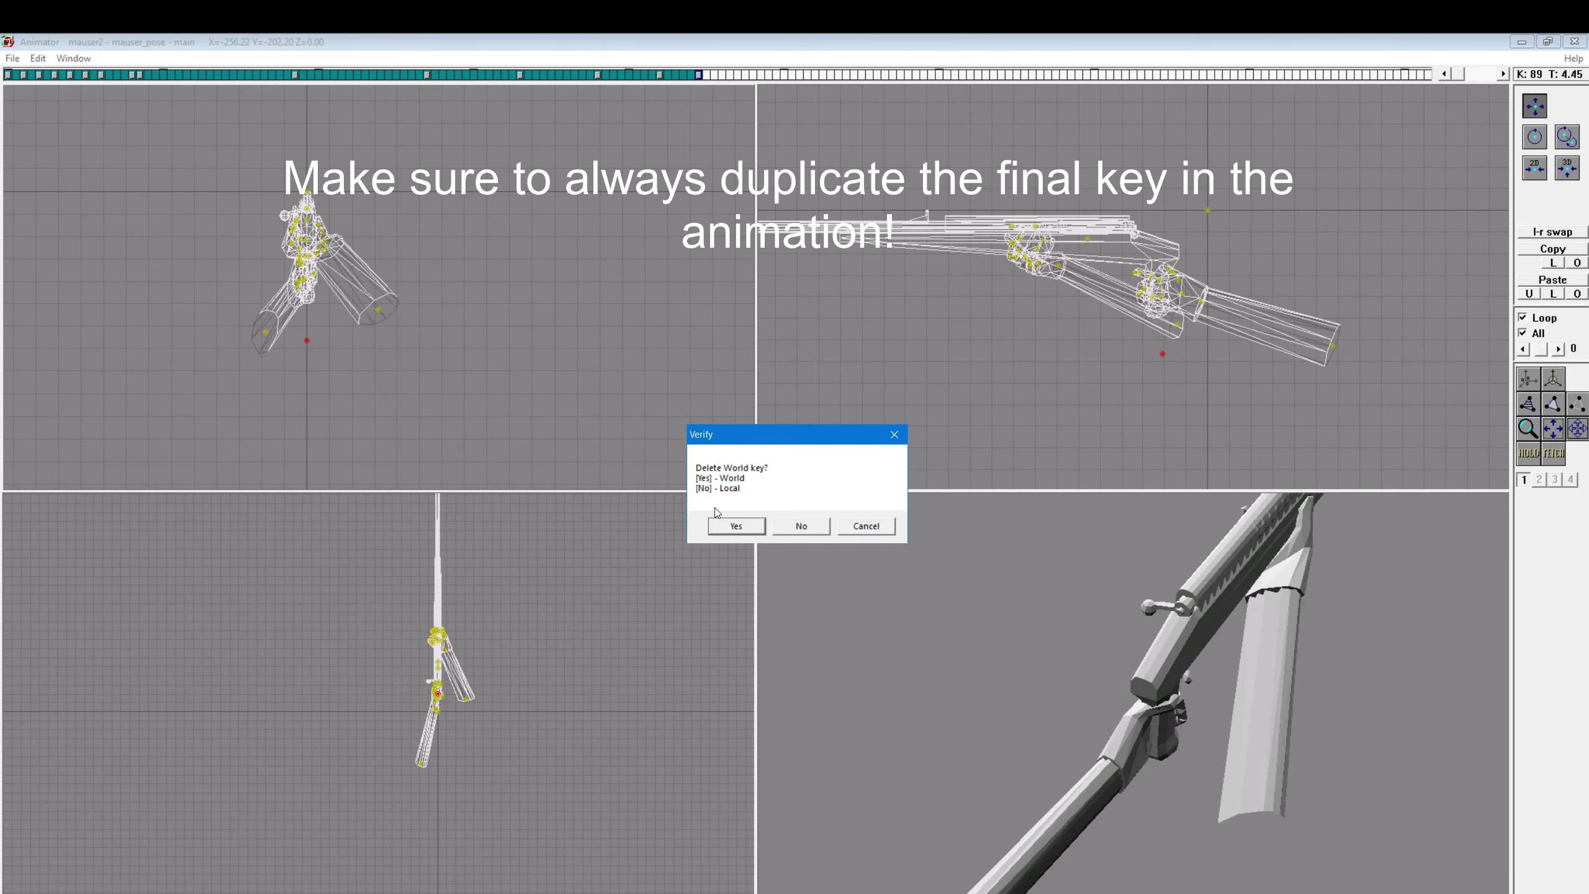
Step: Remove the long source section's world keys and shorten the track to end at frame 13
left_click(725, 523)
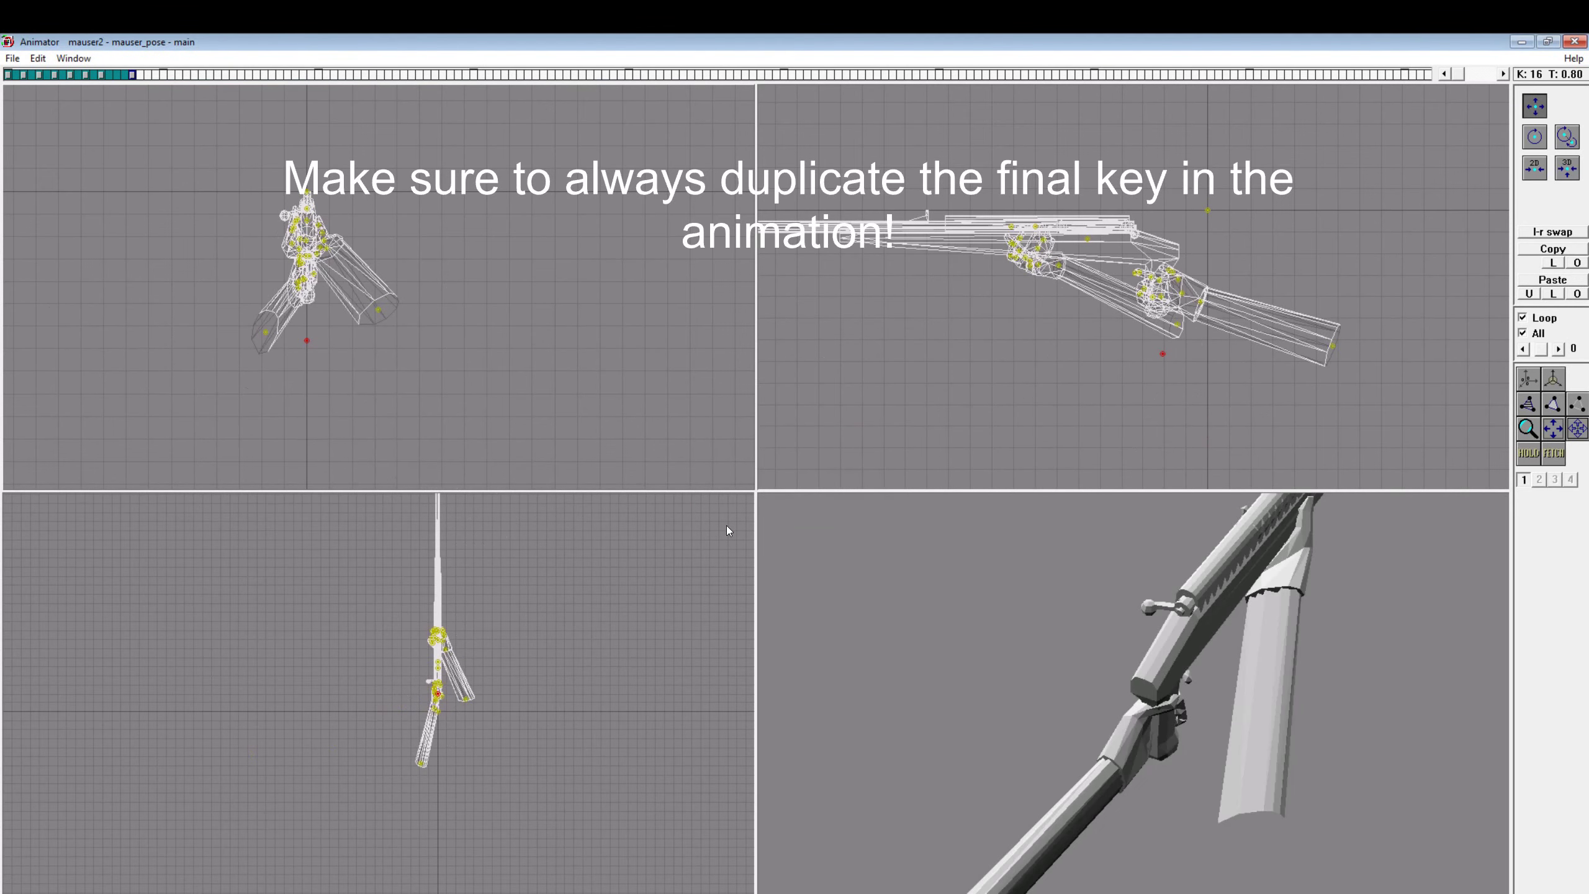
left_click(108, 76)
key("Return")
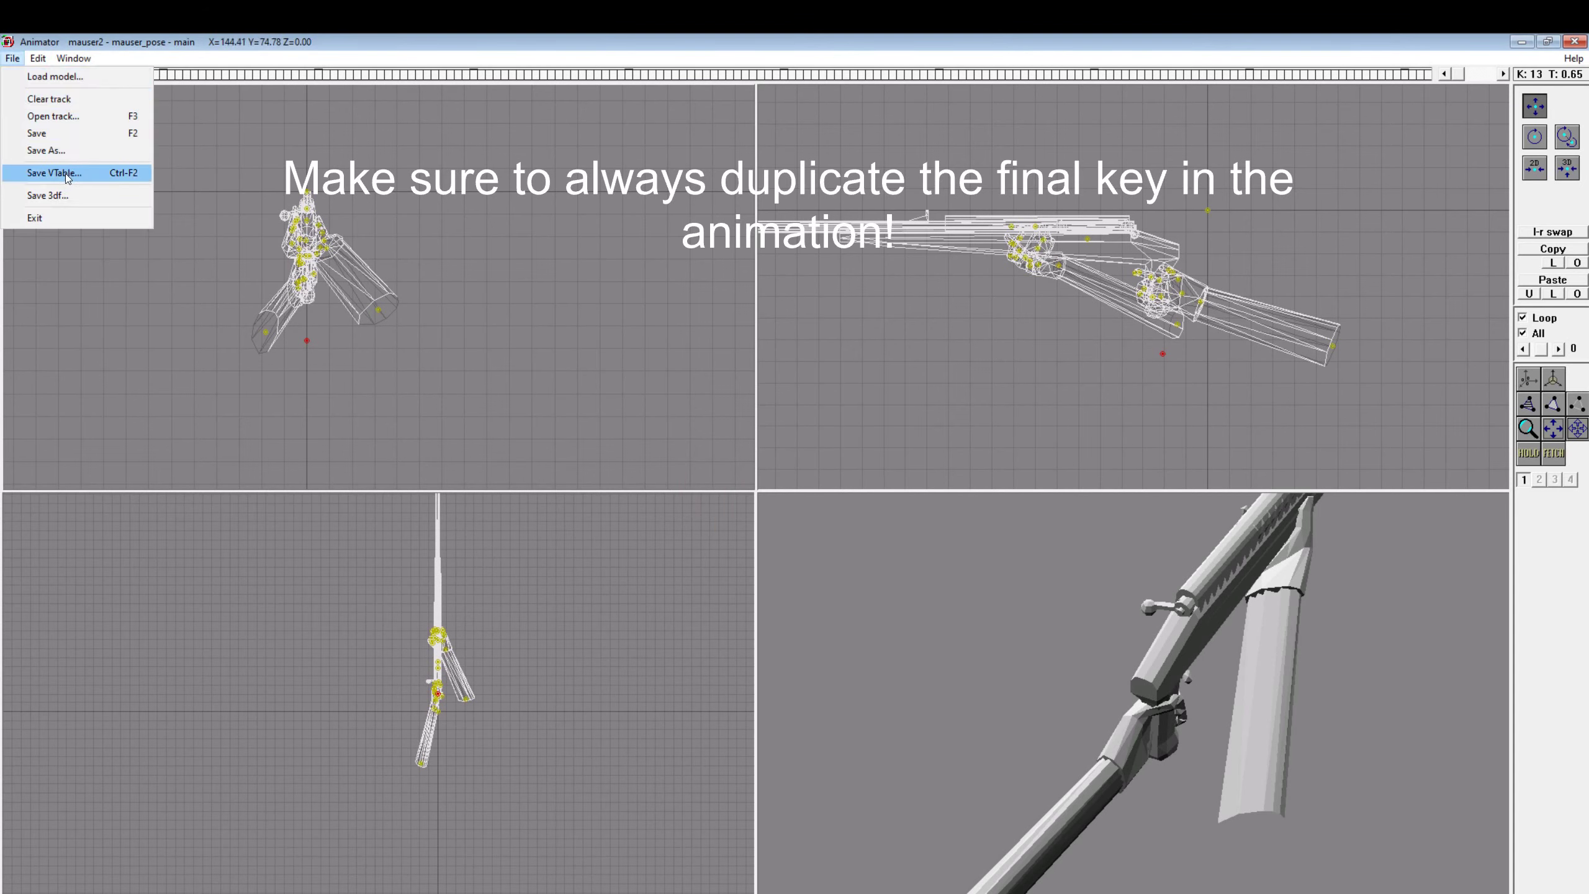
Step: Save the track as the f.vtl vertex table and load it into the animation in Carnivores 3D Editor
left_click(54, 173)
left_click(915, 533)
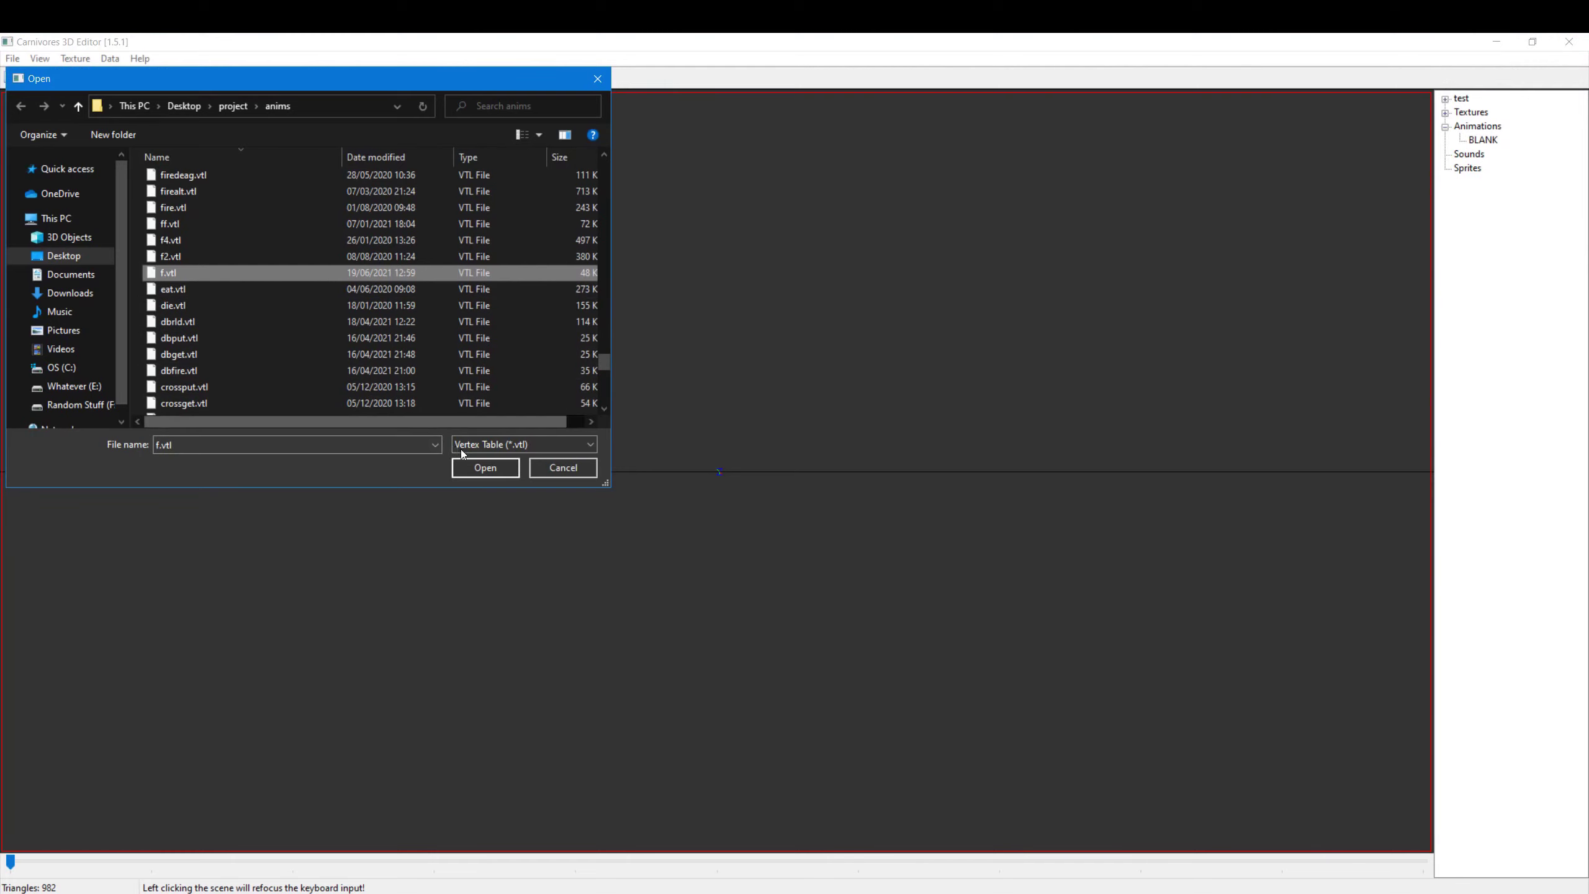
left_click(486, 465)
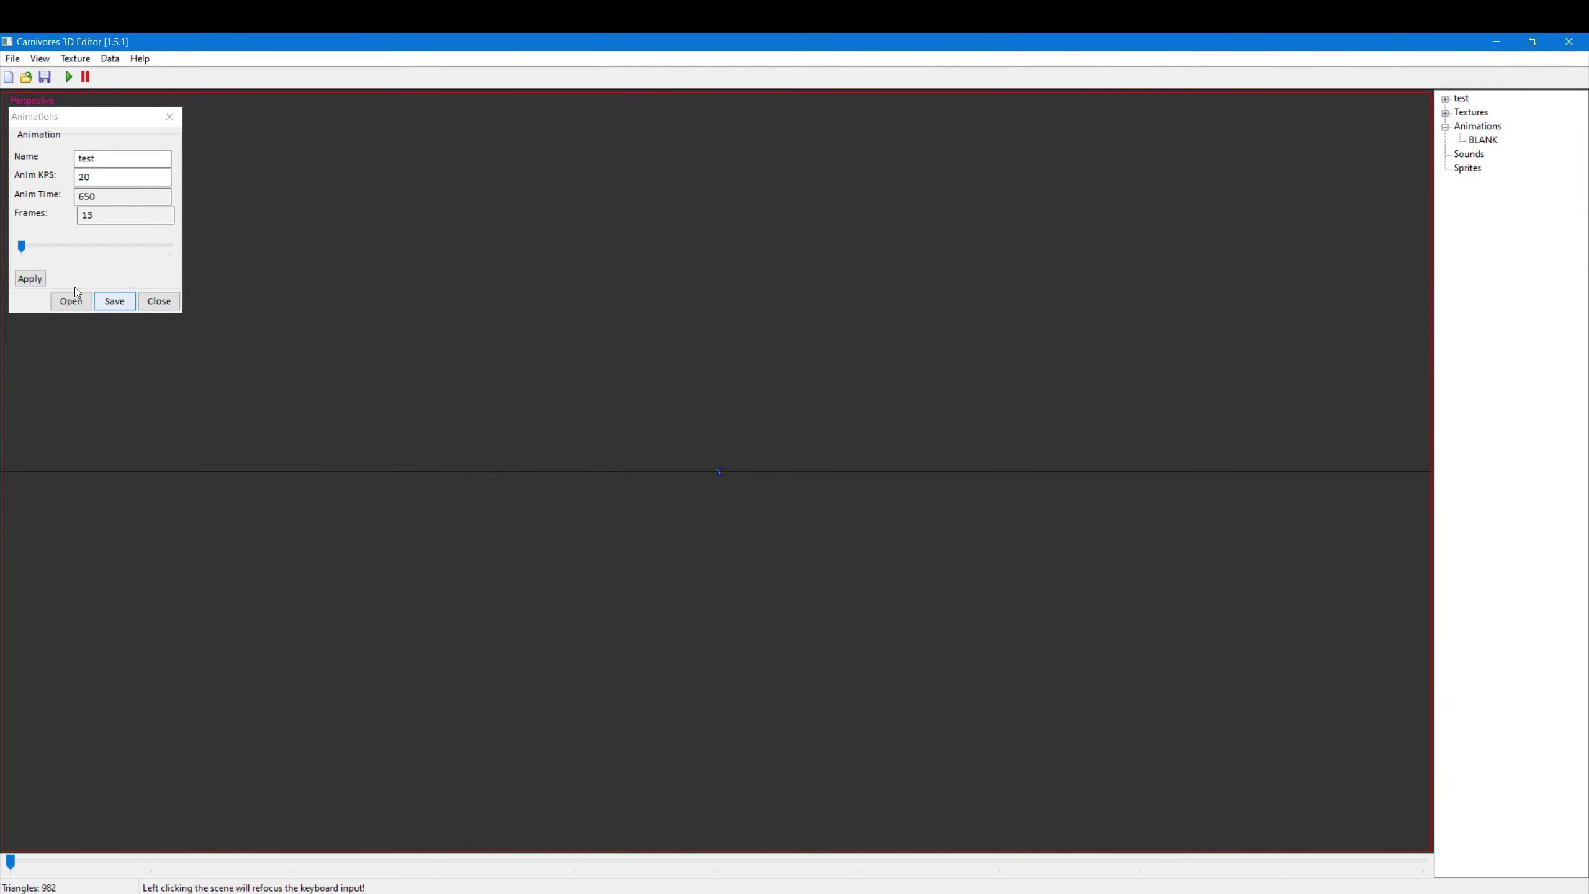
Step: Close the animation properties, play back the rifle raise to check the supporting hand, and stop the playback
left_click(159, 302)
left_click(69, 78)
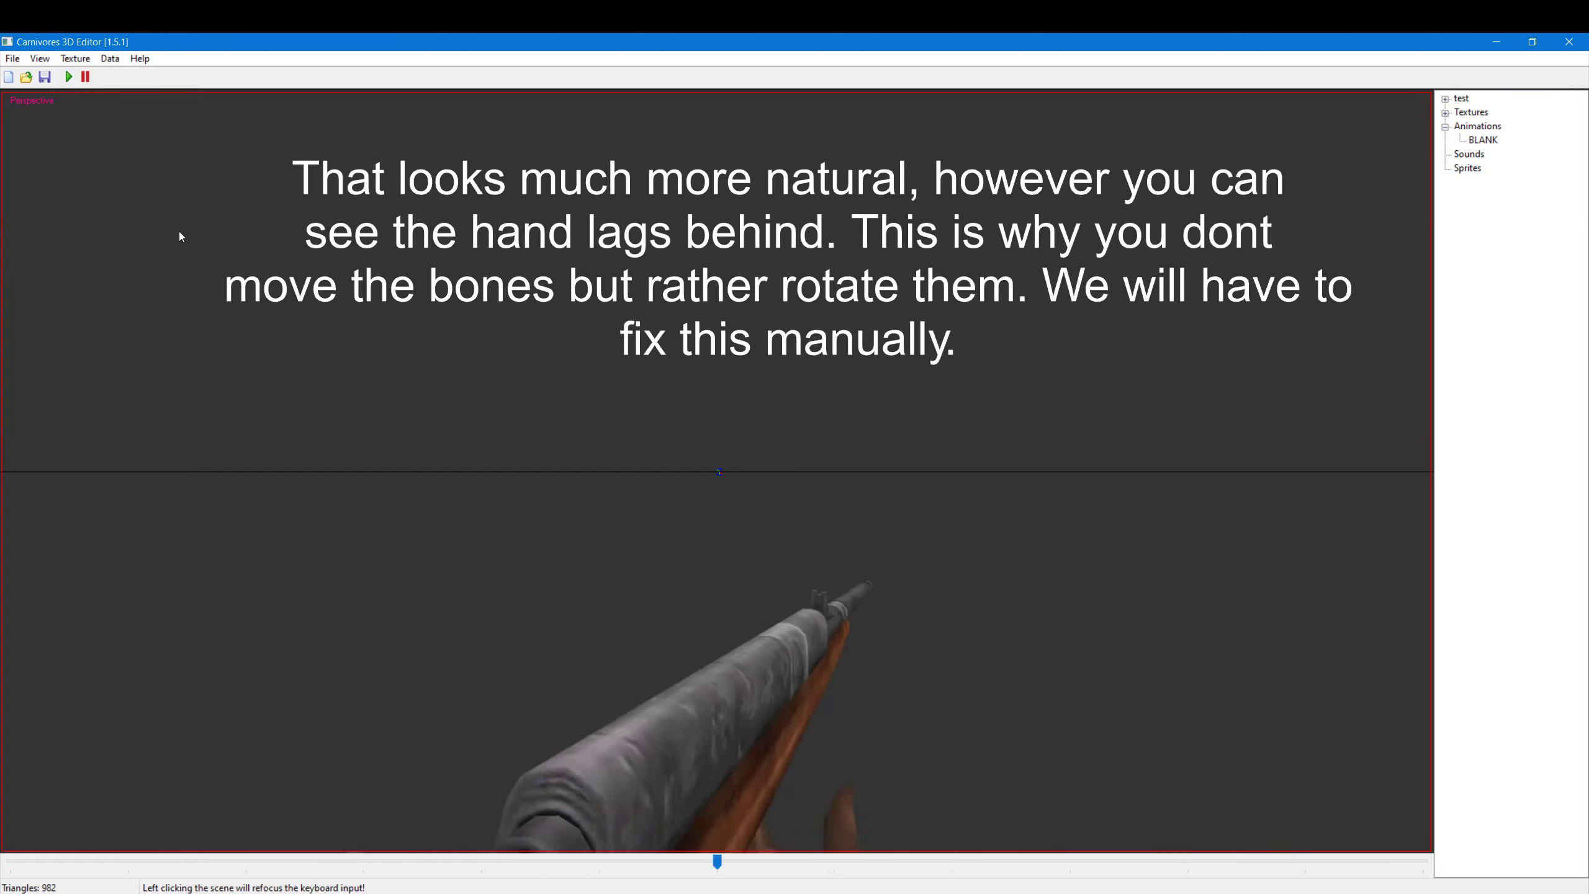
left_click(86, 78)
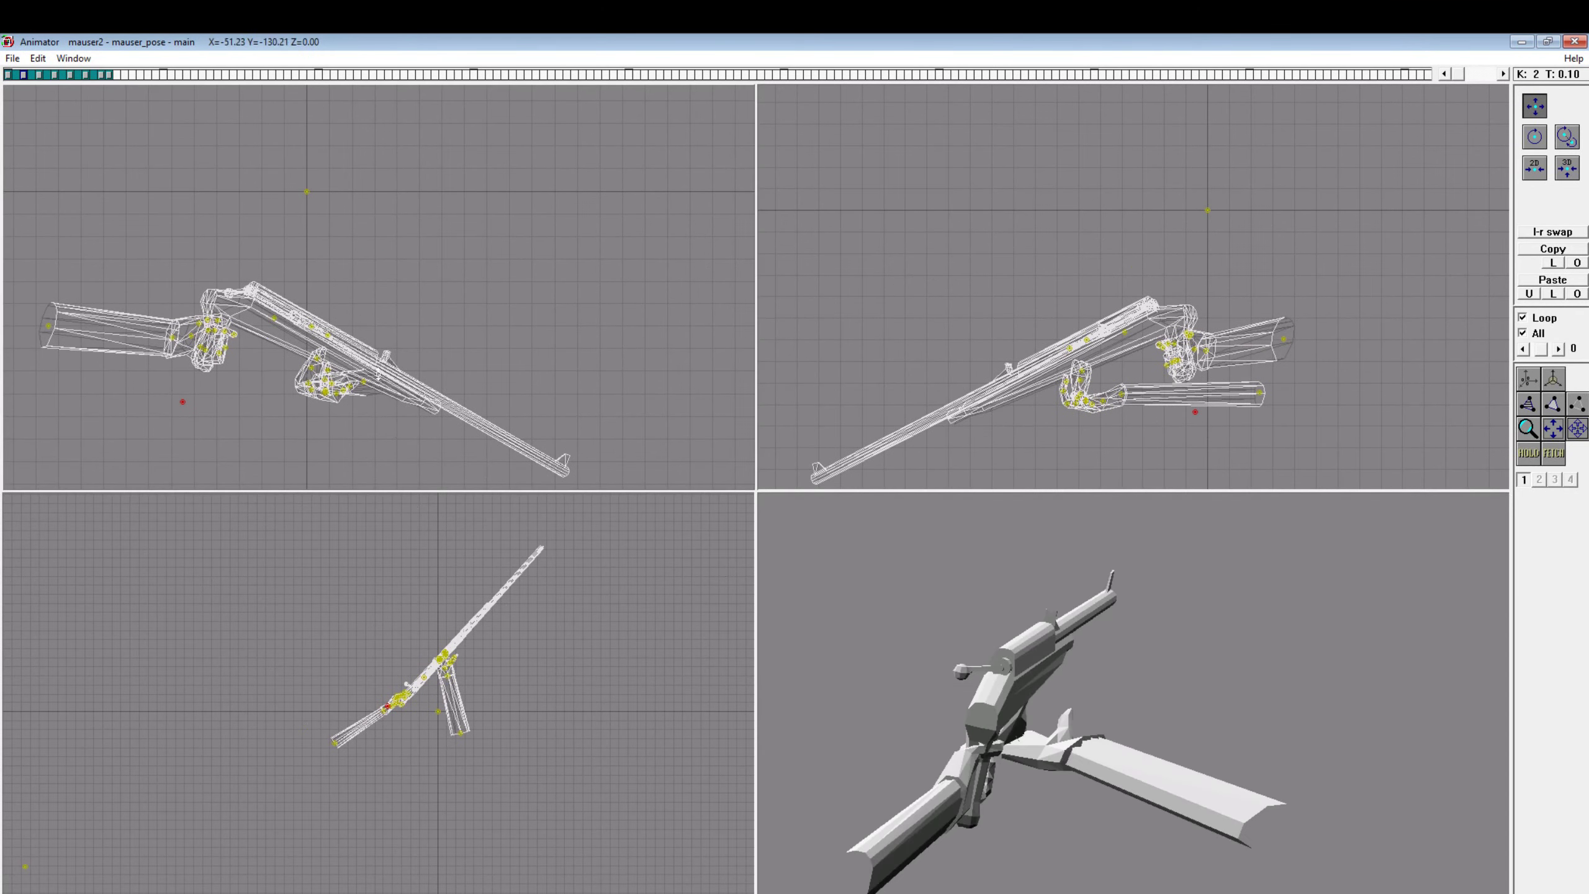
Step: Reposition the supporting arm against the rifle in Animator and test the newly saved vertex table in Carnivores 3D Editor
left_click_drag(366, 385, 621, 777)
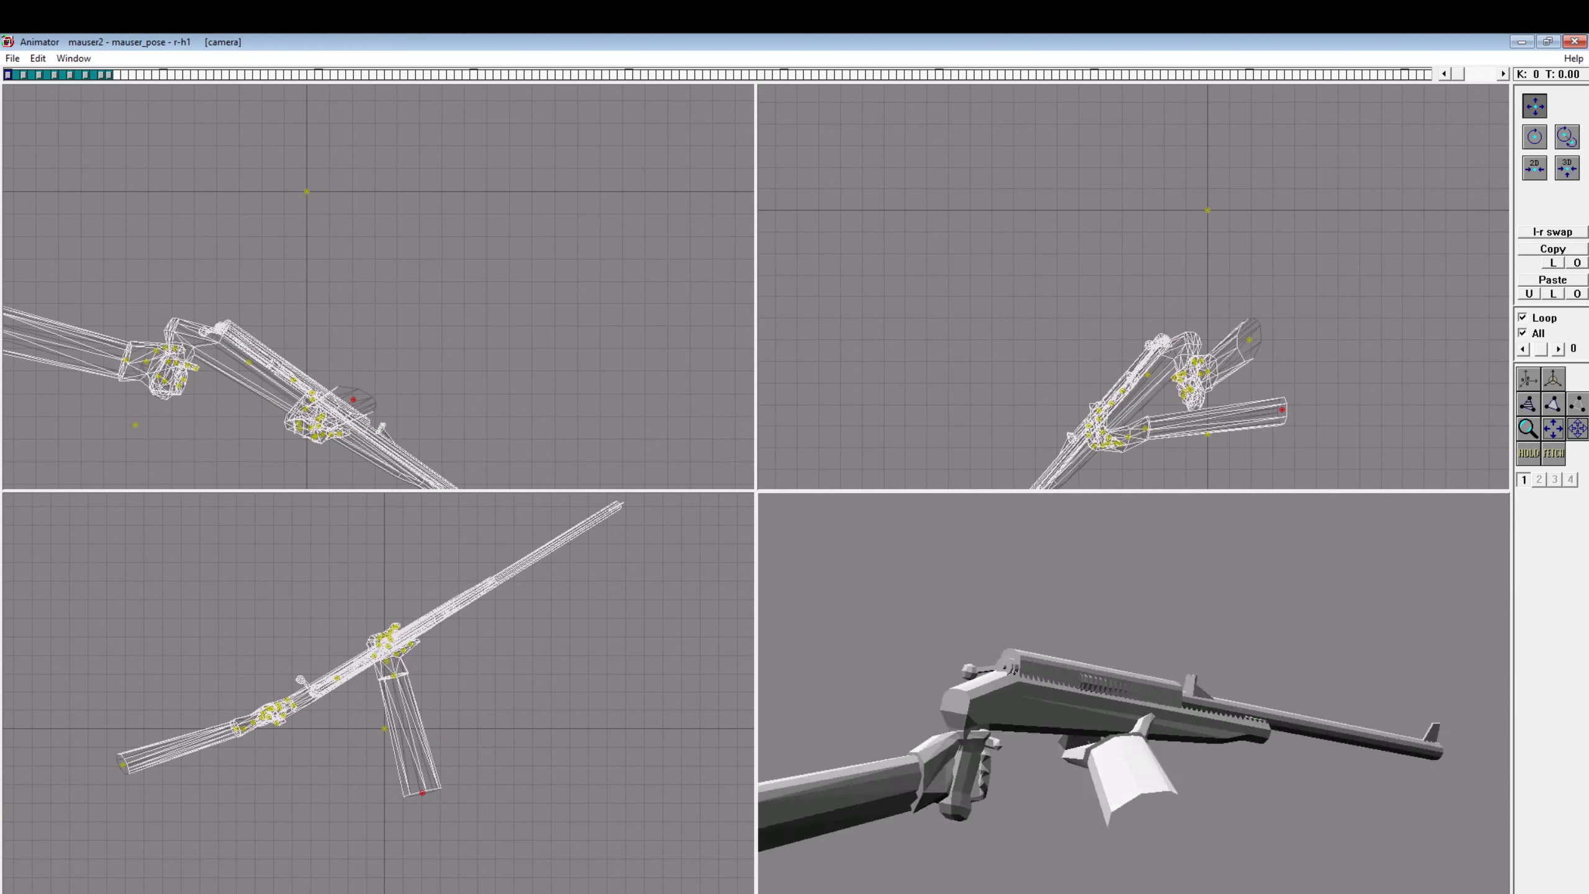
key("alt+f")
key("v")
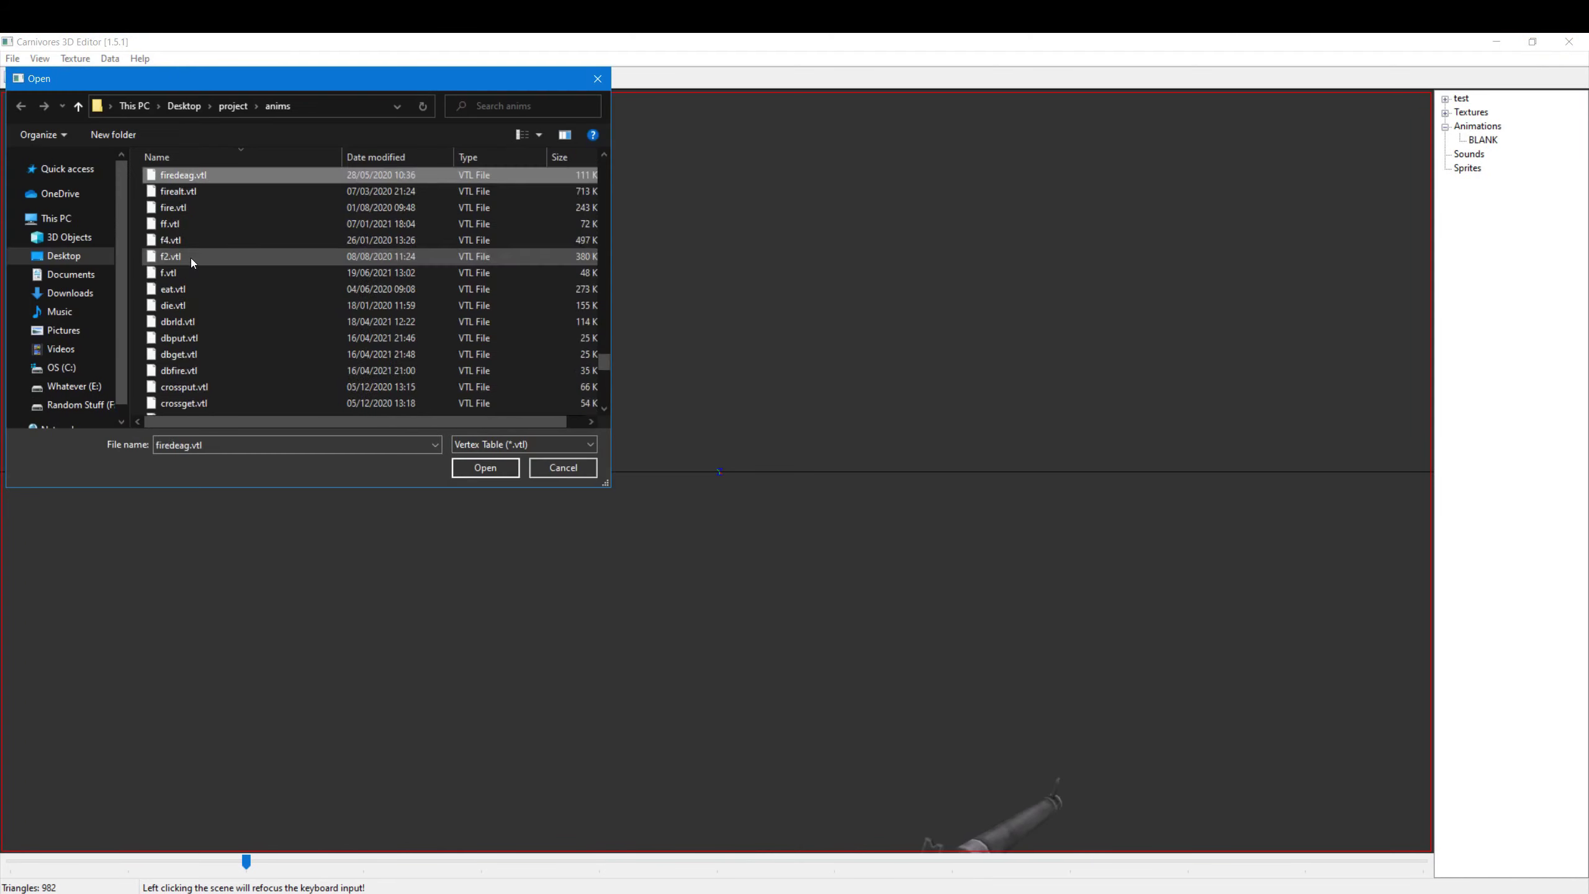
double_click(191, 259)
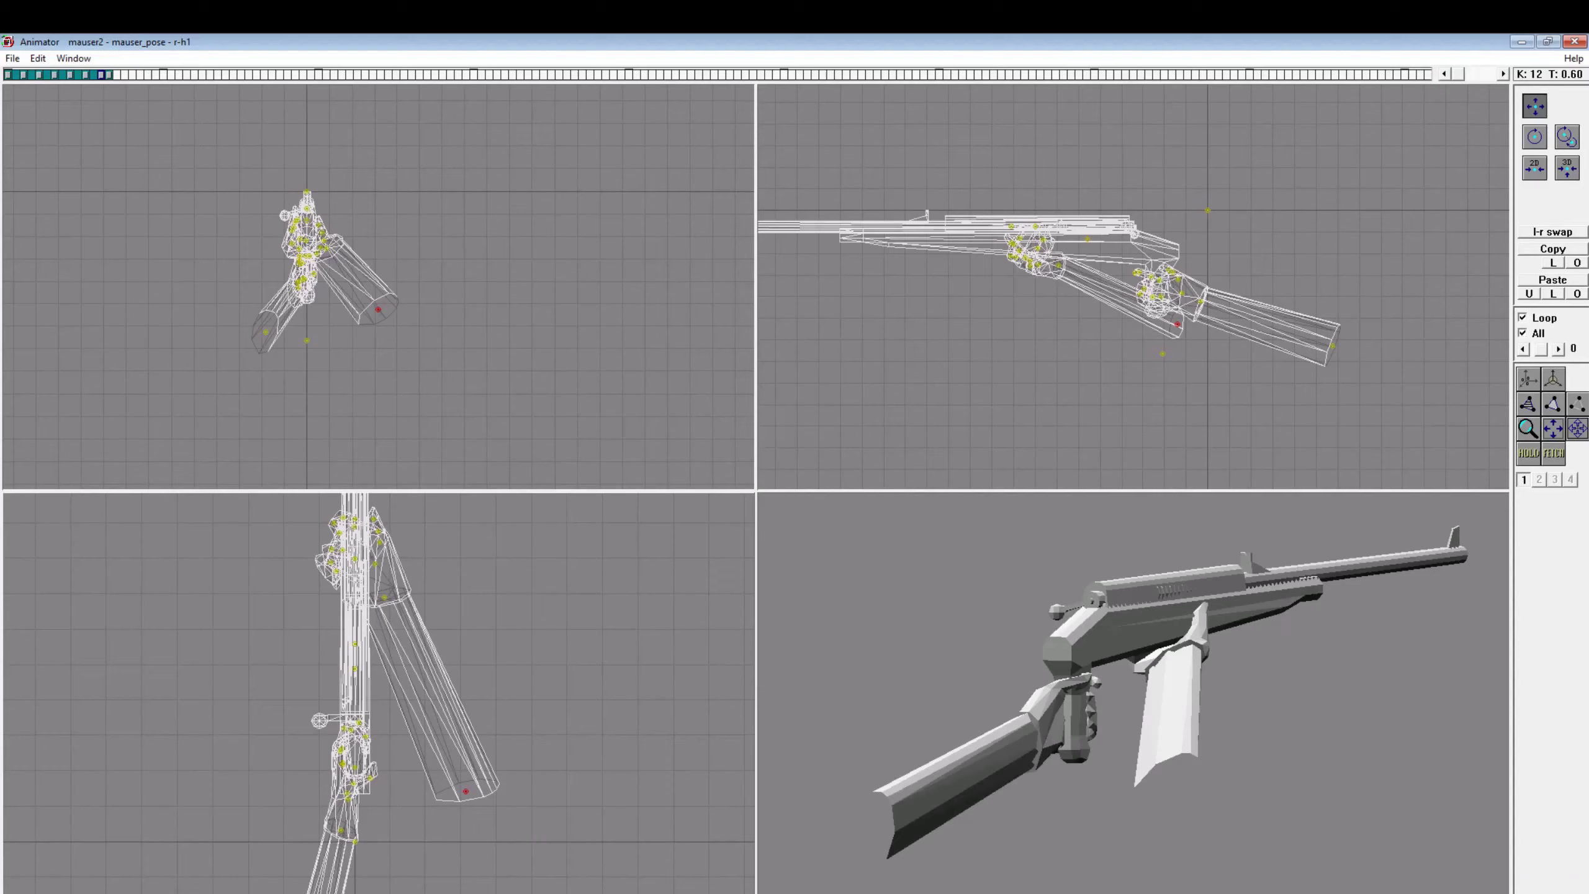
Step: Delete the local key at frame 4 and, in the mauser_get track, the world key at frame 13
key("Delete")
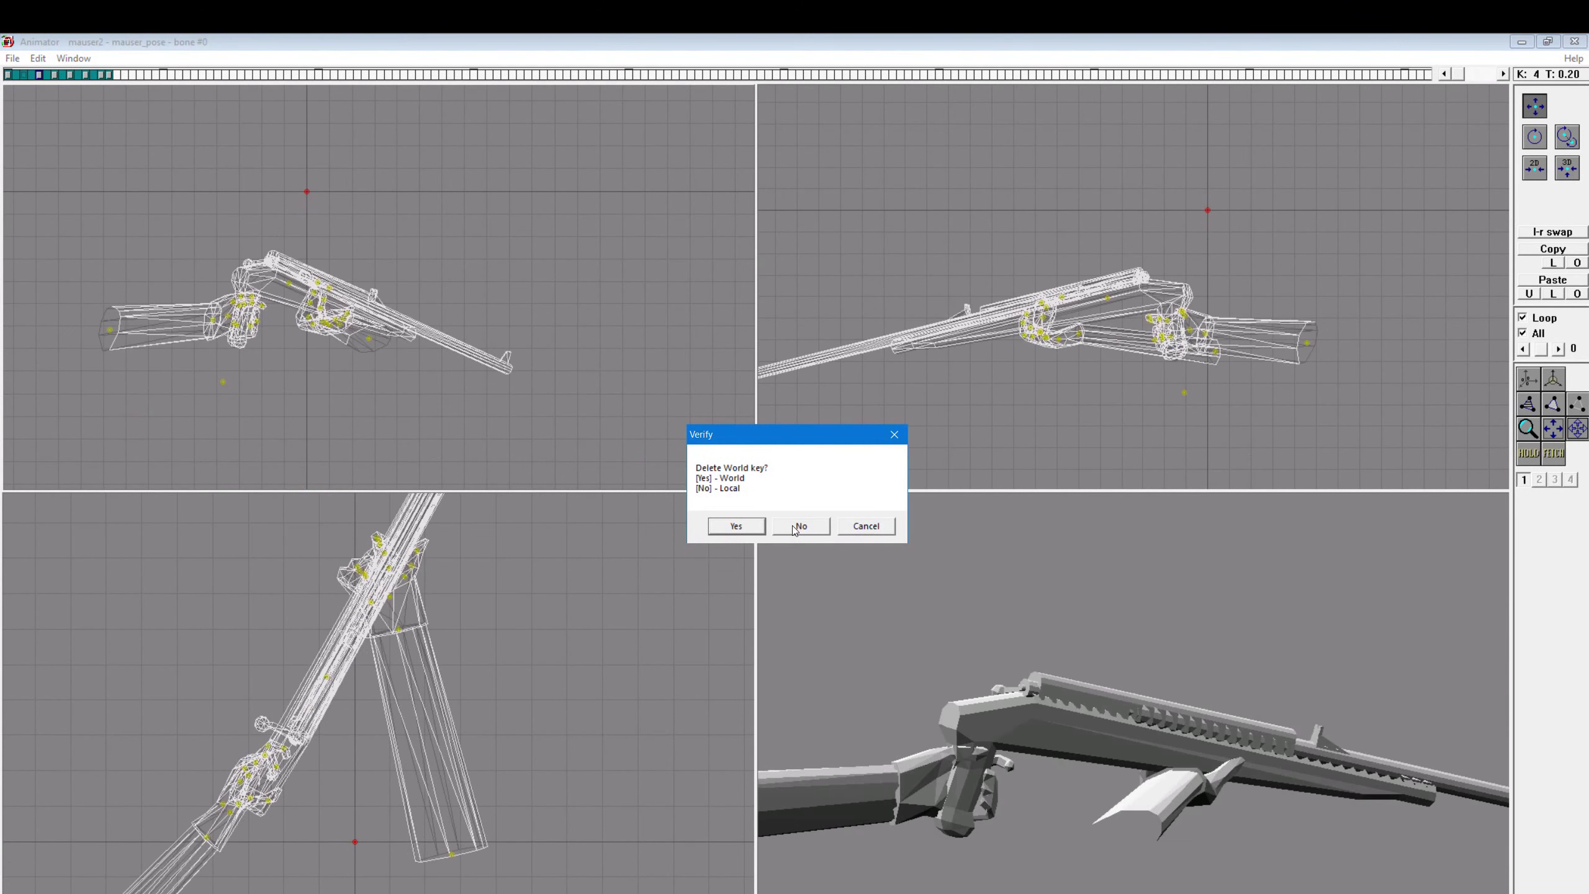
left_click(799, 526)
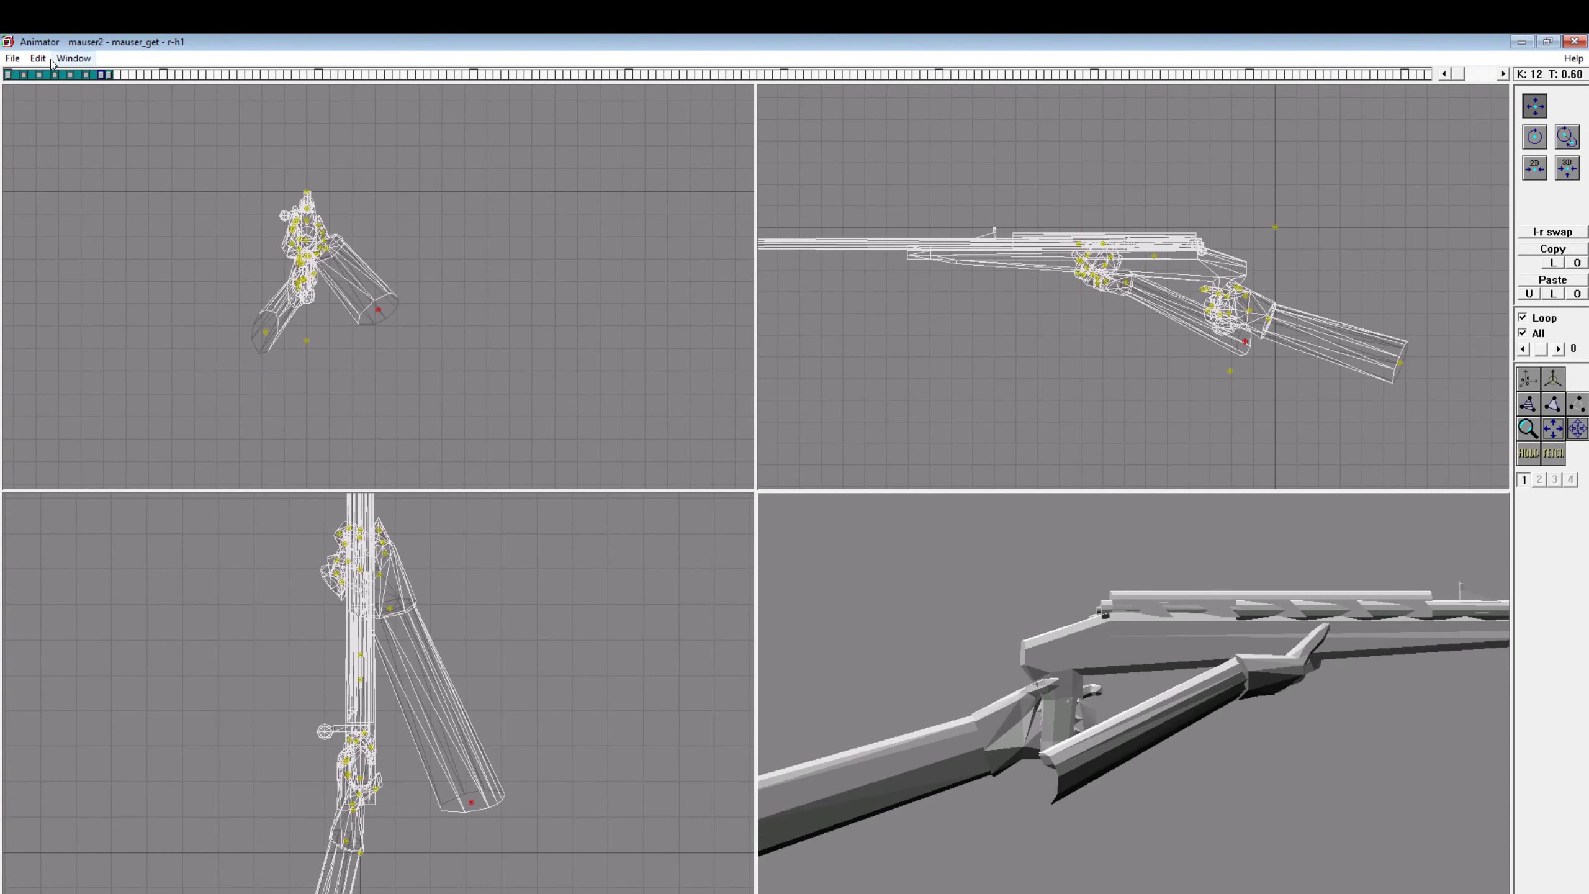
left_click(39, 59)
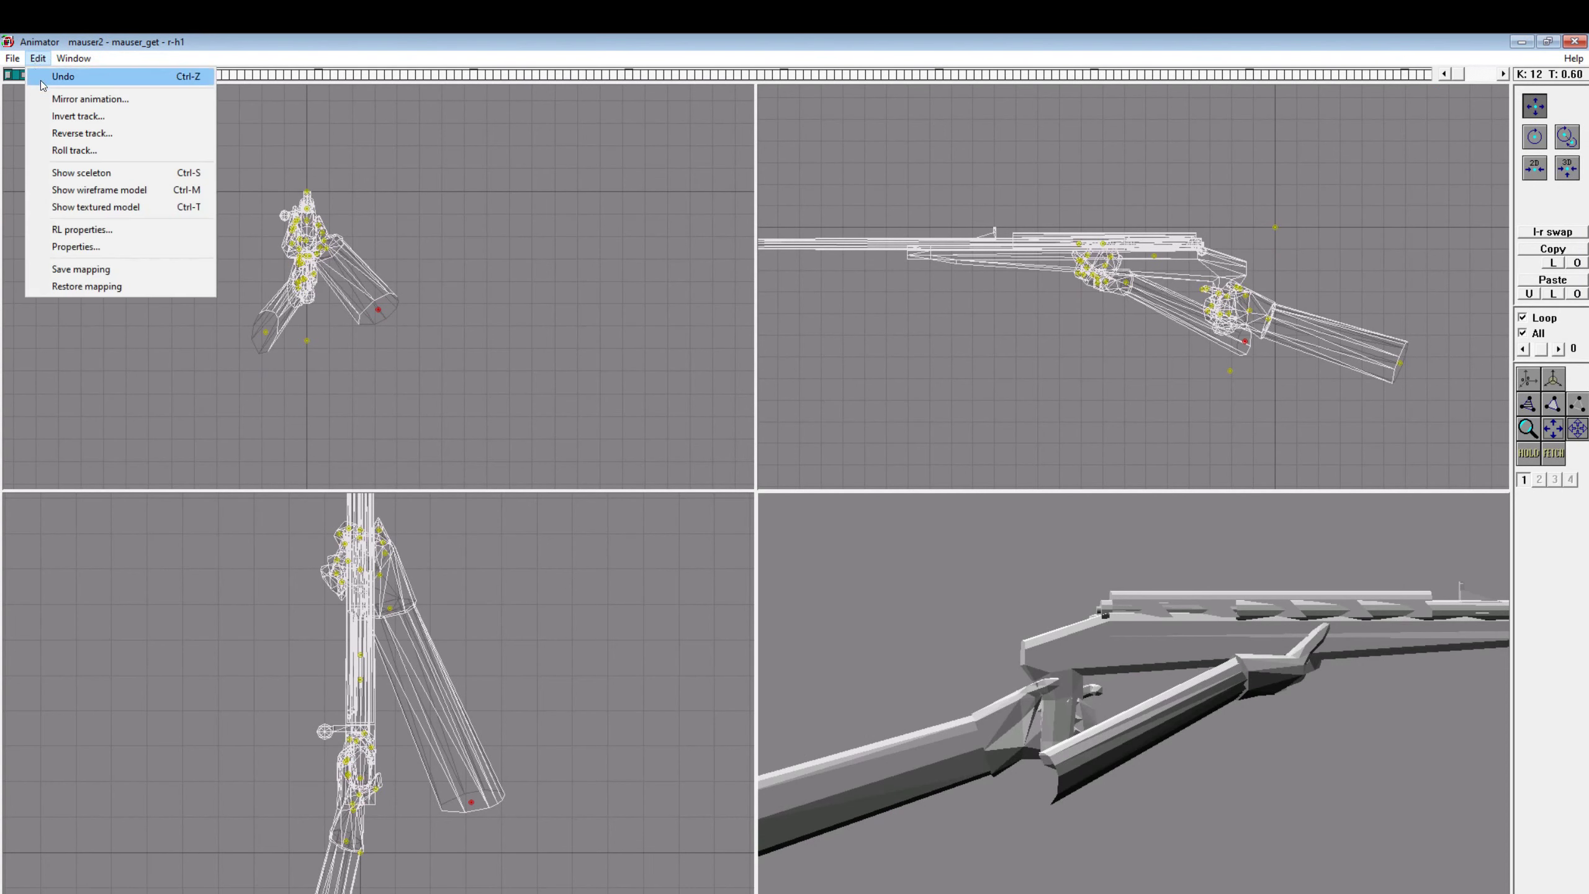
left_click(185, 161)
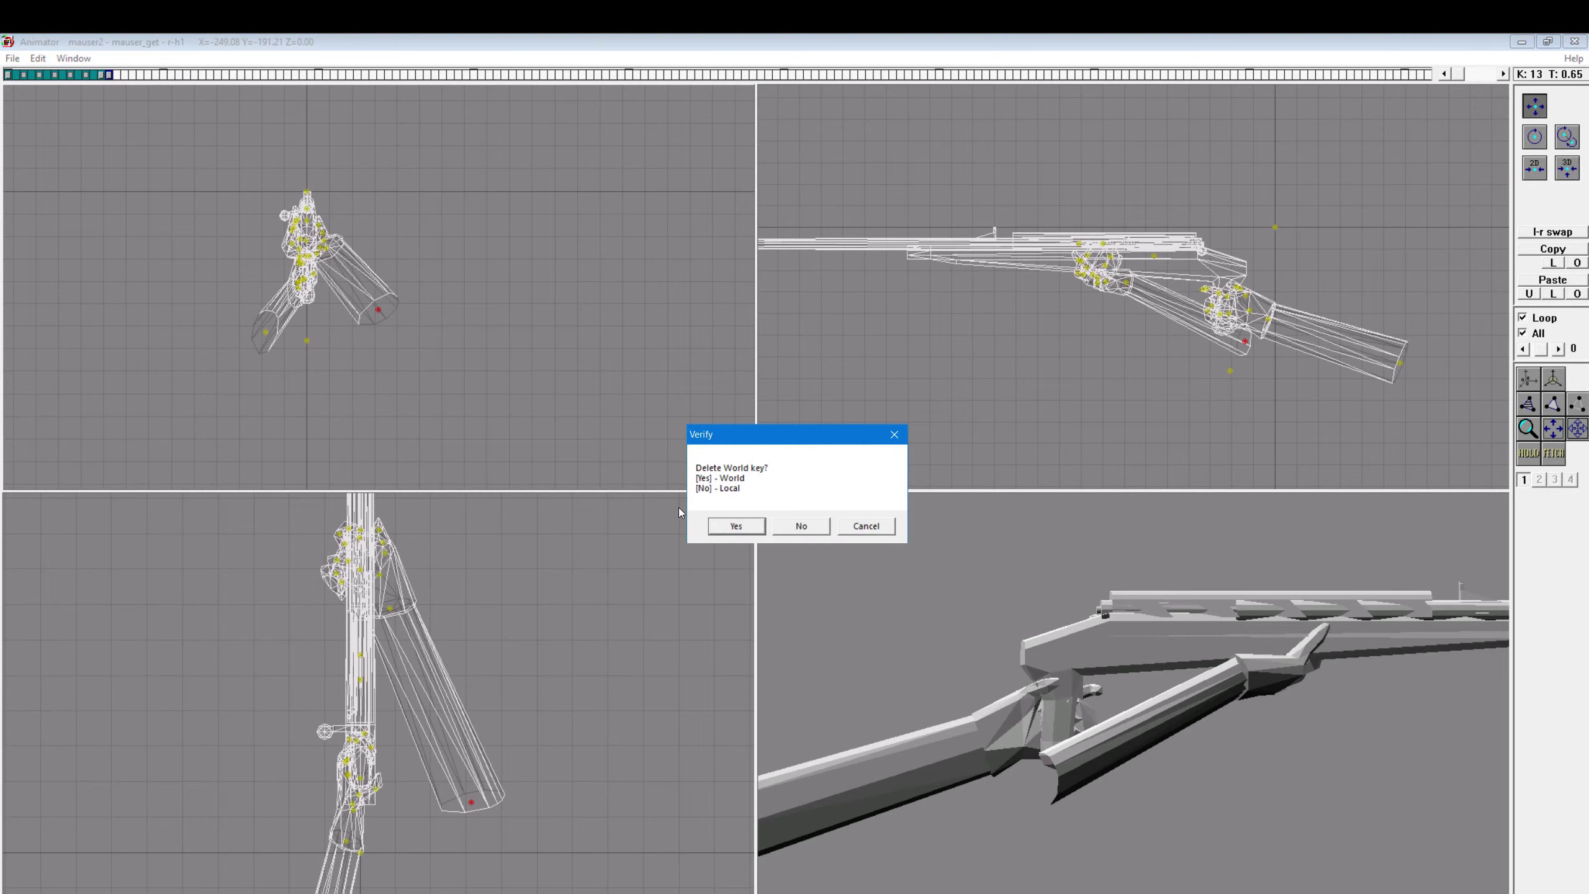
left_click(728, 530)
Step: Invert the mauser_get track so that the motion ends in the lowered pose at frame 12
left_click(38, 58)
left_click(75, 117)
left_click(203, 178)
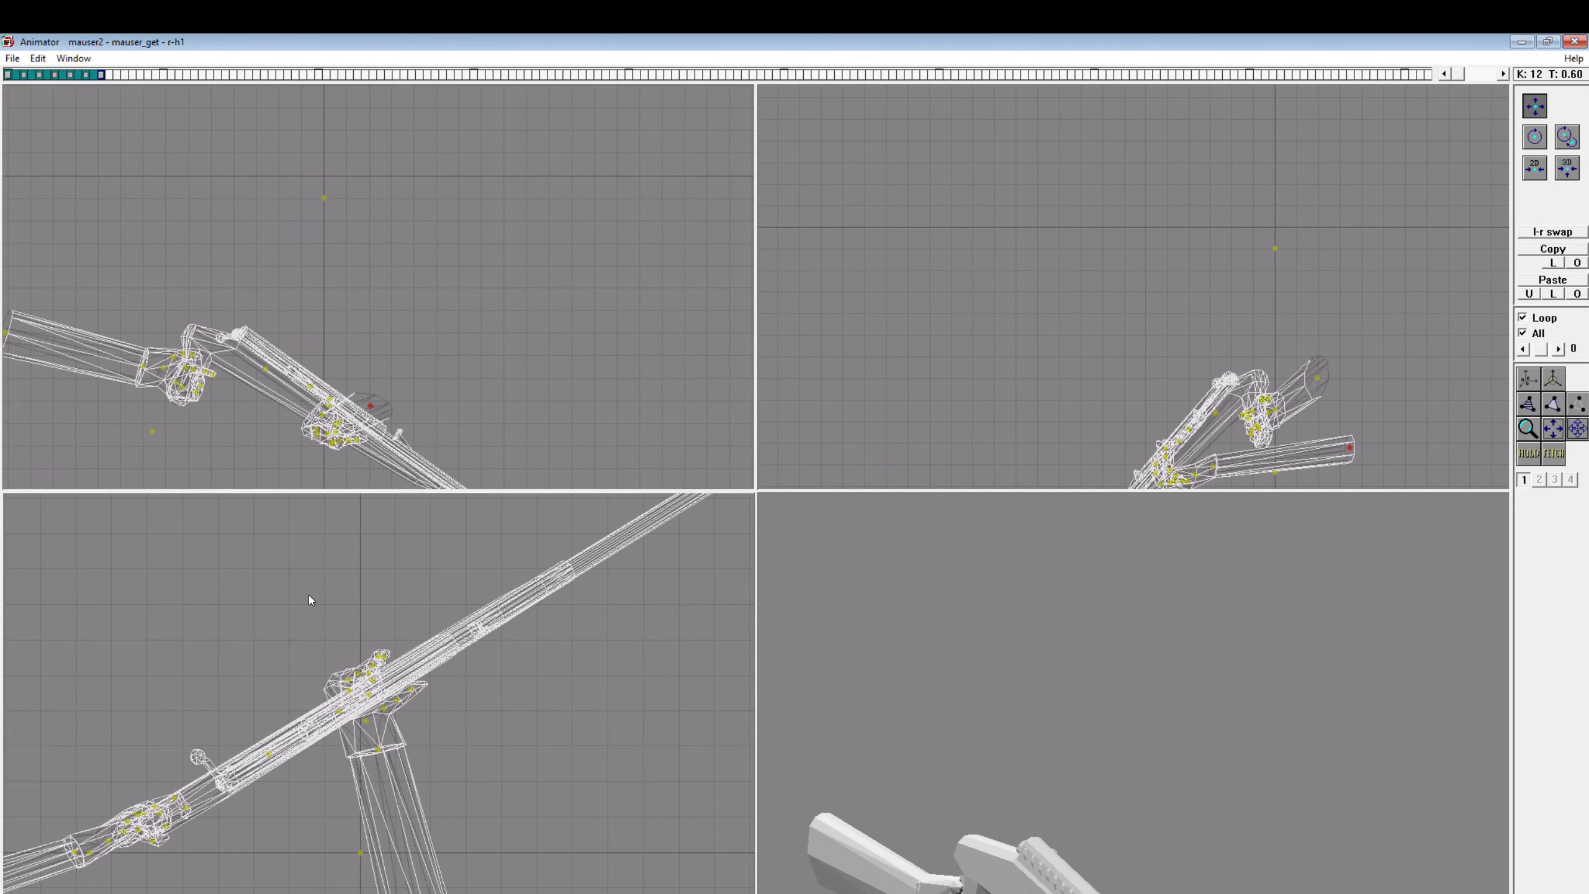
middle_click_drag(311, 601, 350, 601)
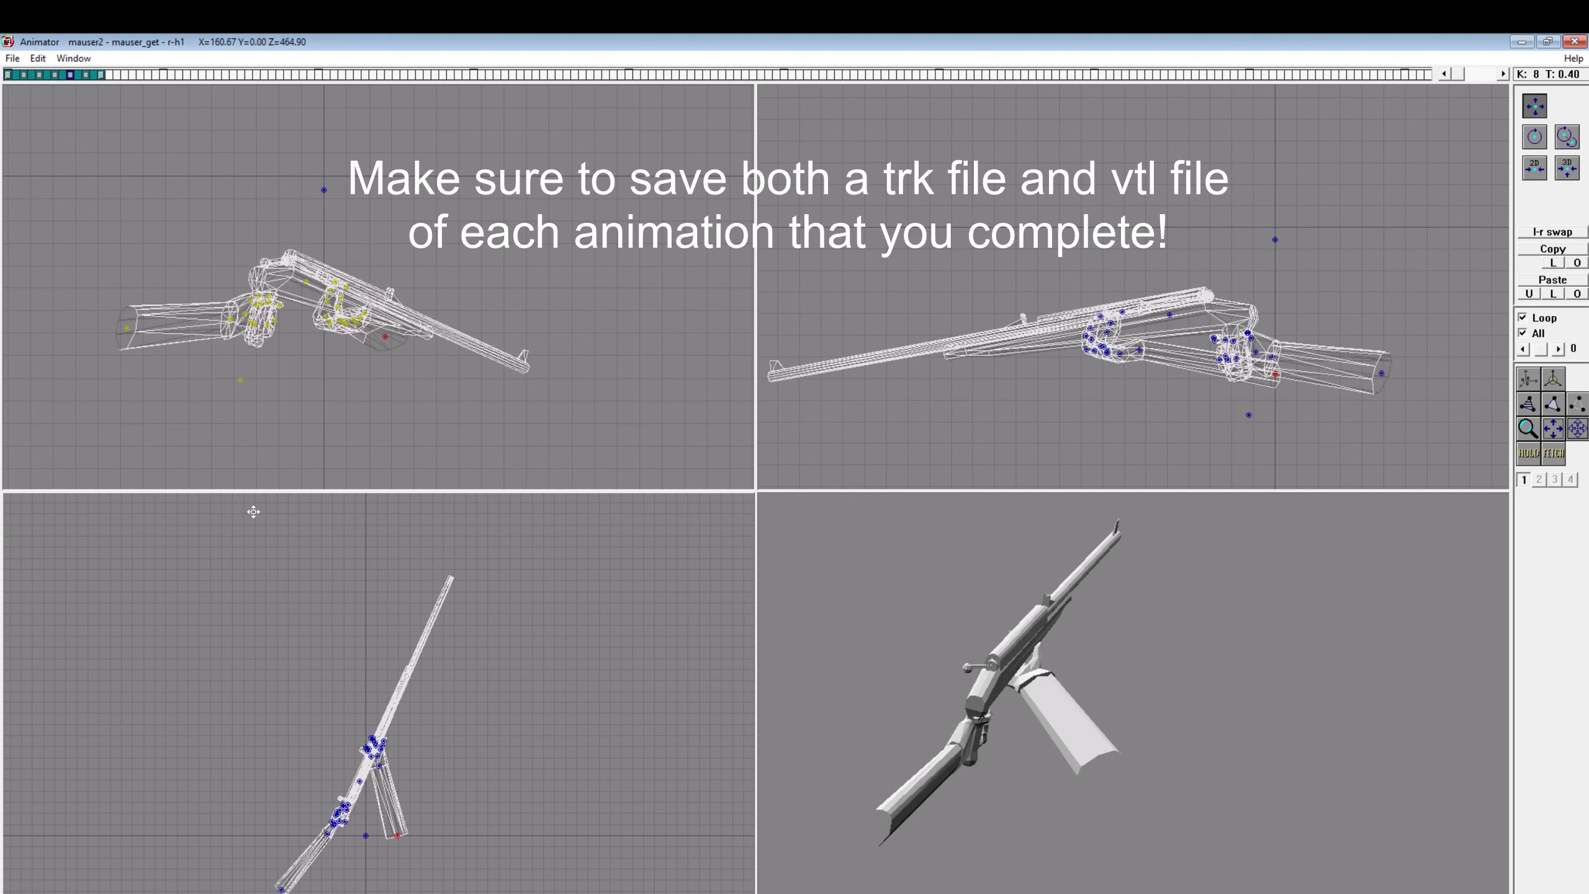
Step: Check the inverted animation in Carnivores 3D Editor and open the properties of its BLANK animation
left_click(37, 58)
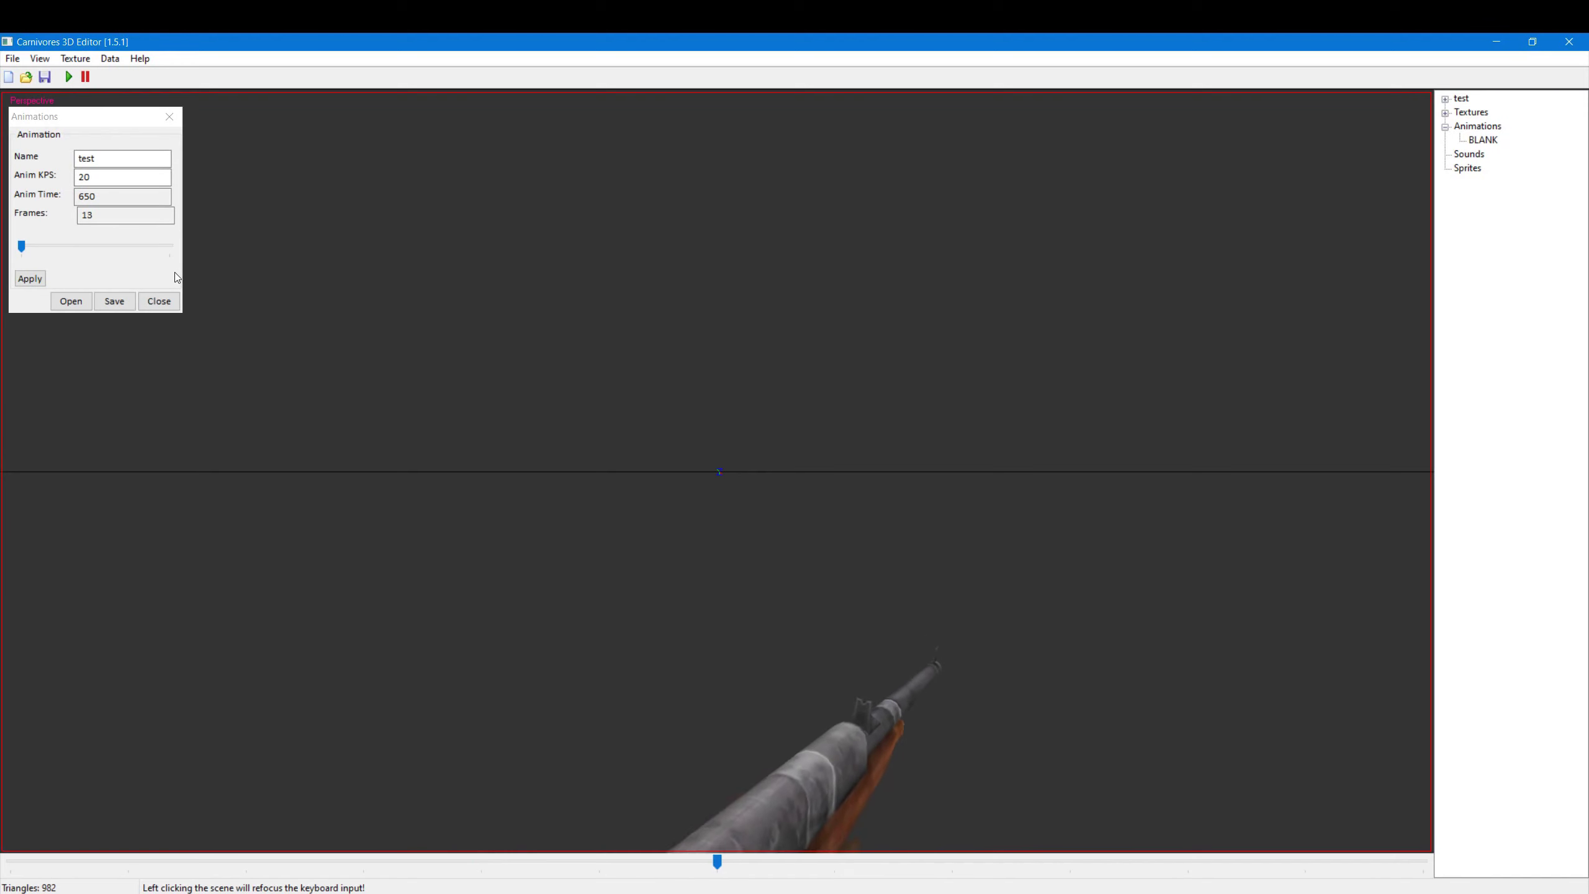
left_click(62, 199)
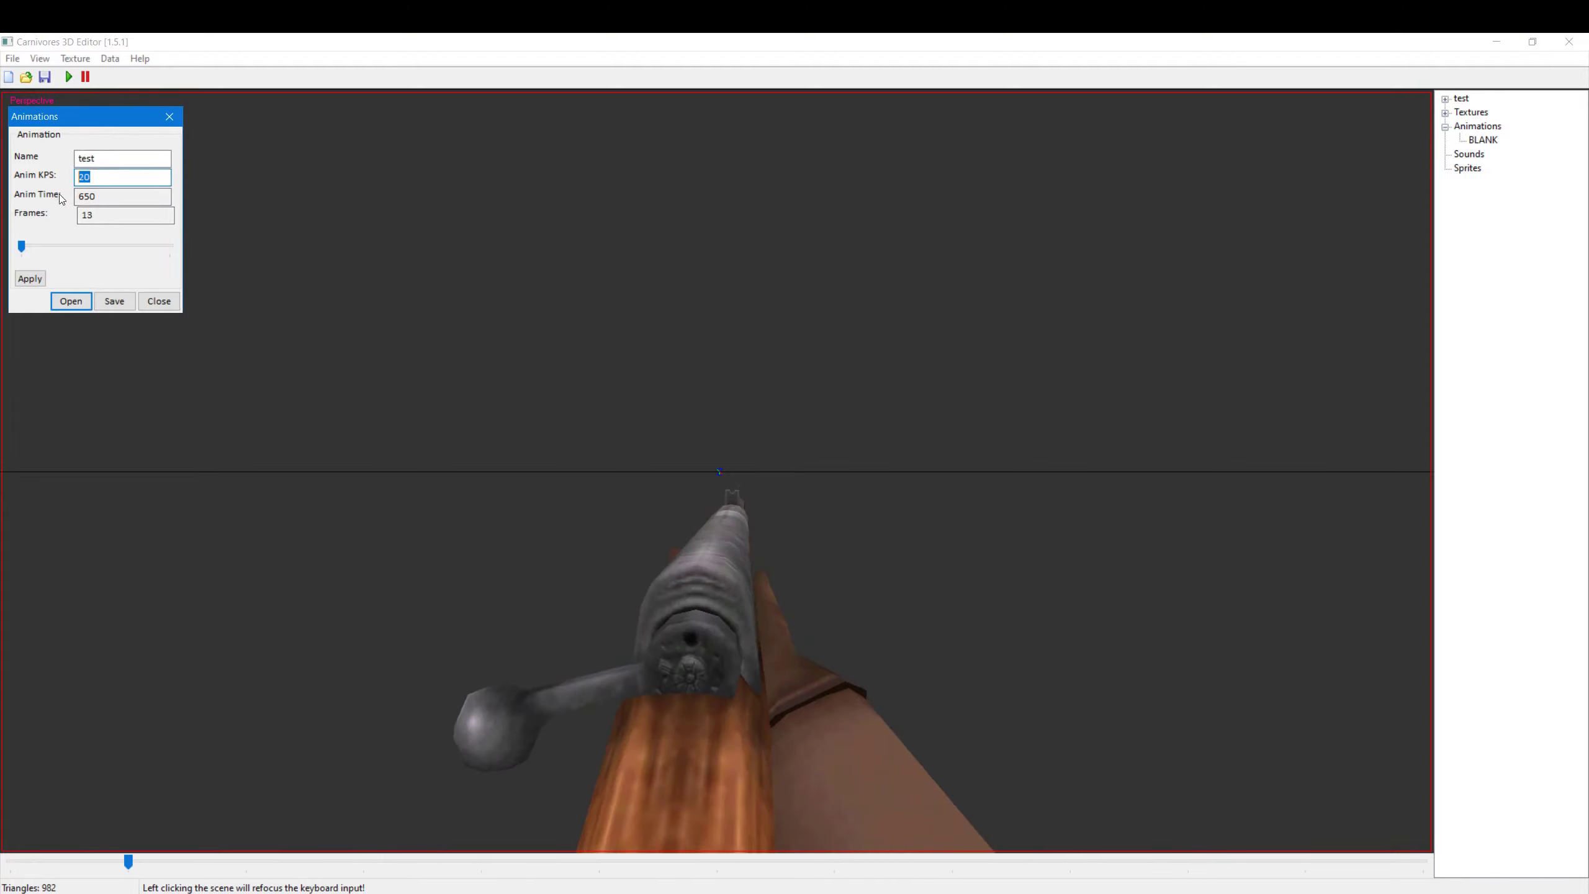
left_click(168, 306)
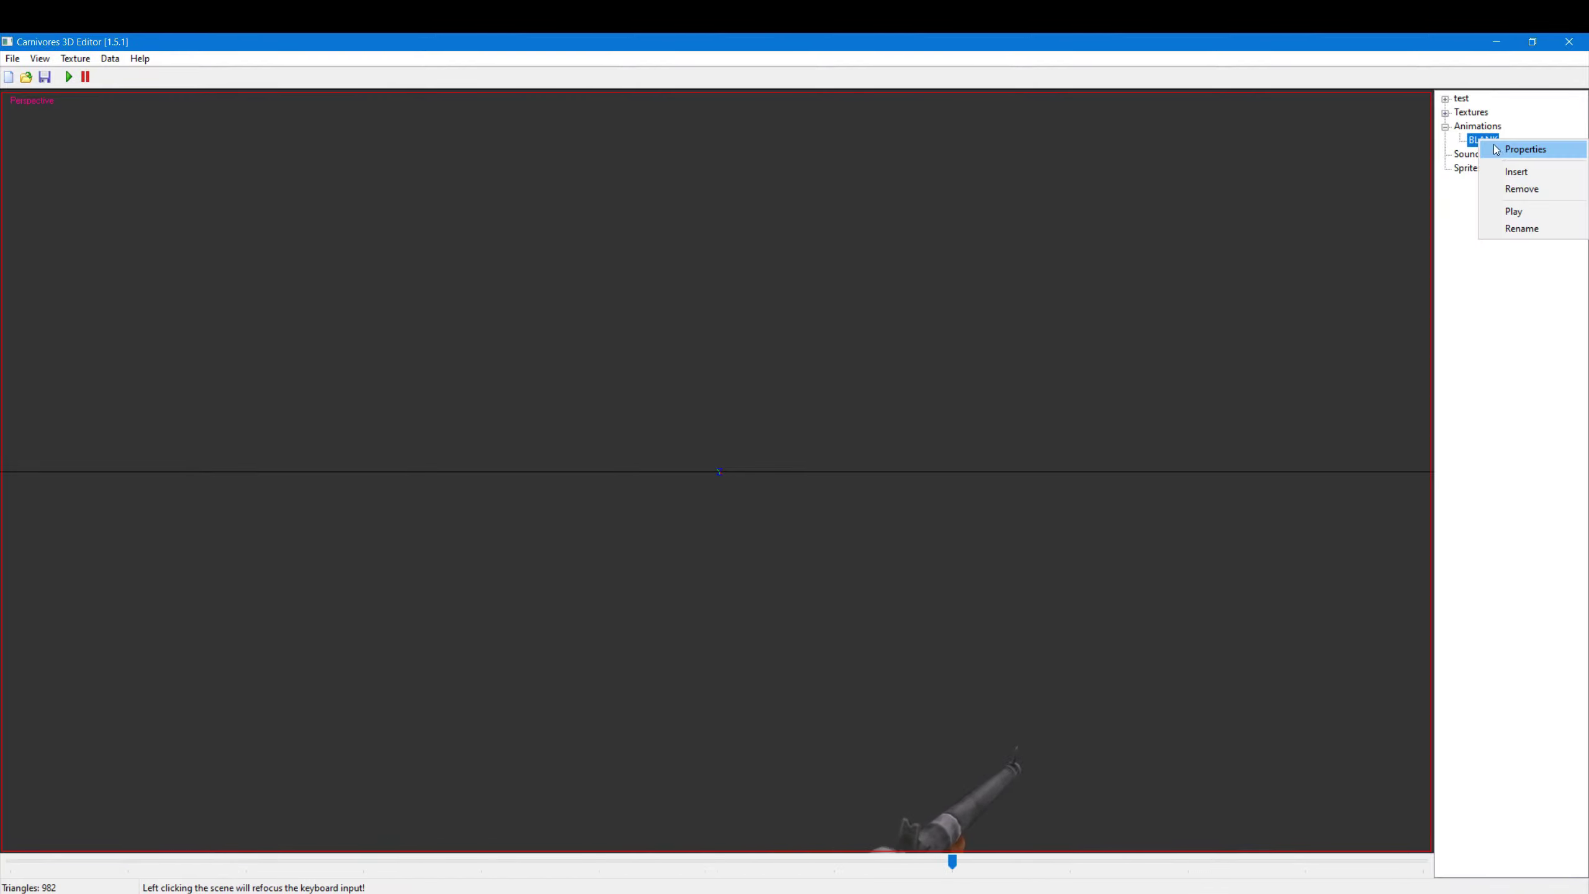
left_click(1496, 149)
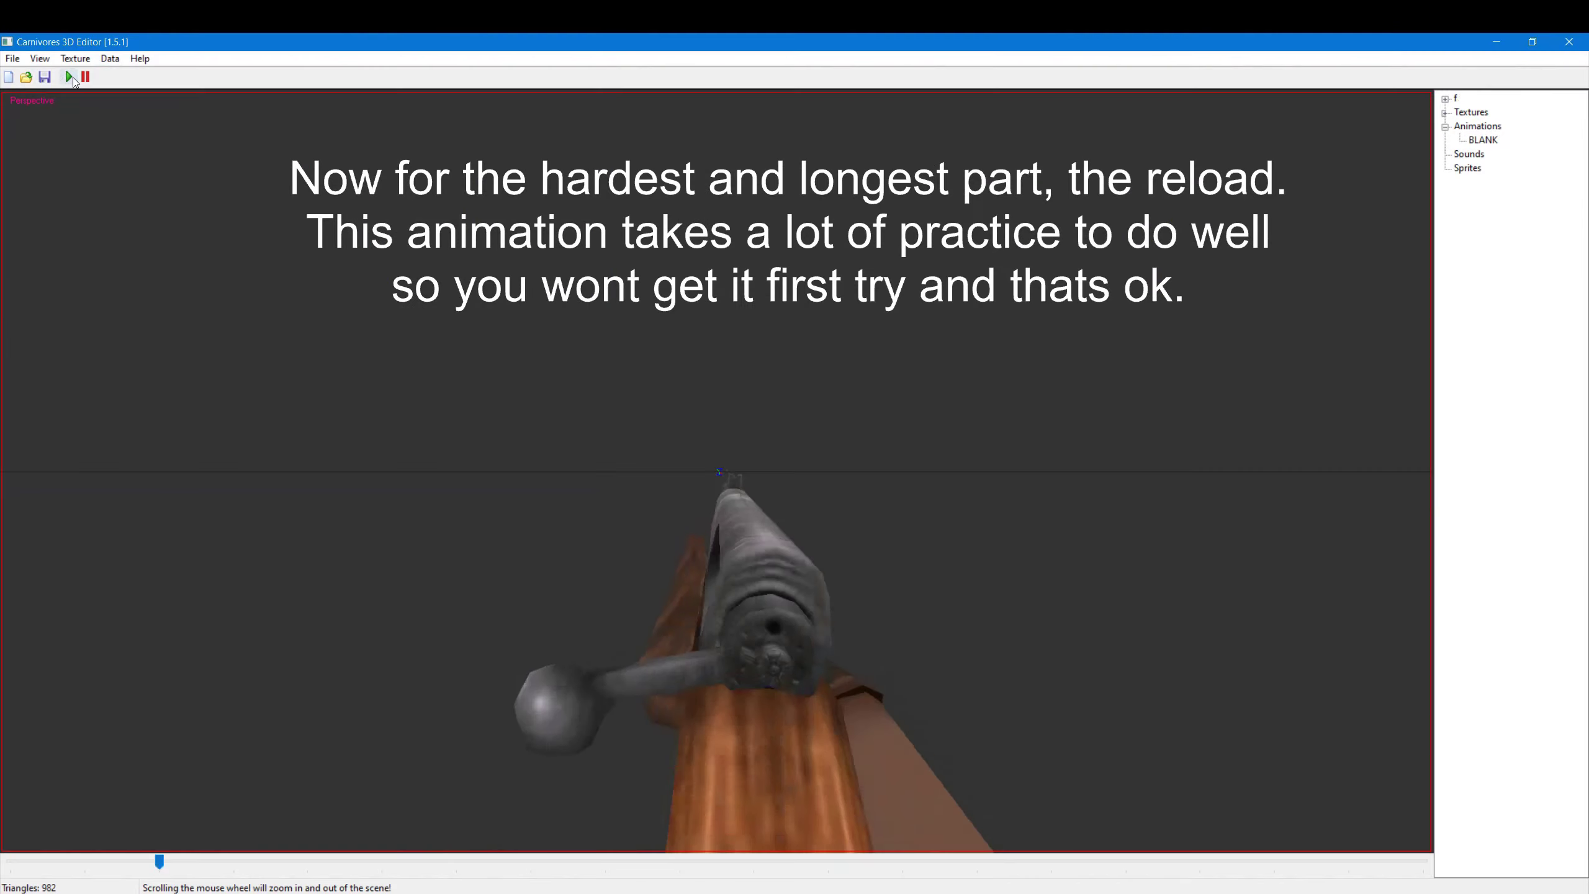
Step: Edit the keys of the mauser_rld reload track in Animator up to frame 107, posing the hands around the bolt
key("ctrl+o")
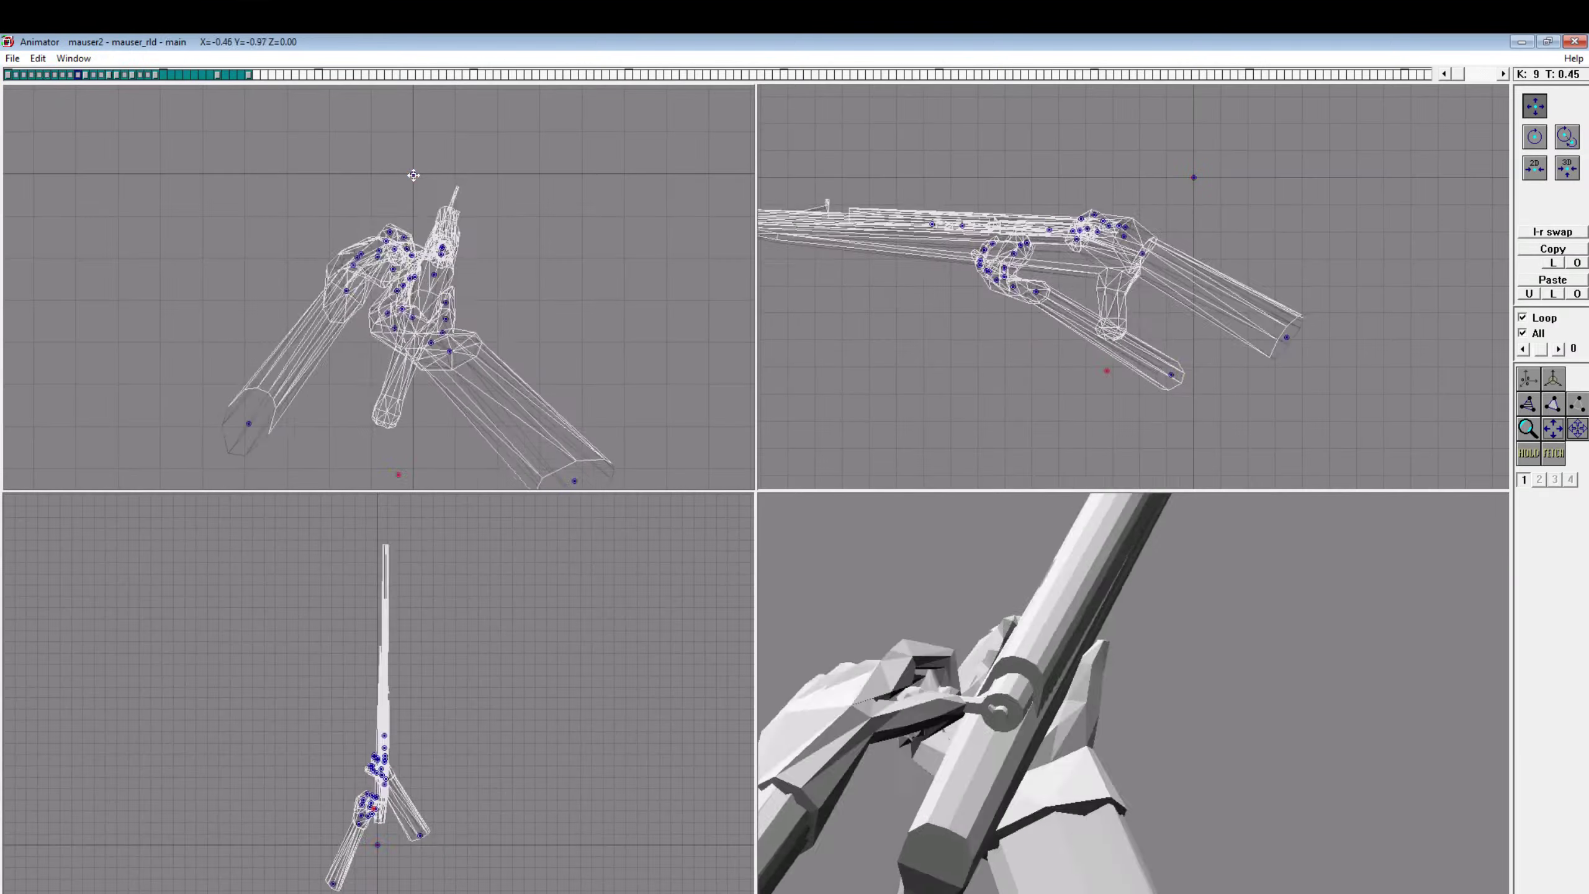
left_click(211, 75)
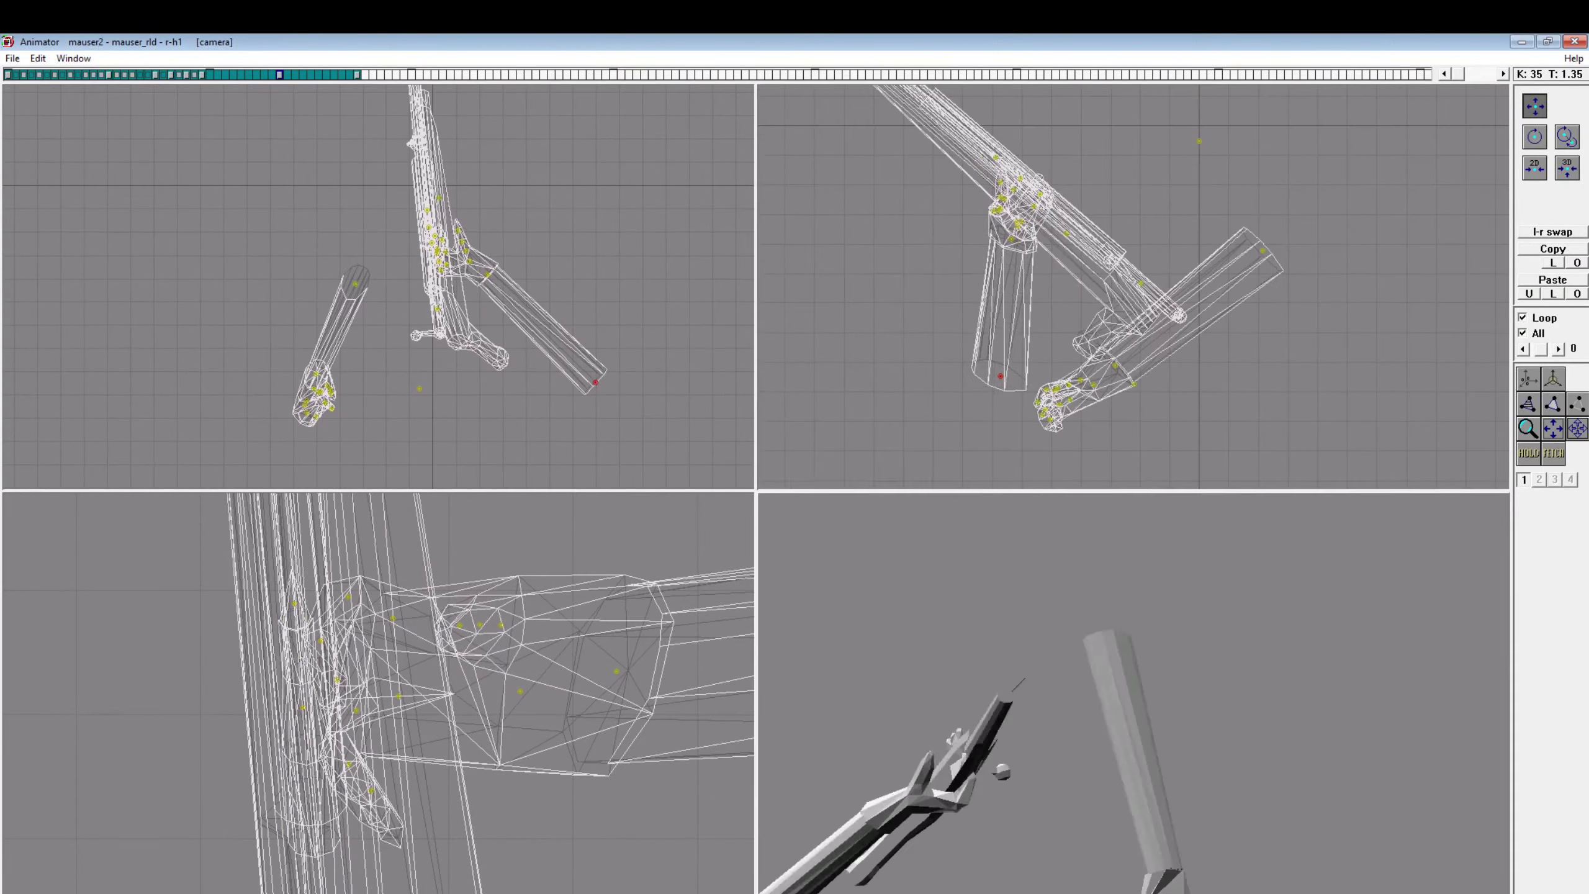
key("Delete")
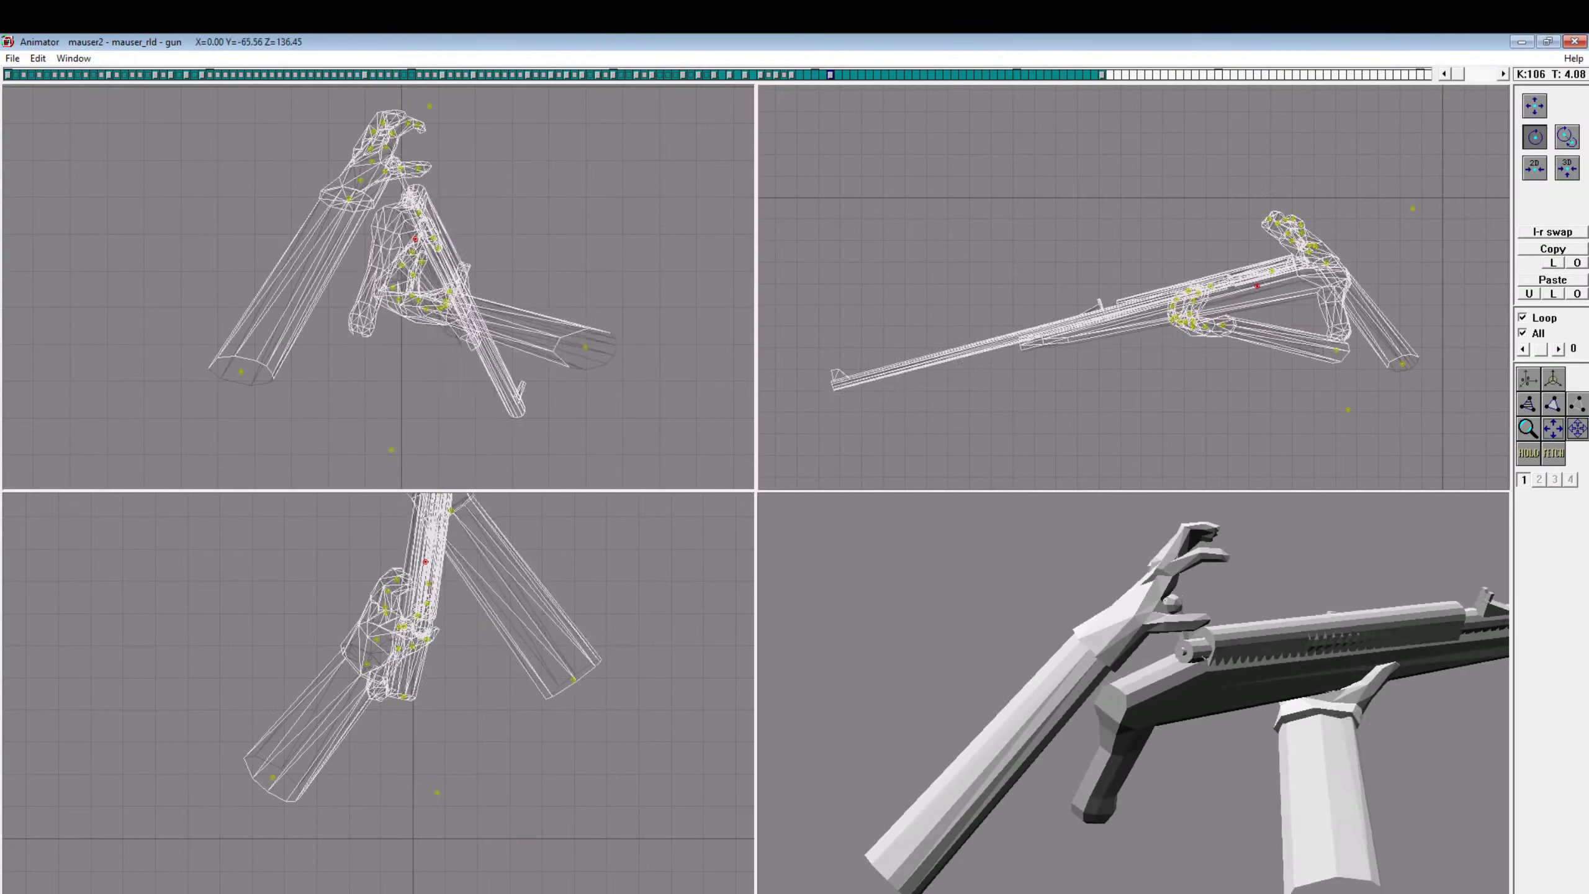
left_click(95, 75)
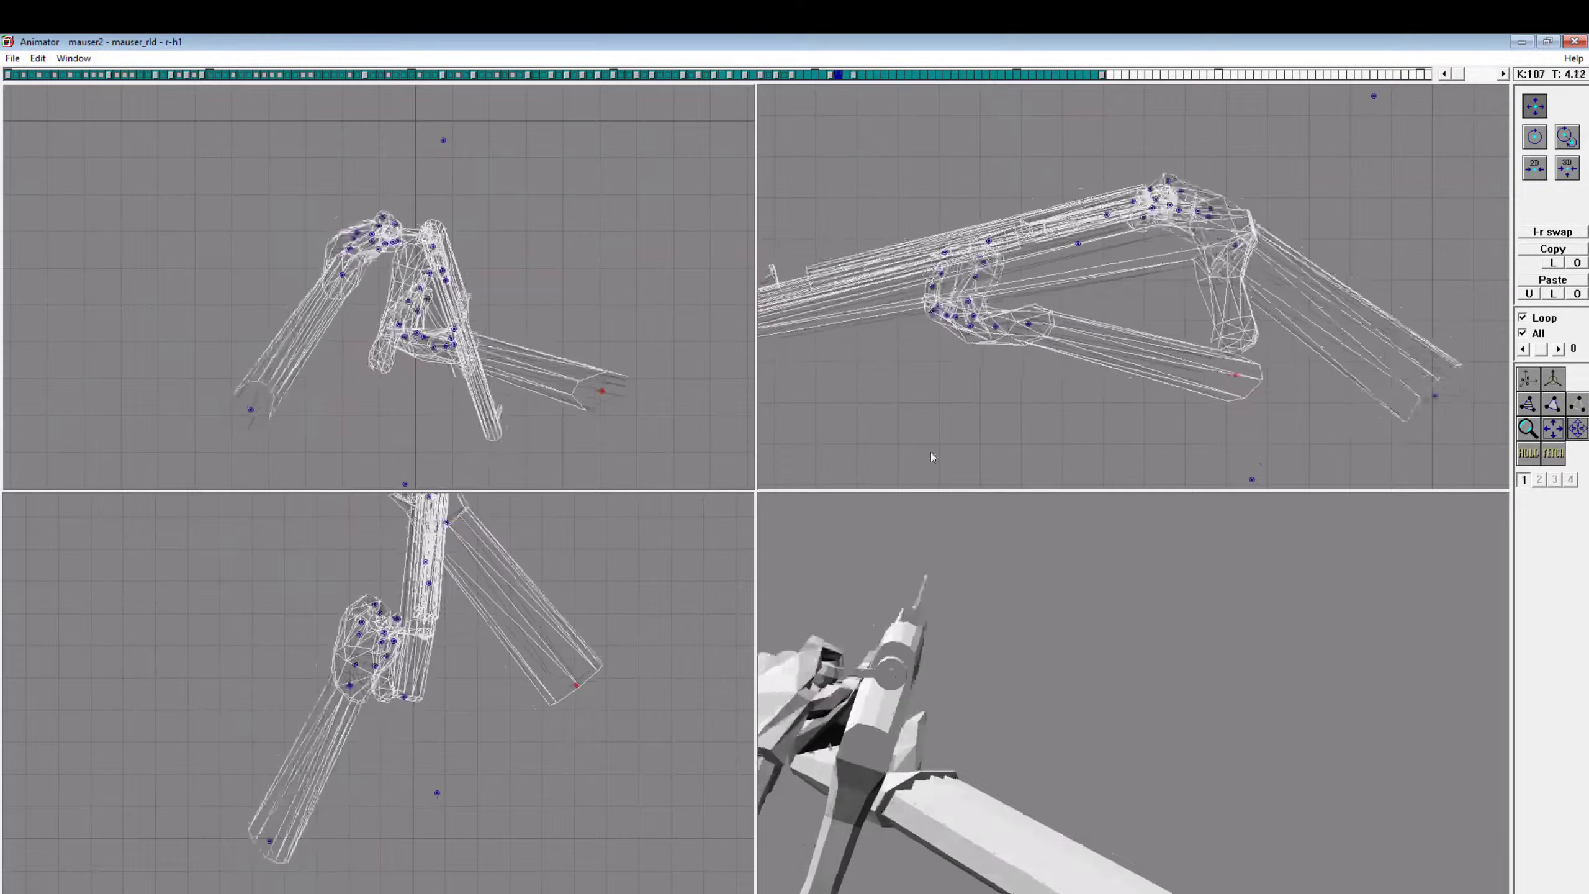
left_click(255, 413)
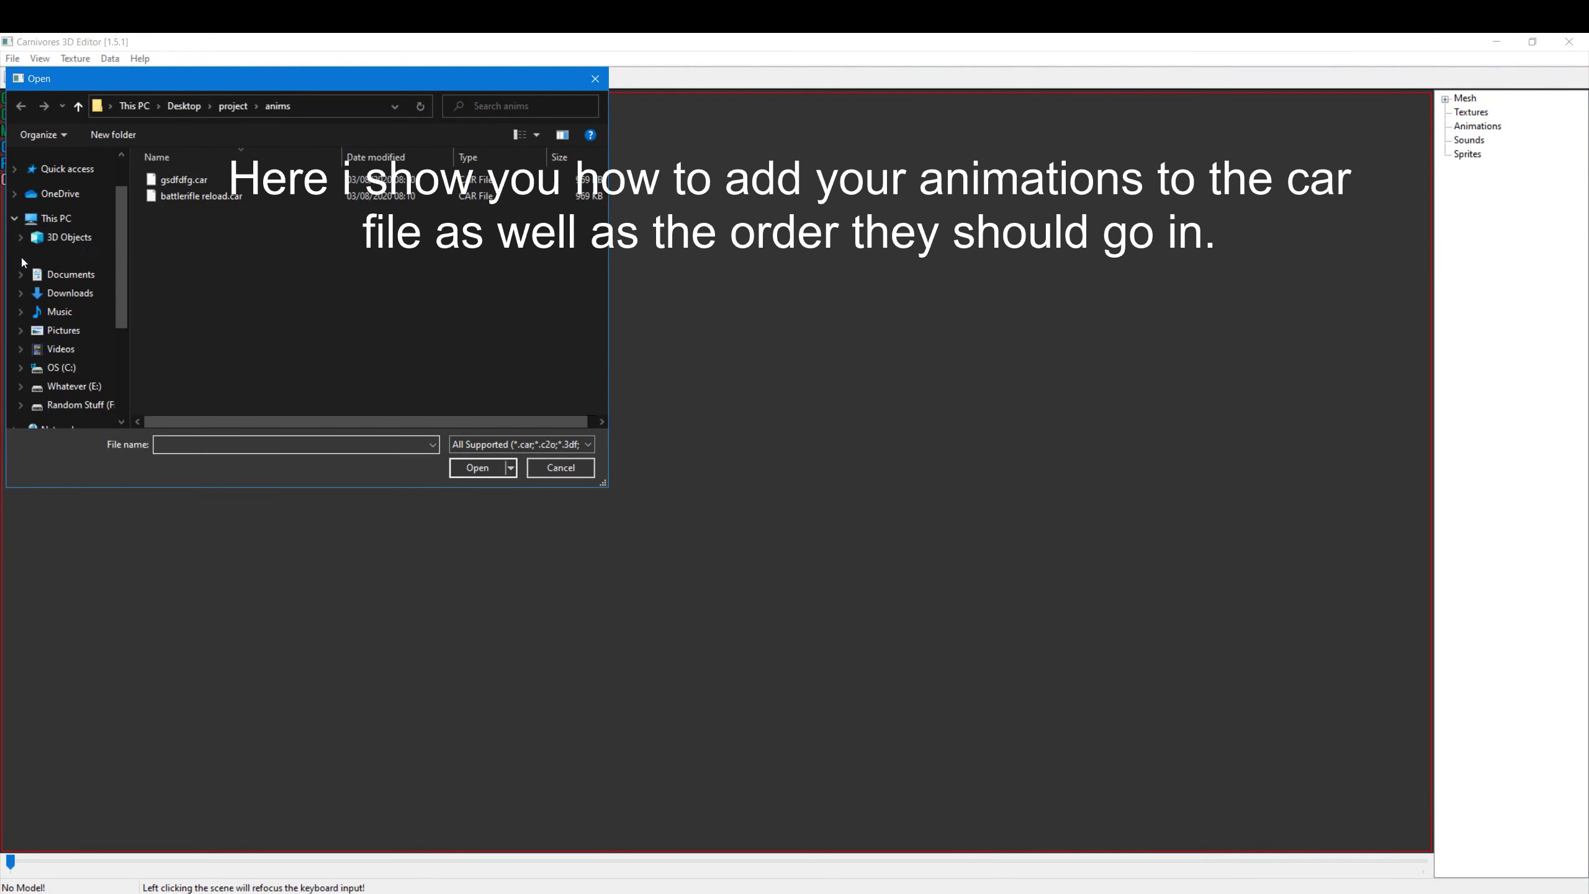
Step: Open the mauser 3DF model from the project folder in Carnivores 3D Editor and add a blank animation to it
left_click(67, 369)
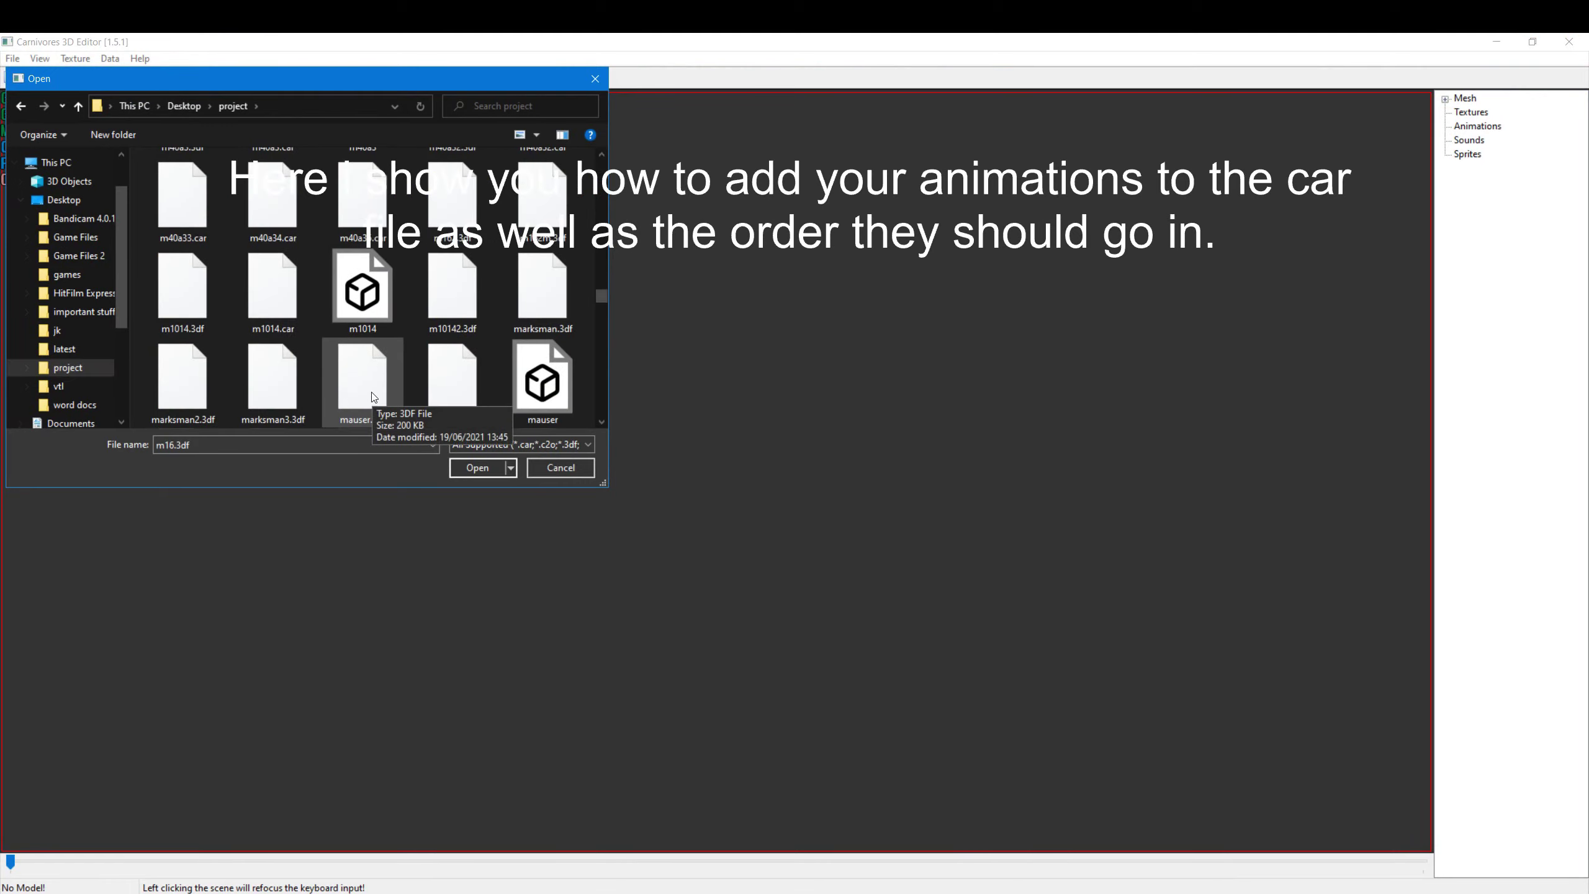
double_click(386, 374)
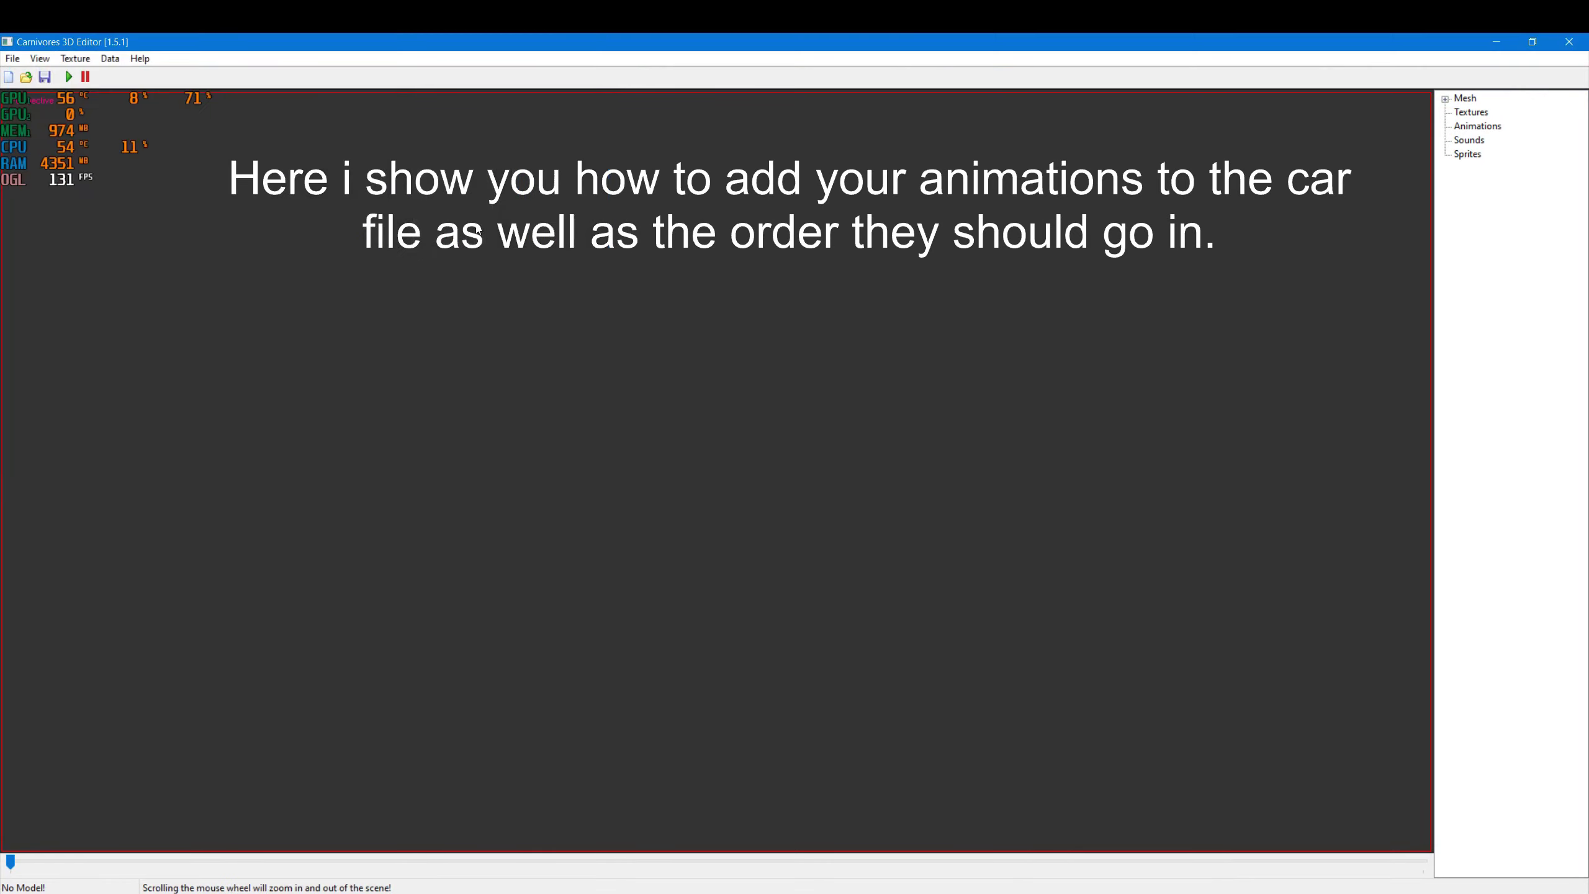
left_click(807, 516)
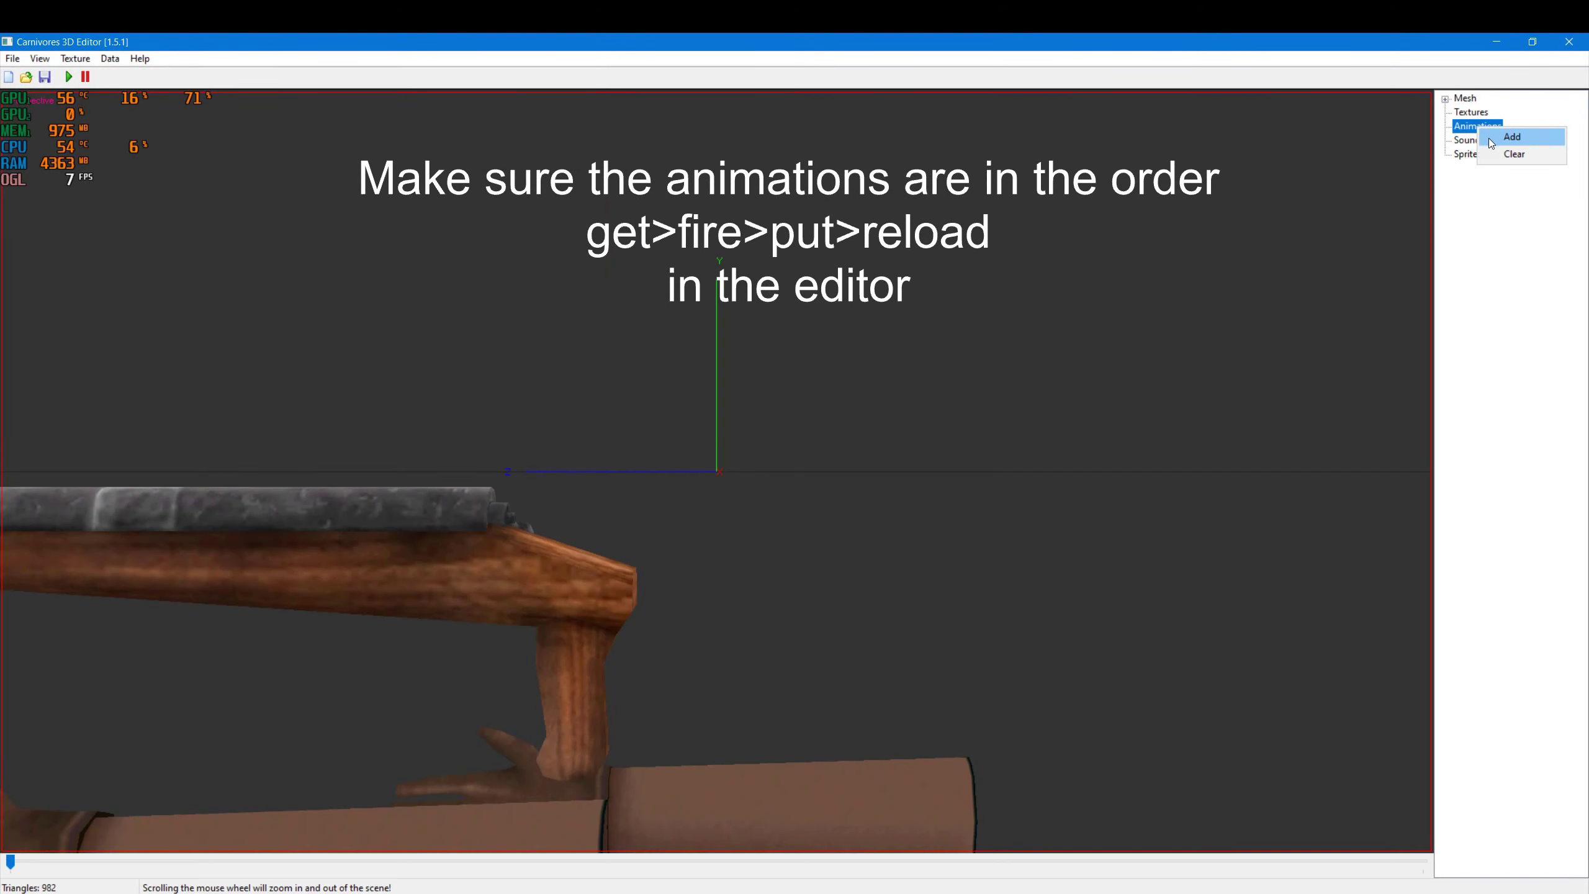
left_click(1514, 147)
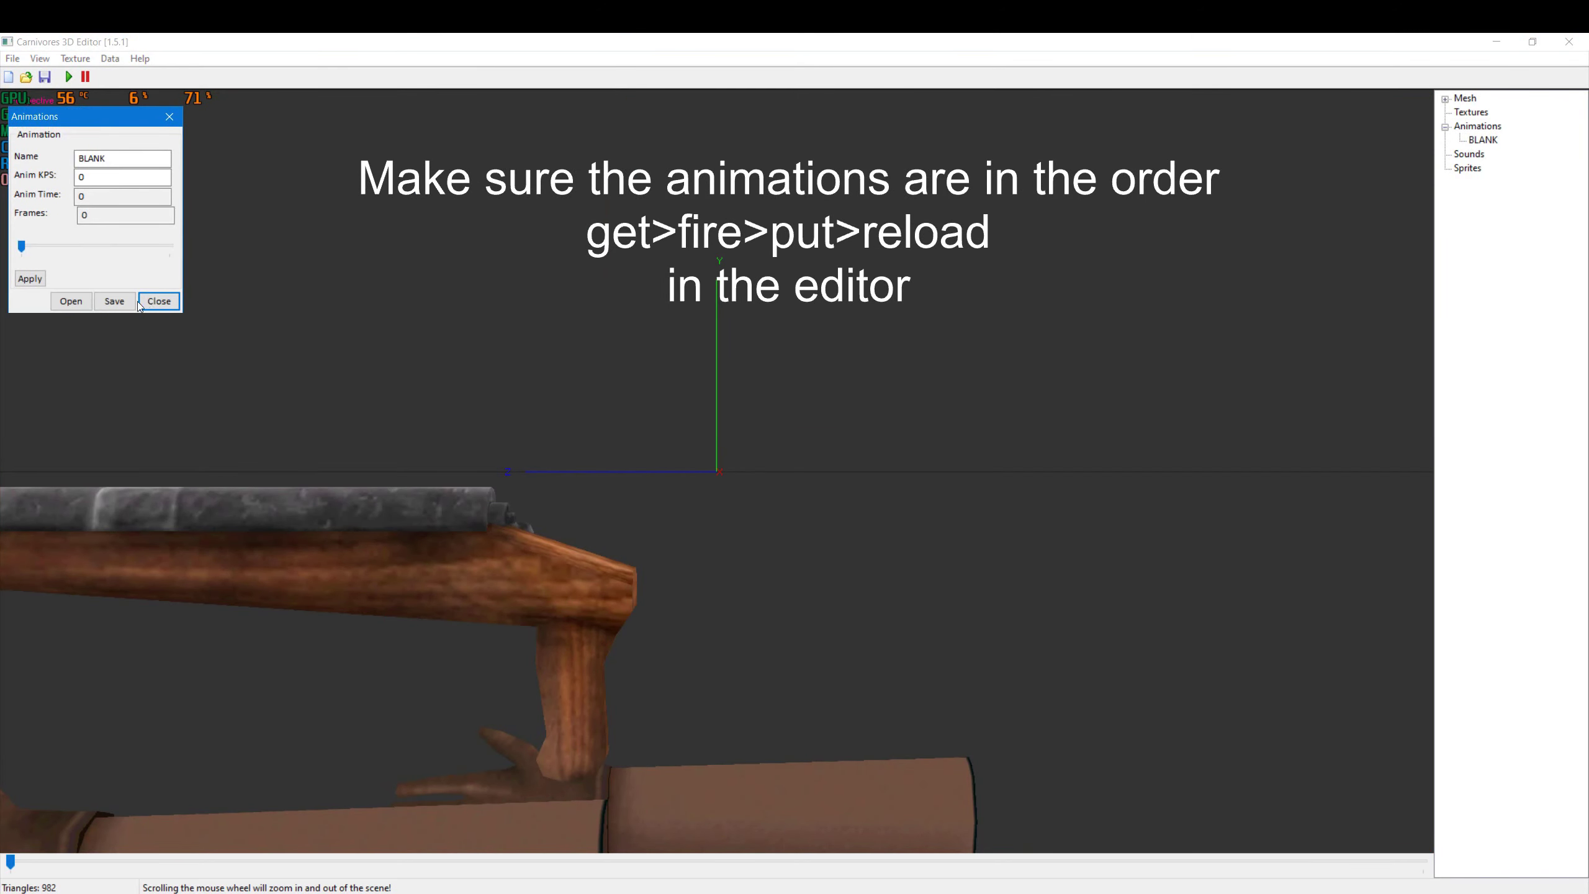